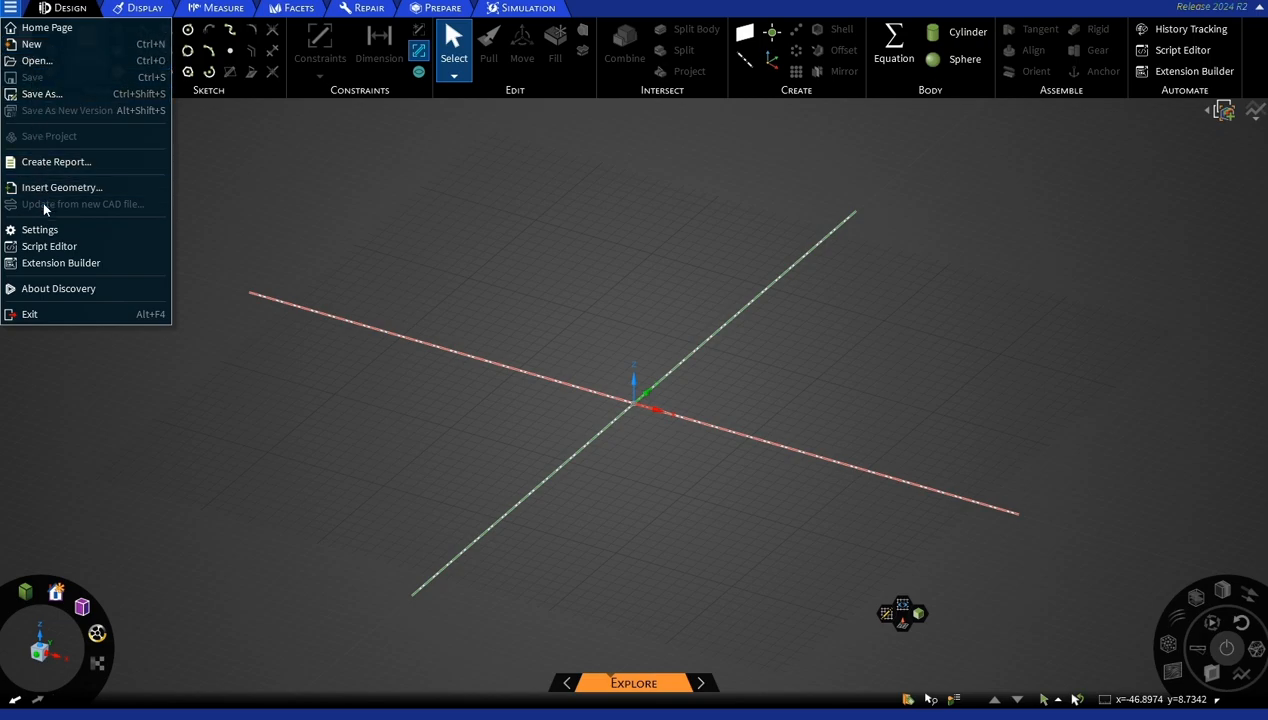
Insert the Crank part file from the Desktop into the design.
{"action": "left_click", "coordinate": [52, 187]}
{"action": "left_click", "coordinate": [170, 119]}
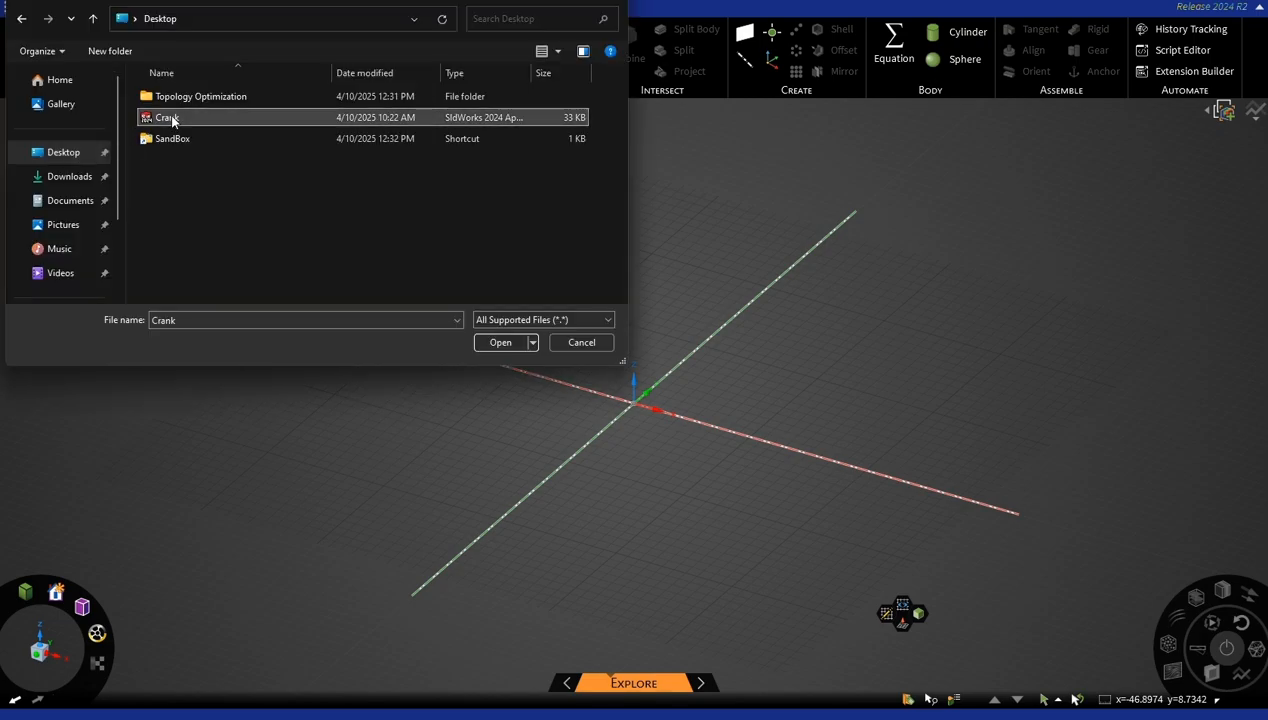
{"action": "left_click", "coordinate": [499, 343]}
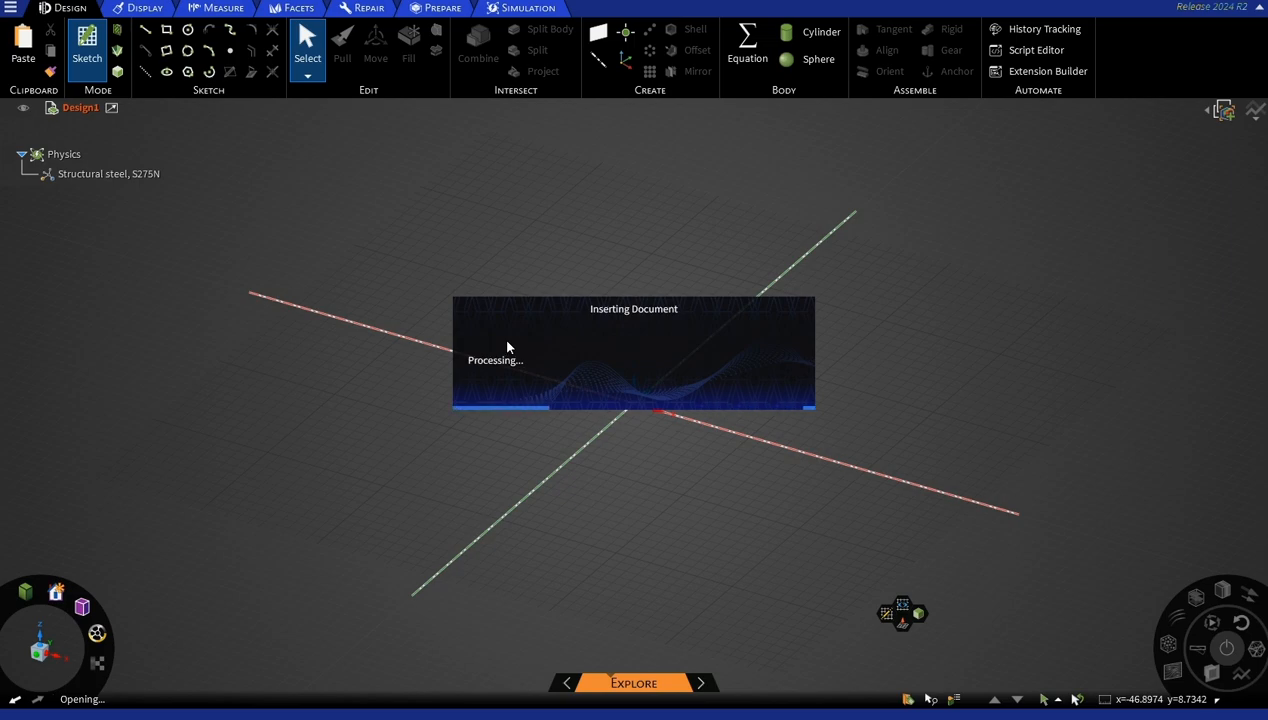
Change the crank's material from structural steel to Plastic, Acrylic (PMMA).
{"action": "left_click", "coordinate": [108, 176]}
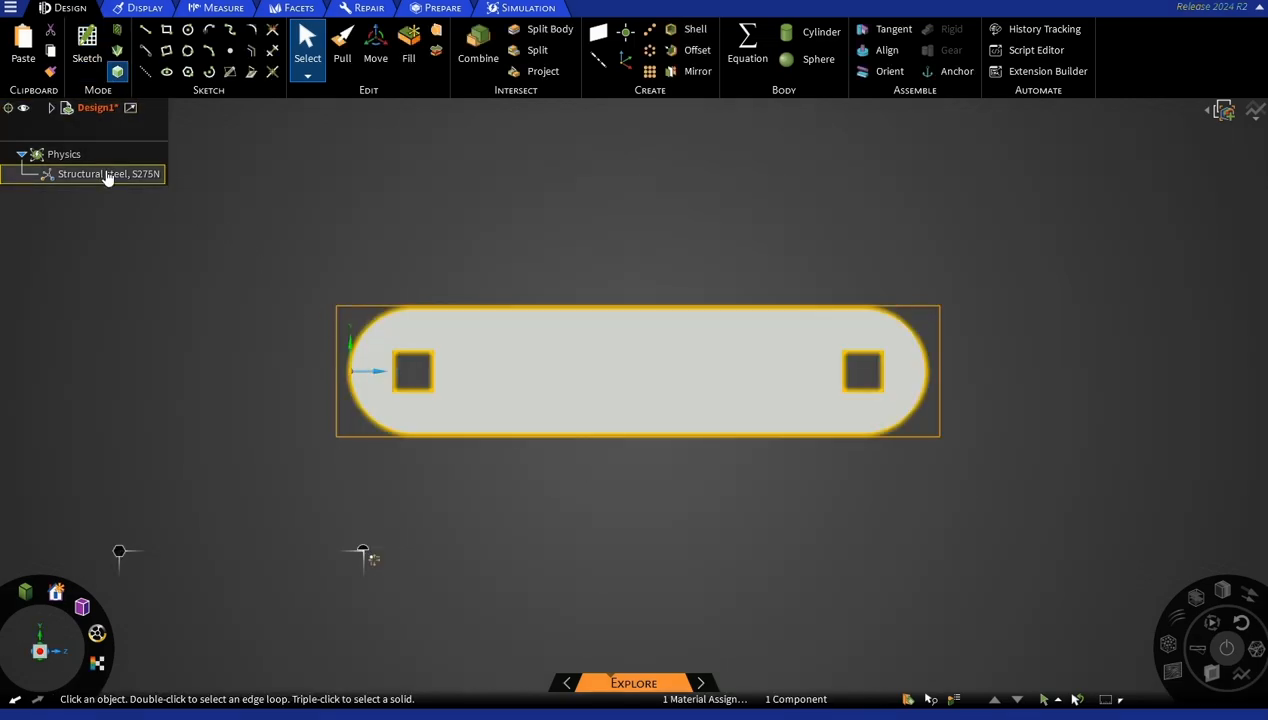
{"action": "left_click", "coordinate": [108, 176]}
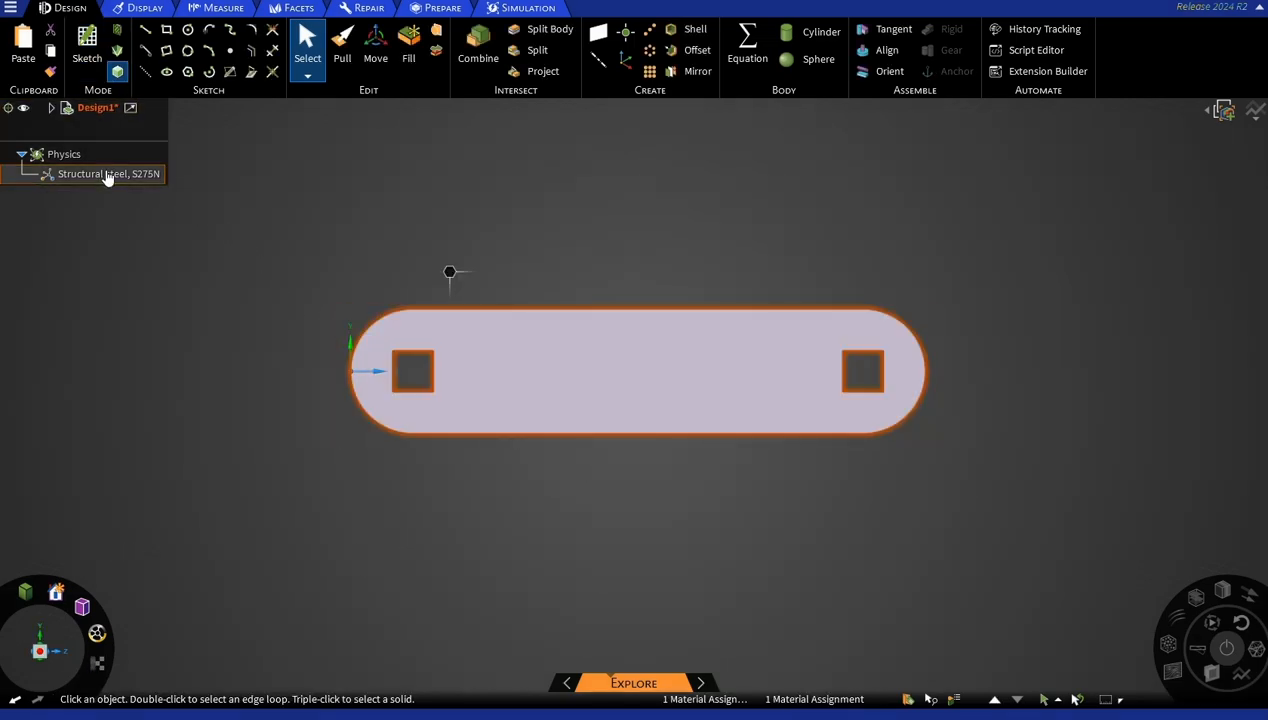
{"action": "double_click", "coordinate": [108, 176]}
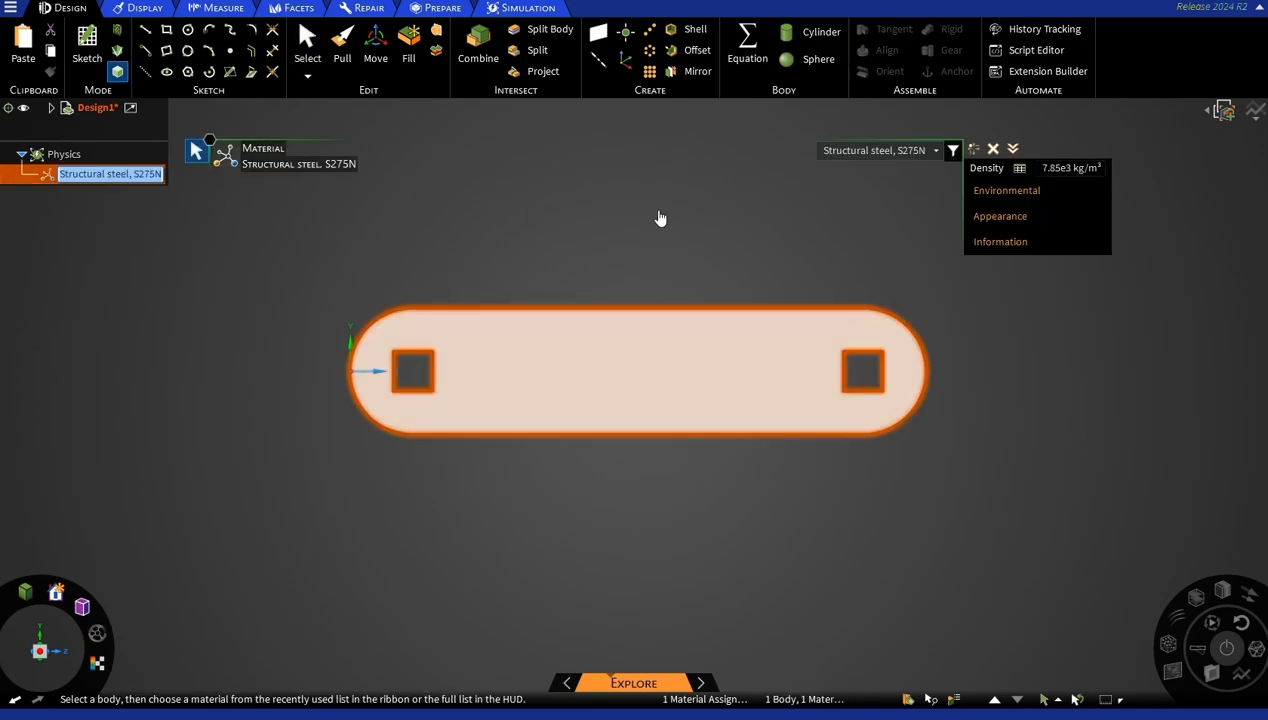
{"action": "left_click", "coordinate": [937, 153]}
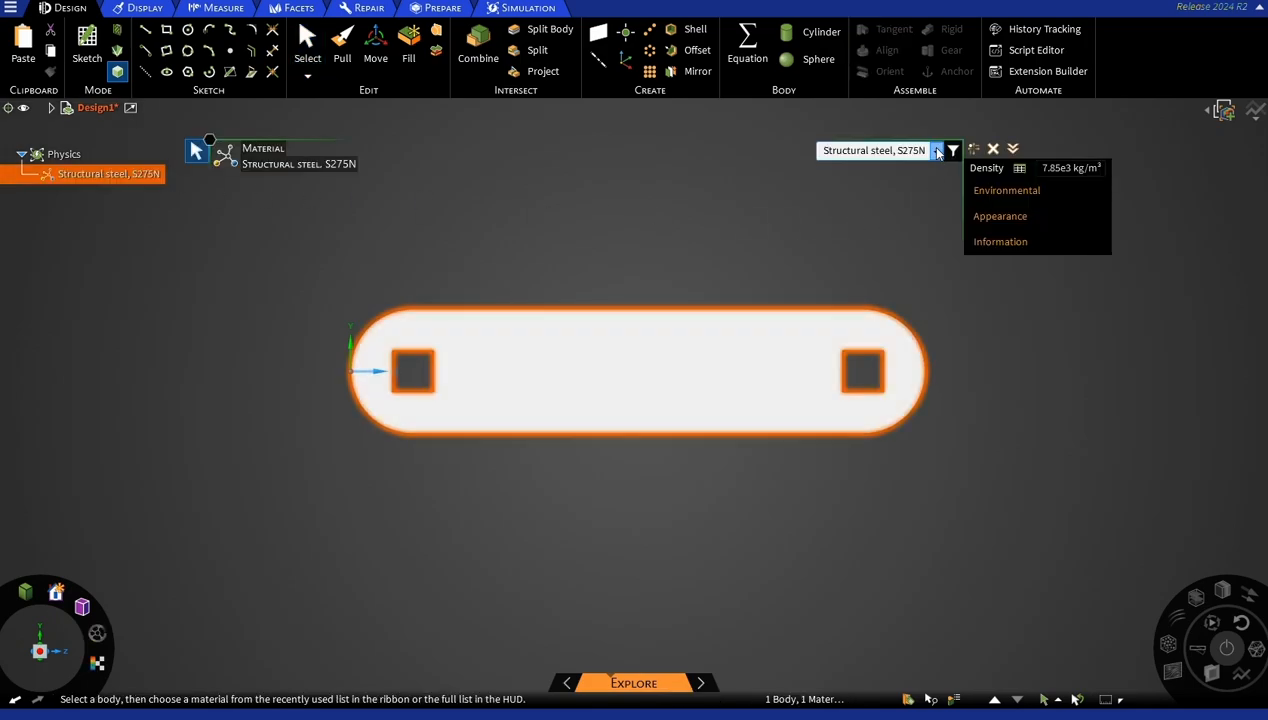
{"action": "scroll", "coordinate": [942, 177], "scroll_direction": "down", "scroll_amount": 10}
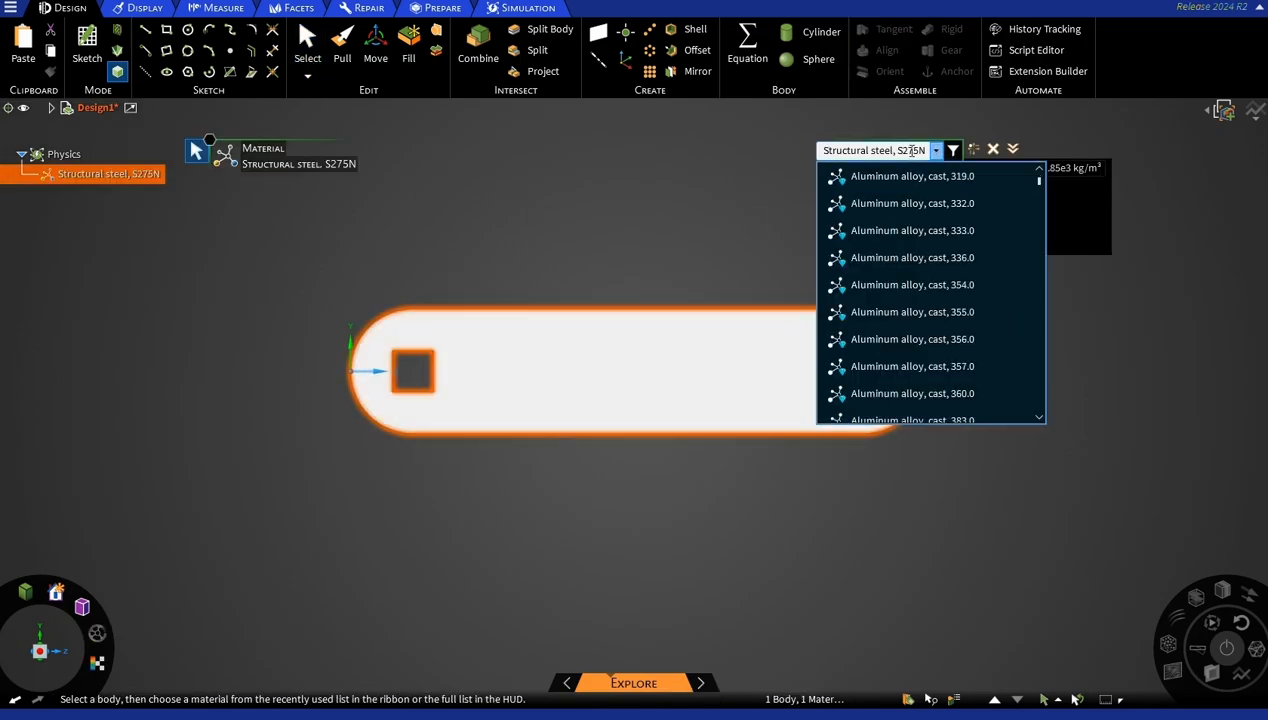
{"action": "left_click", "coordinate": [918, 150]}
{"action": "left_click_drag", "start_coordinate": [920, 150], "coordinate": [818, 158]}
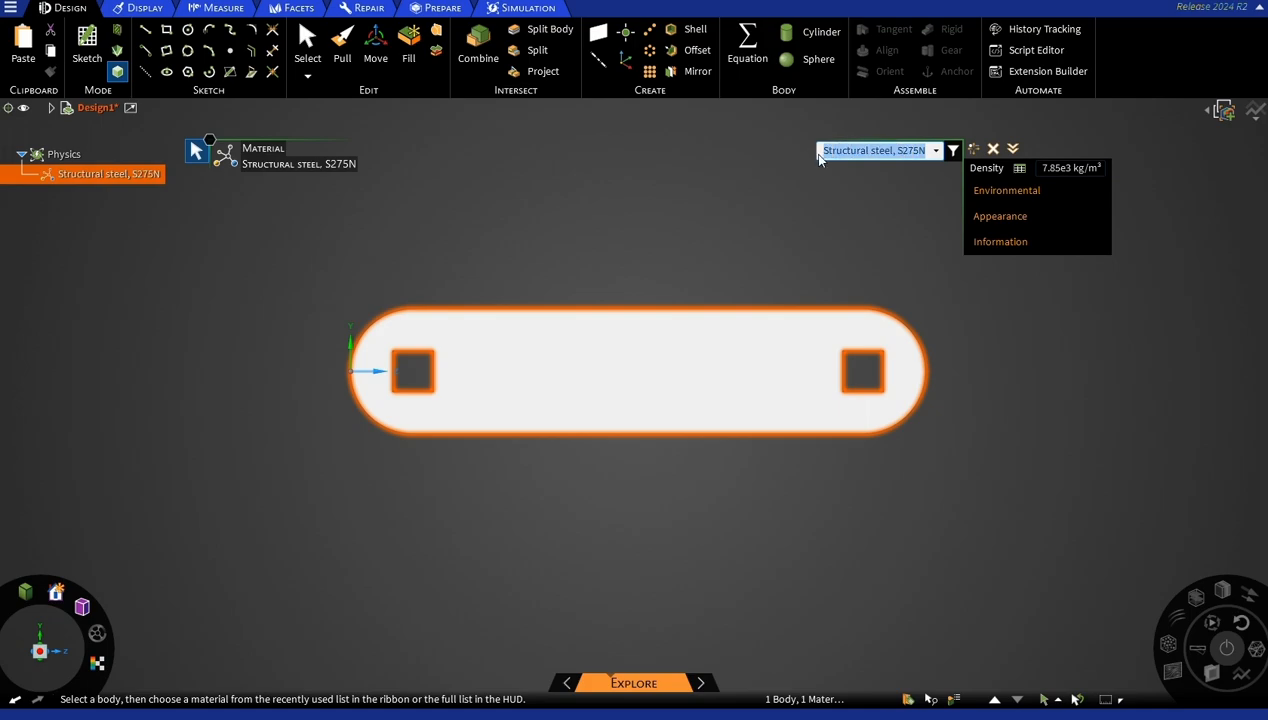
{"action": "key", "text": "BackSpace"}
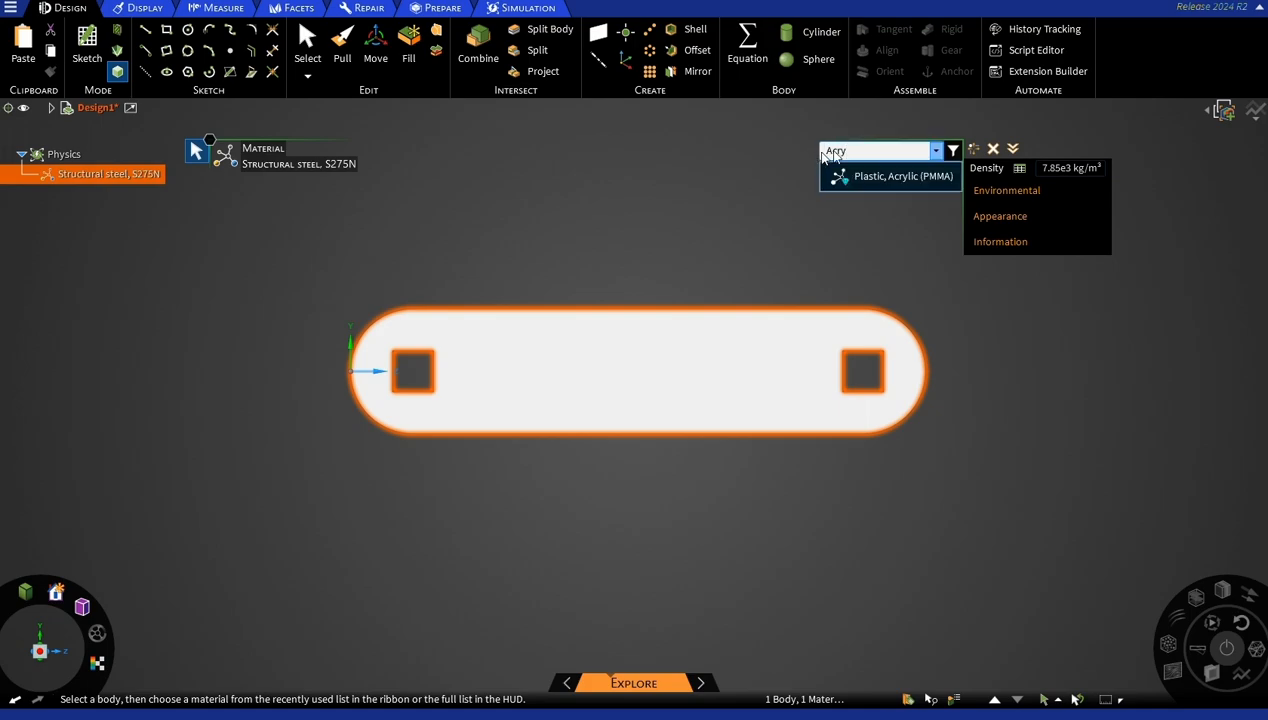
{"action": "left_click", "coordinate": [856, 176]}
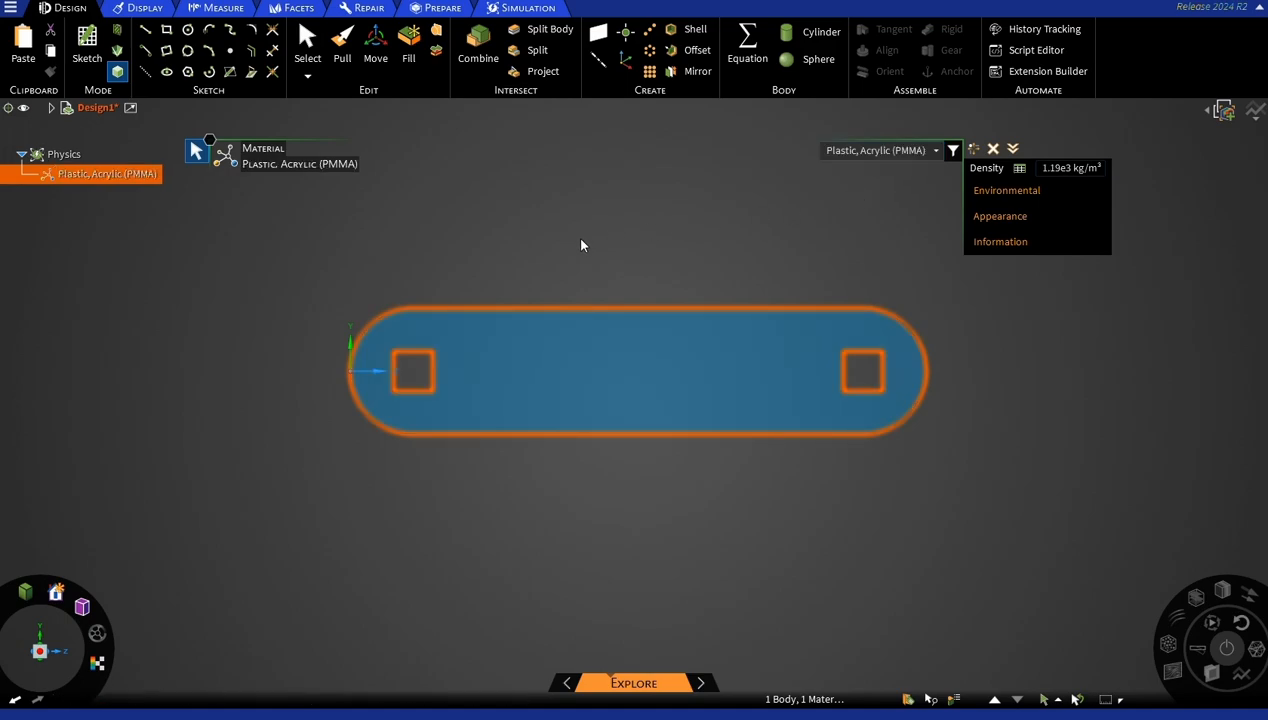
{"action": "left_click", "coordinate": [514, 256]}
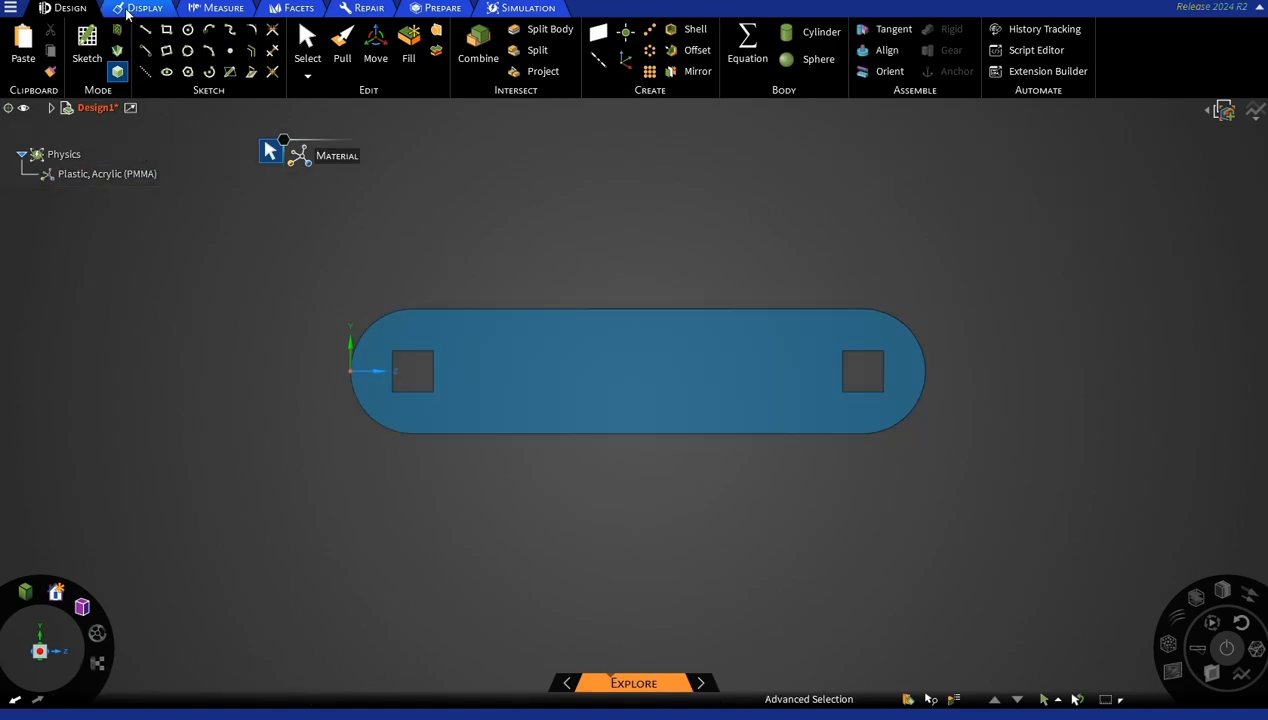
Apply fixed supports to all four inner faces of the square hole nearest the origin.
{"action": "left_click", "coordinate": [511, 10]}
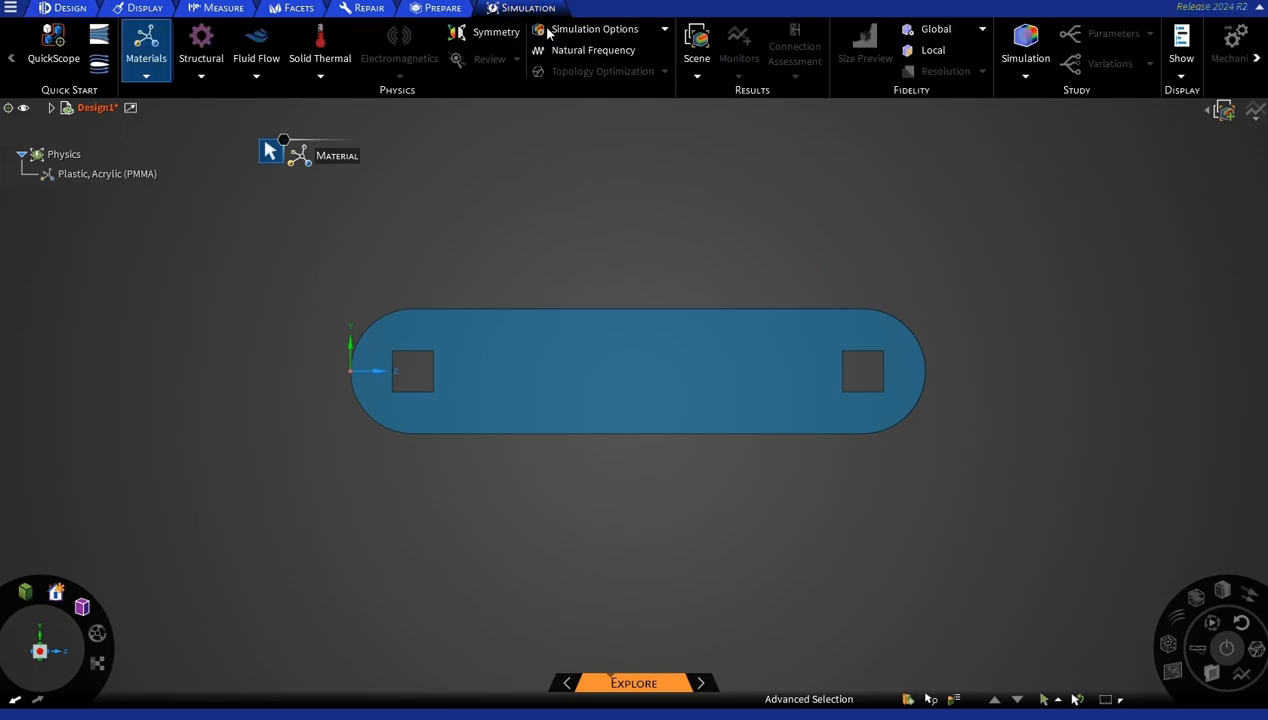
{"action": "left_click", "coordinate": [201, 76]}
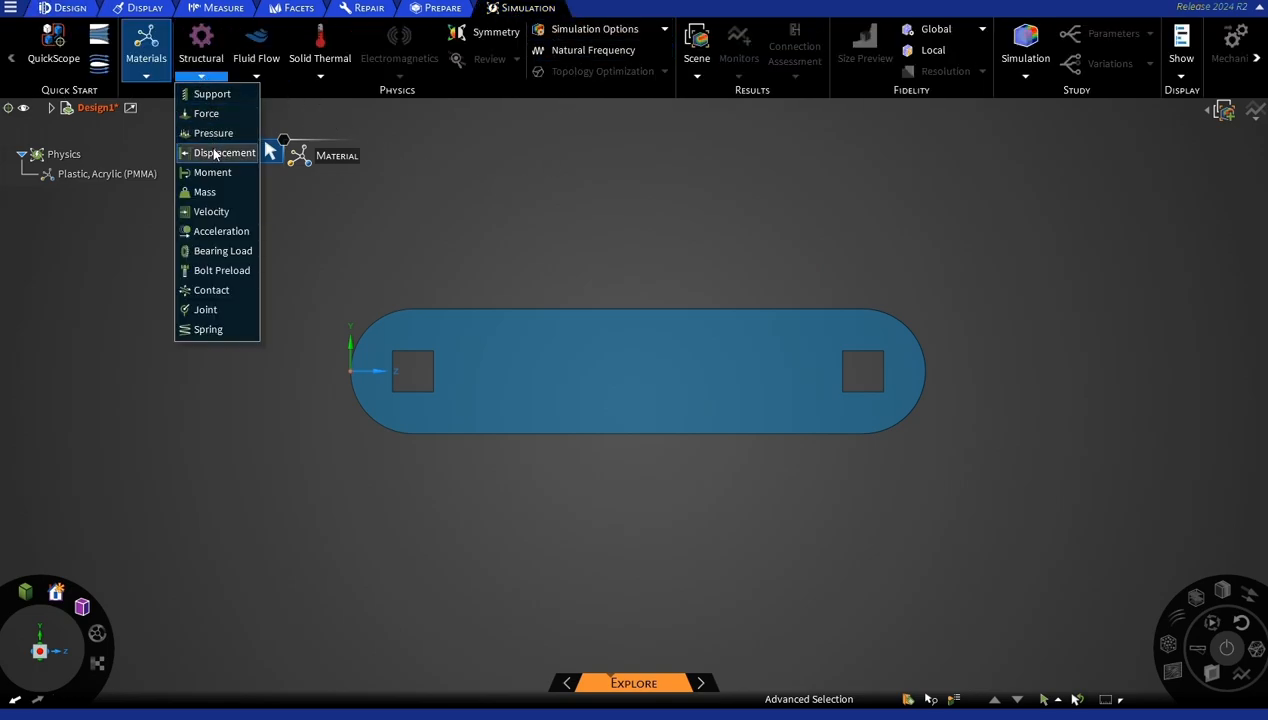
{"action": "left_click", "coordinate": [213, 101]}
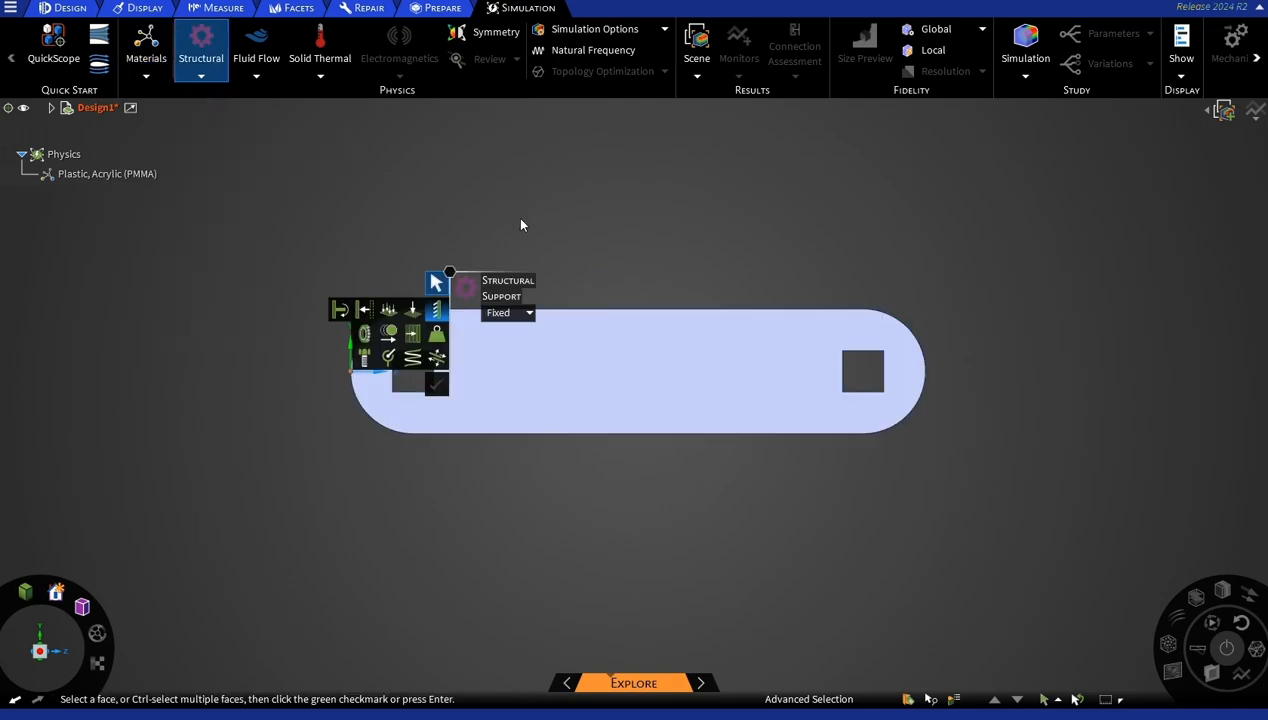
{"action": "middle_click_drag", "start_coordinate": [509, 218], "coordinate": [415, 413]}
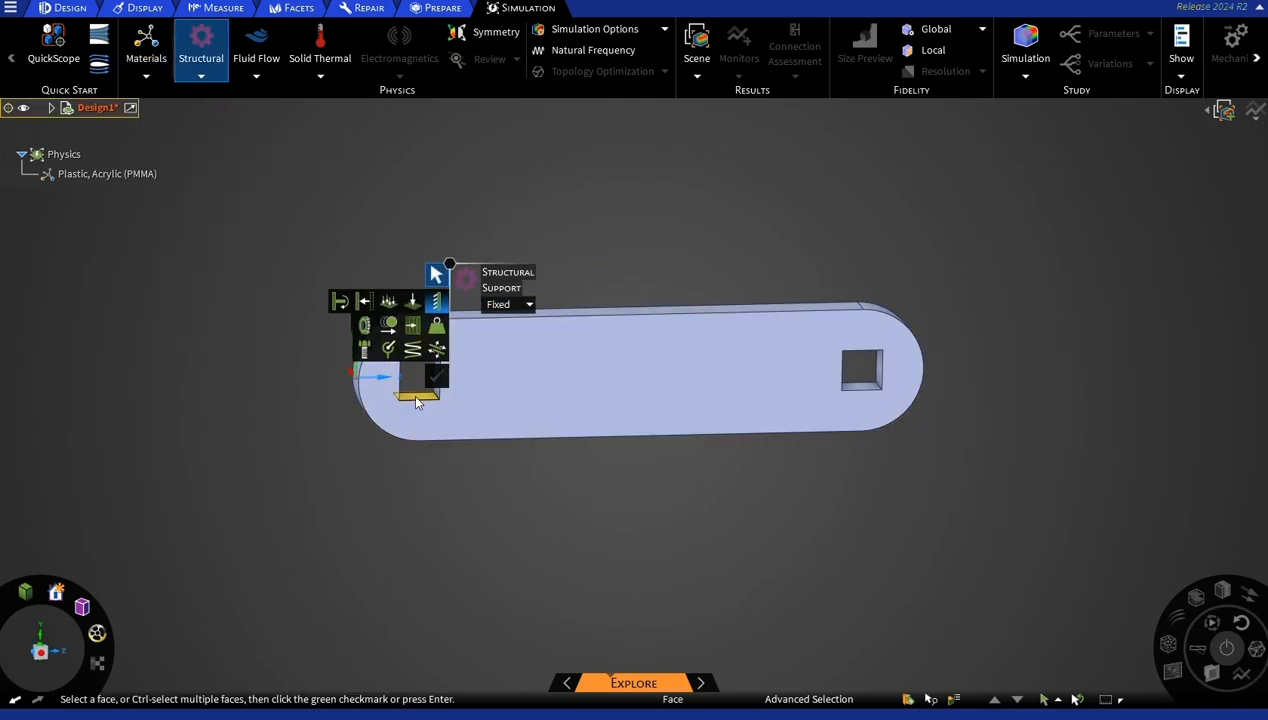
{"action": "left_click", "coordinate": [413, 395]}
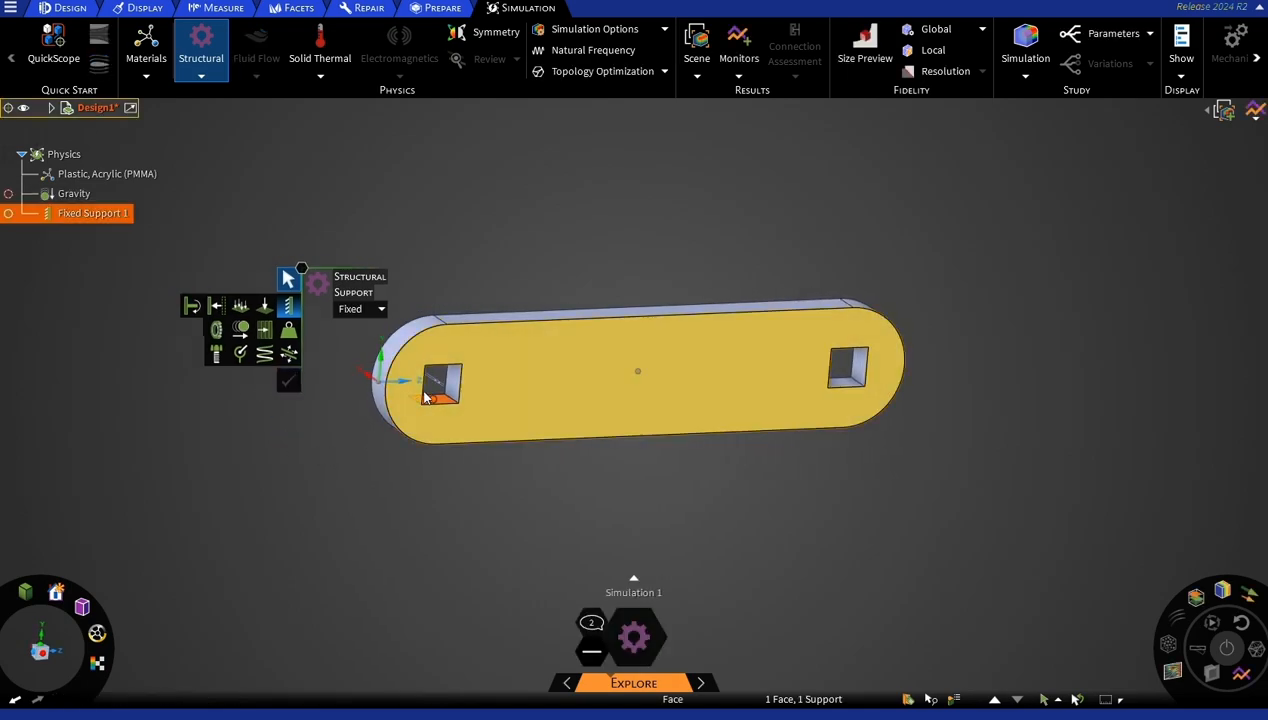
{"action": "left_click", "coordinate": [452, 378]}
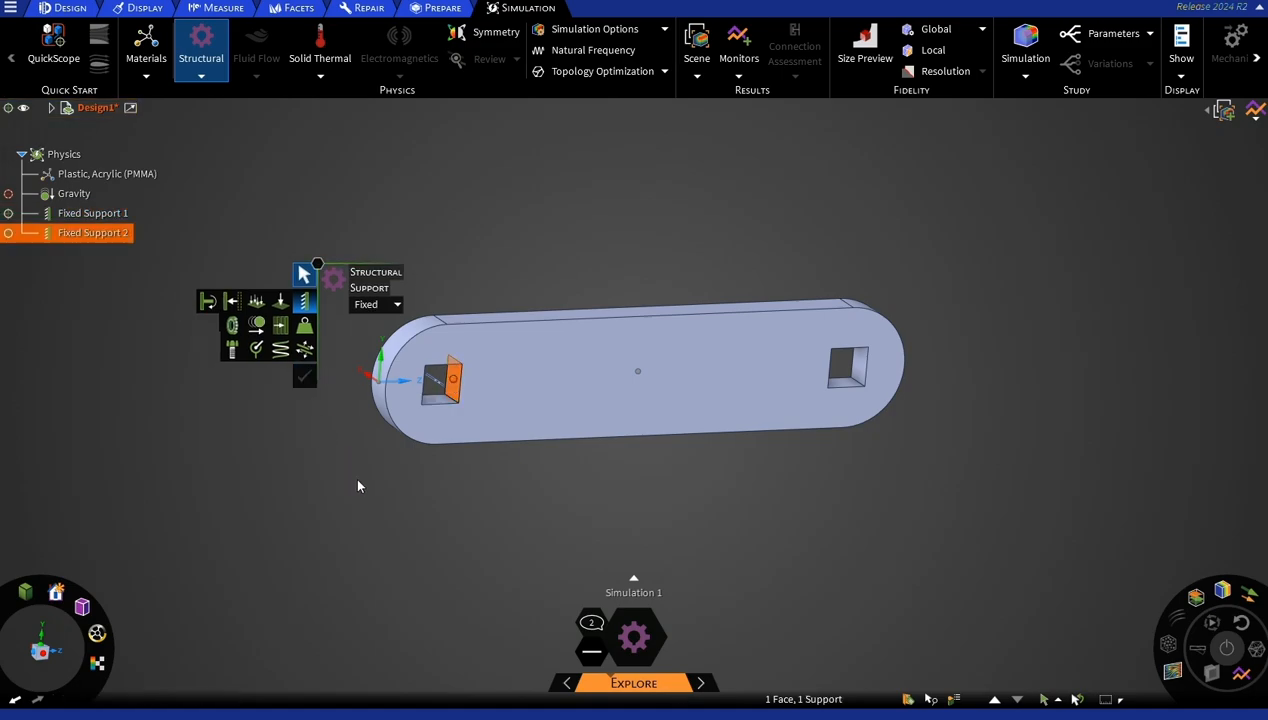
{"action": "middle_click_drag", "start_coordinate": [362, 484], "coordinate": [340, 398]}
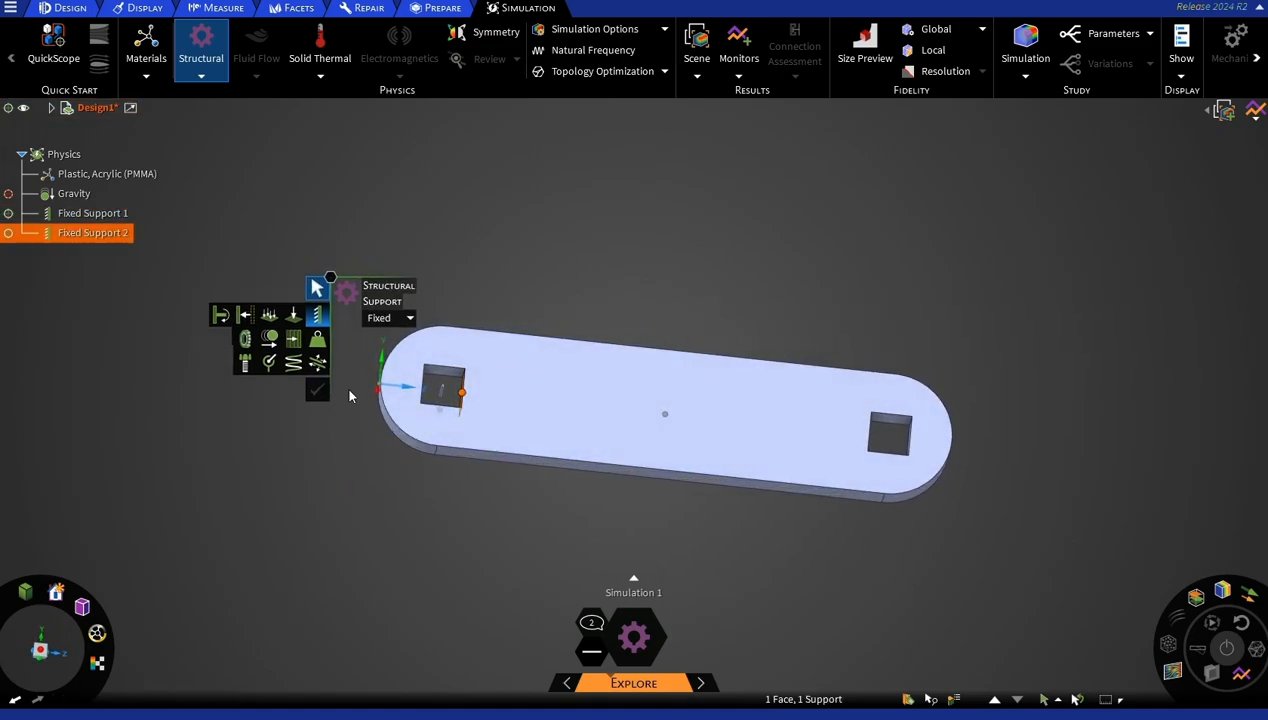
{"action": "left_click", "coordinate": [440, 373]}
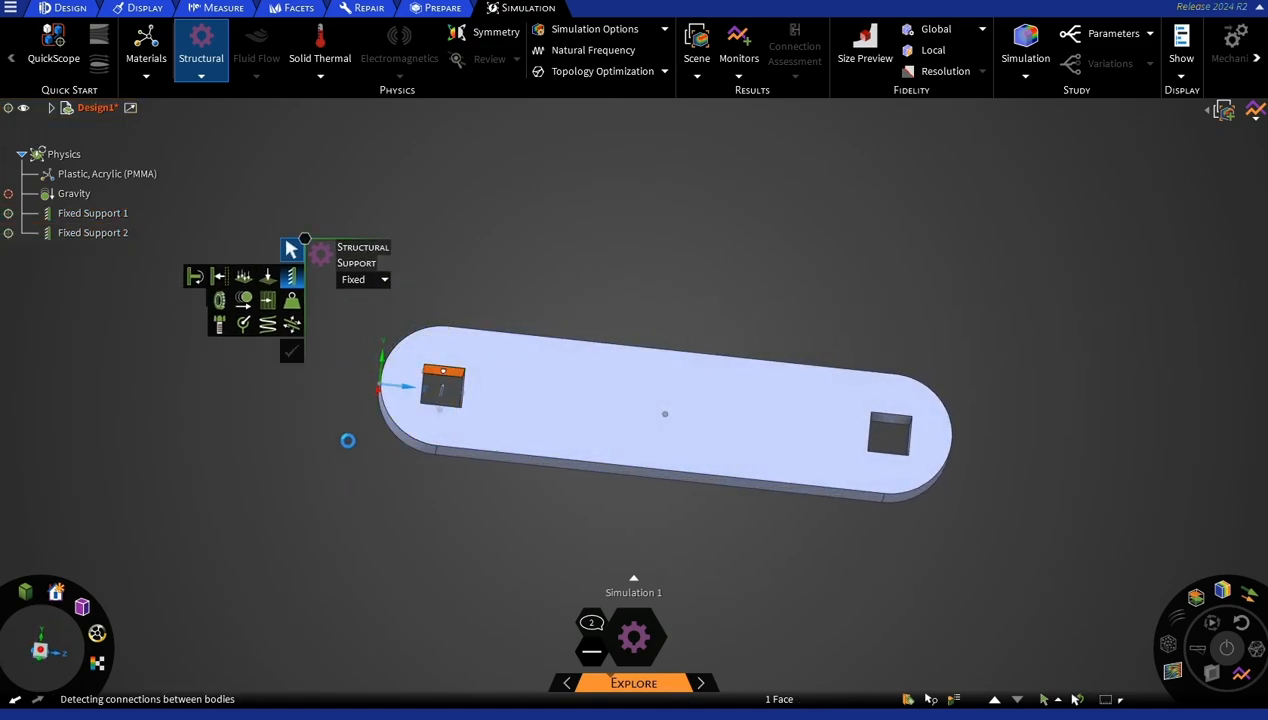
{"action": "middle_click_drag", "start_coordinate": [362, 461], "coordinate": [311, 467]}
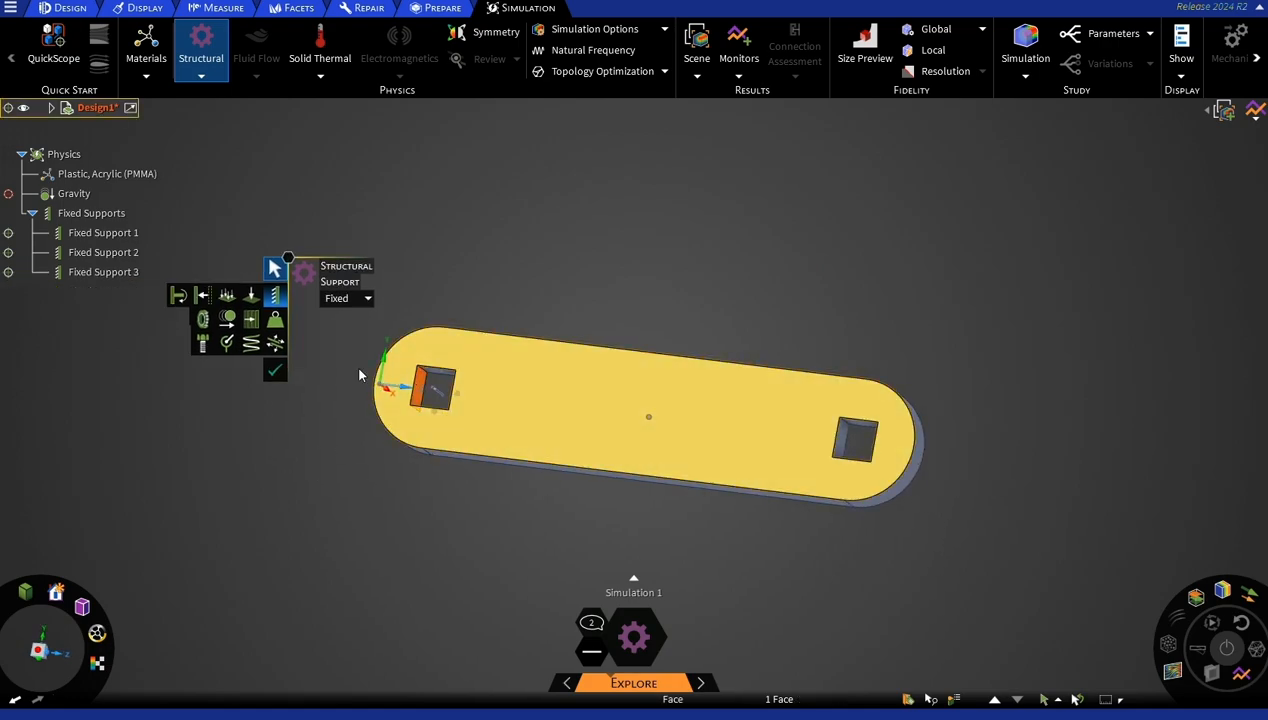
{"action": "left_click", "coordinate": [275, 370]}
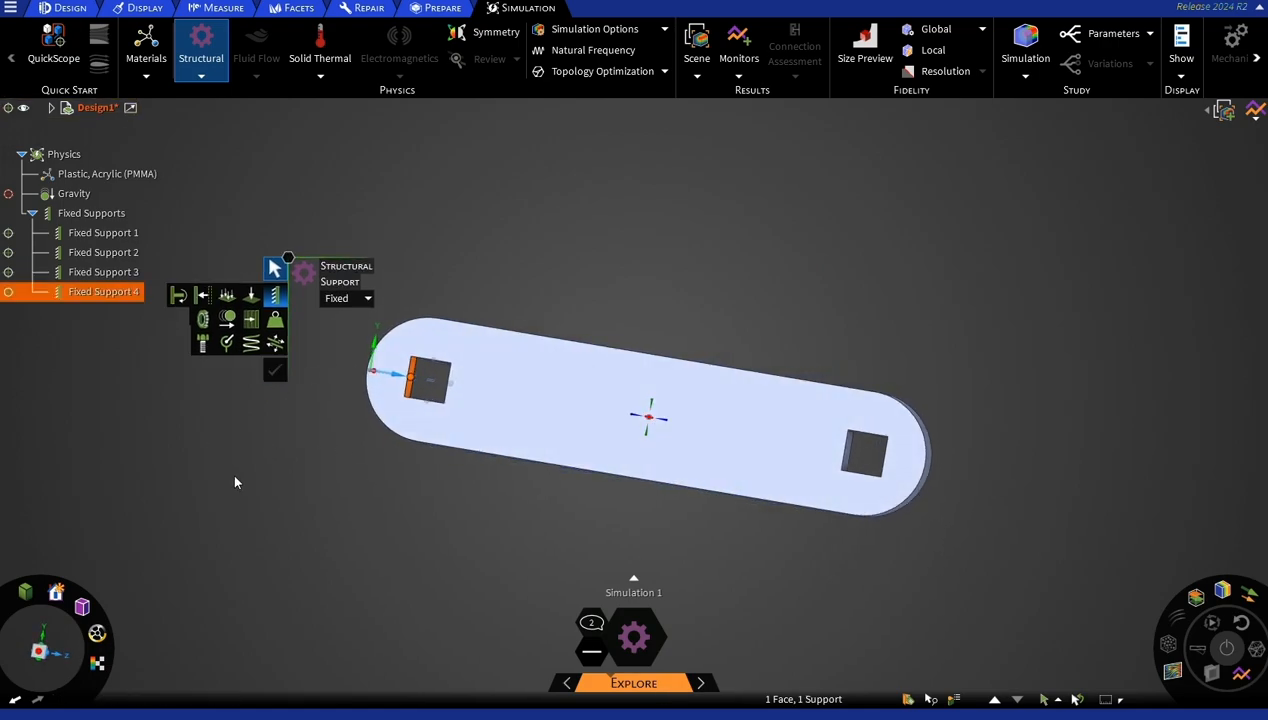
Apply a 6 lbf distributed force to the lower inner face of the square hole farthest from the origin.
{"action": "middle_click_drag", "start_coordinate": [255, 507], "coordinate": [272, 524]}
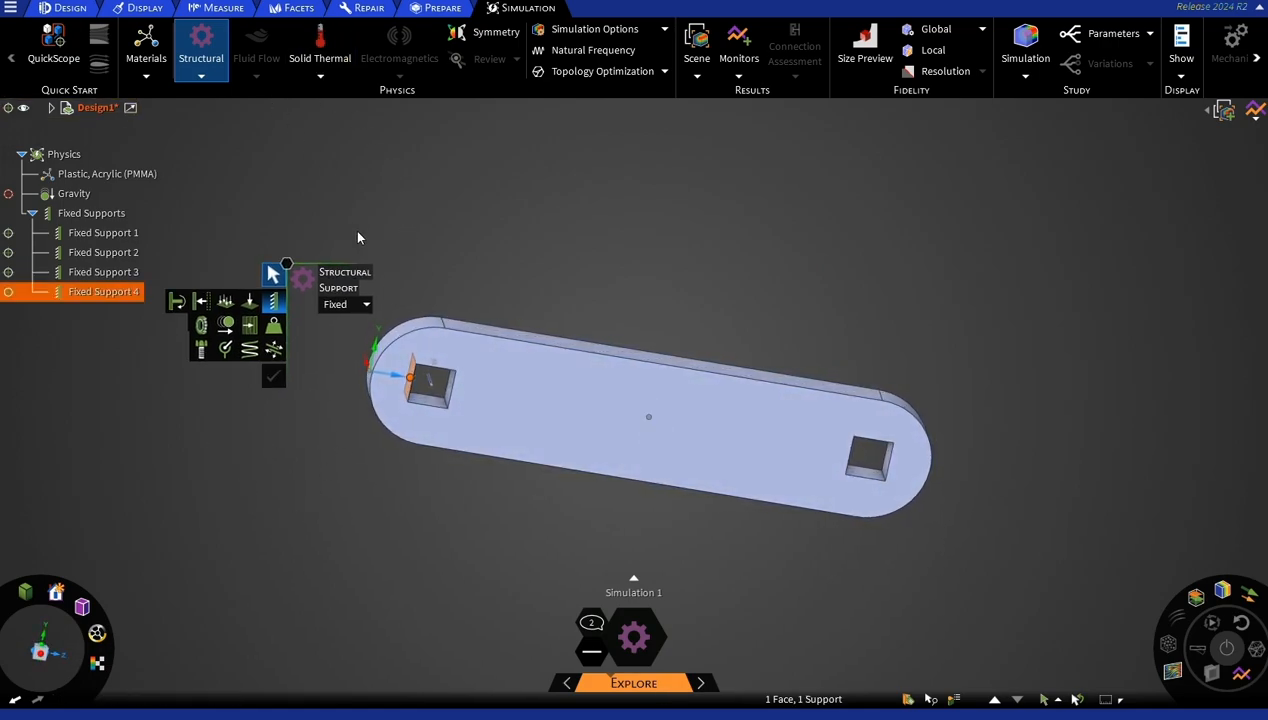
{"action": "left_click", "coordinate": [860, 467]}
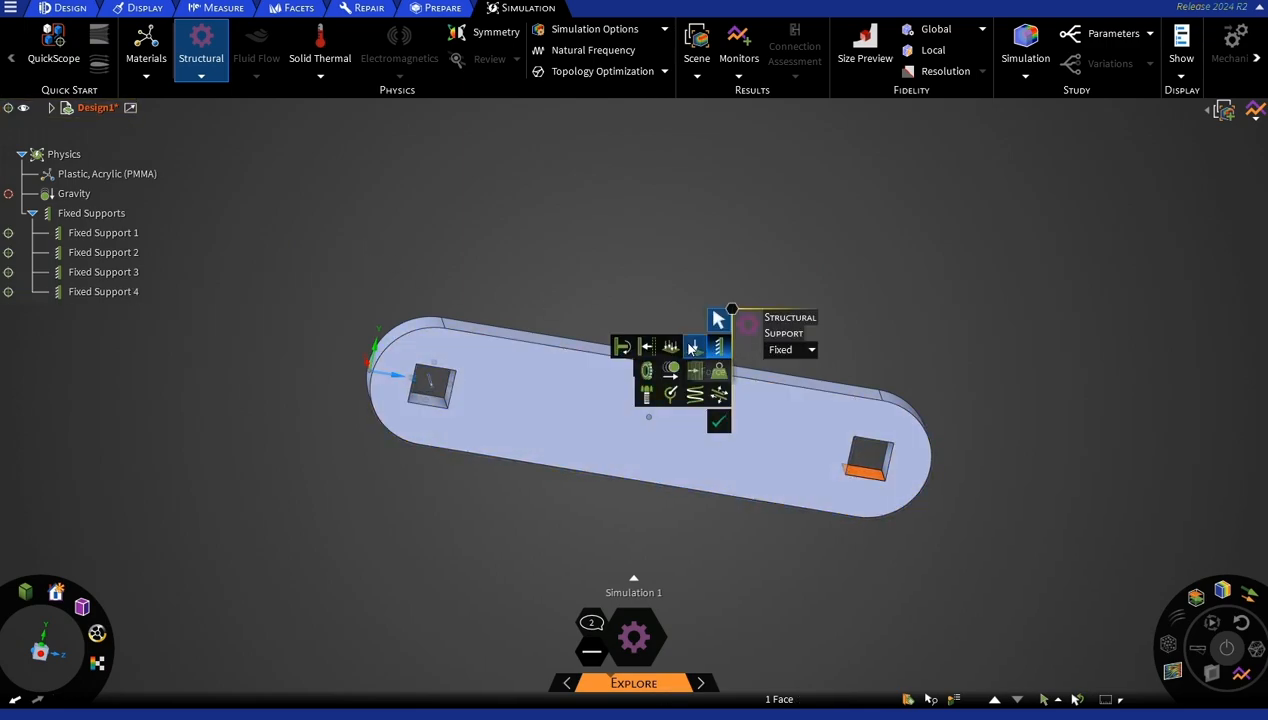
{"action": "left_click", "coordinate": [691, 348]}
{"action": "type", "text": "6"}
{"action": "left_click", "coordinate": [986, 325]}
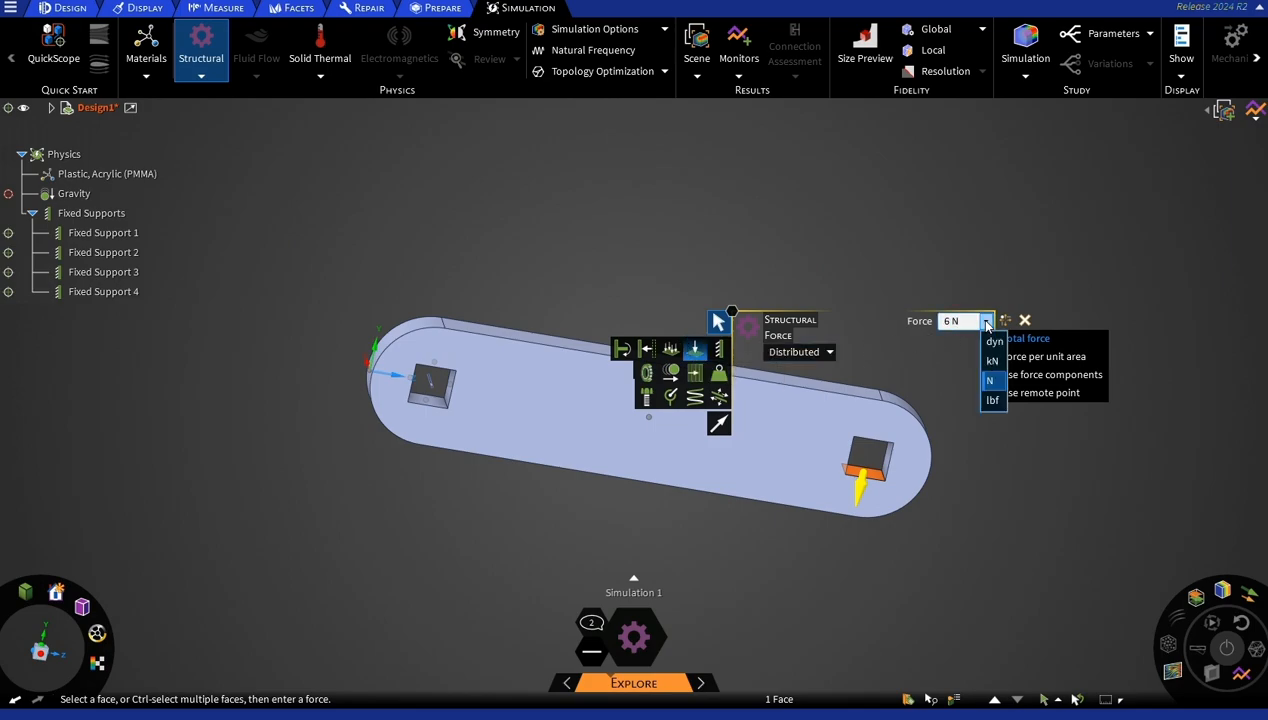
{"action": "left_click", "coordinate": [981, 400]}
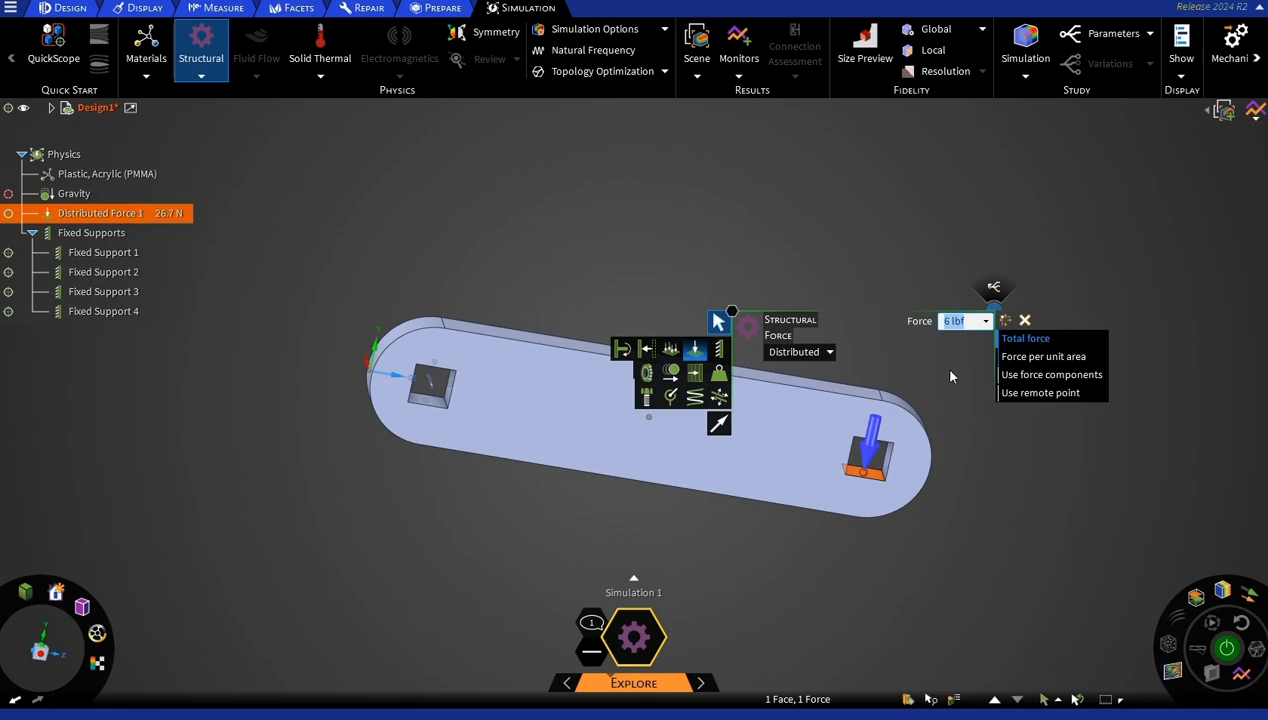
{"action": "key", "text": "Escape"}
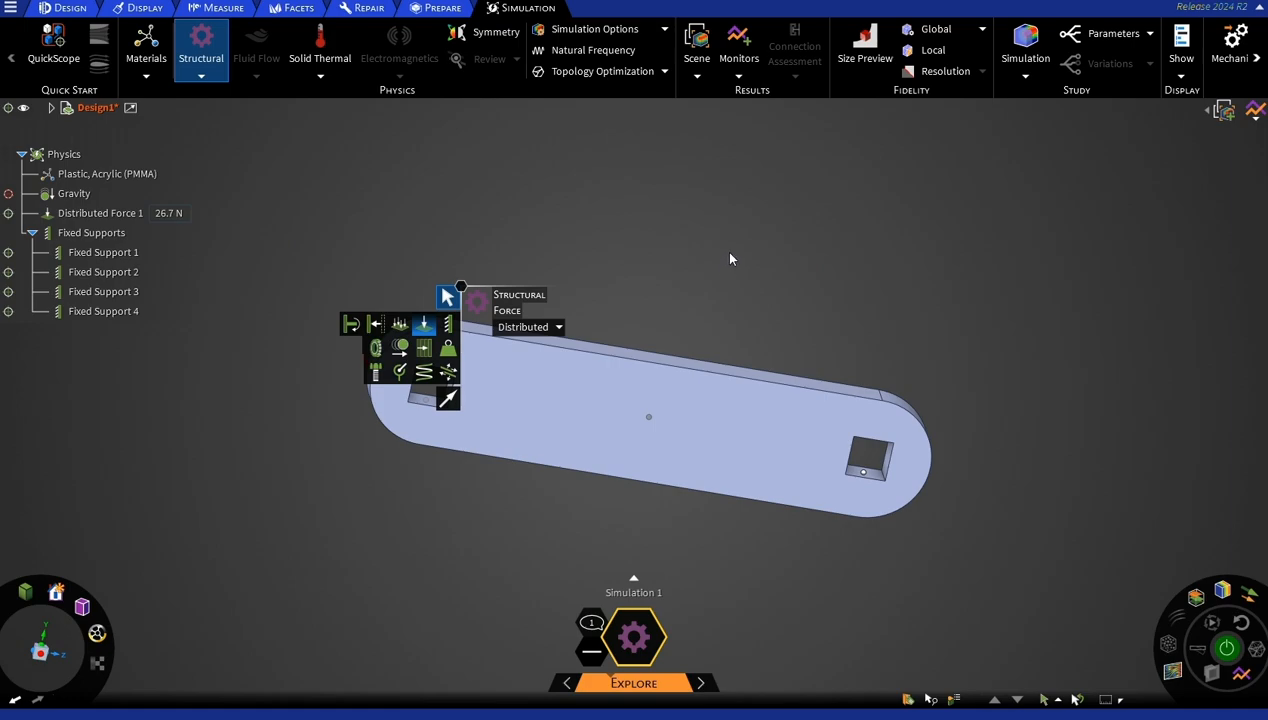
Add a topology optimization that maximizes stiffness with a 60 % volume reduction, and move its settings clear of the crank.
{"action": "middle_click_drag", "start_coordinate": [272, 199], "coordinate": [231, 219]}
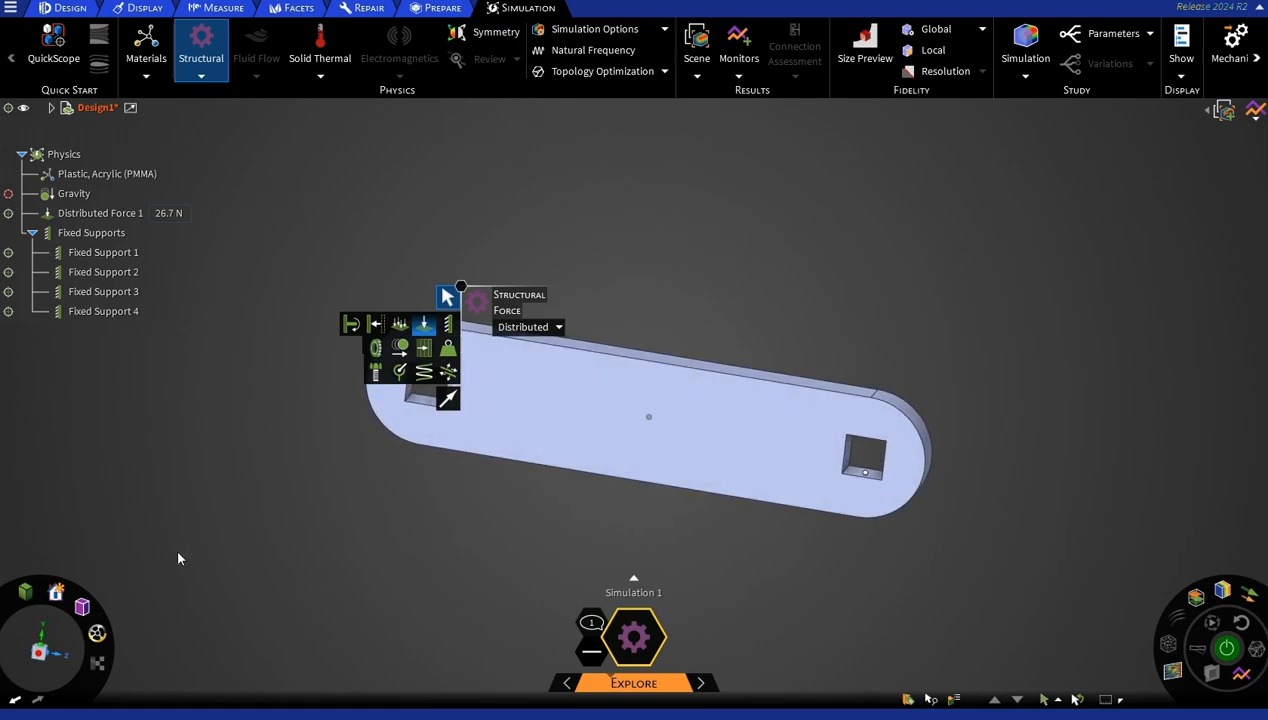
{"action": "left_click", "coordinate": [39, 652]}
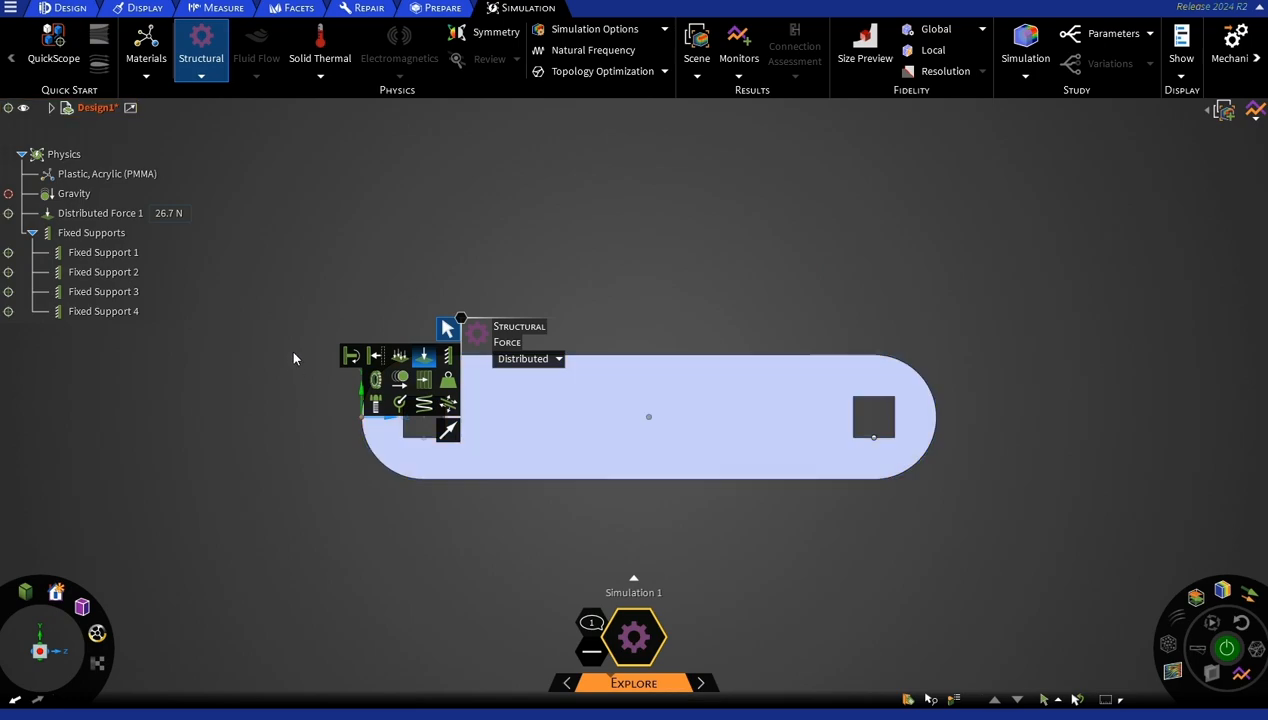
{"action": "left_click", "coordinate": [596, 71]}
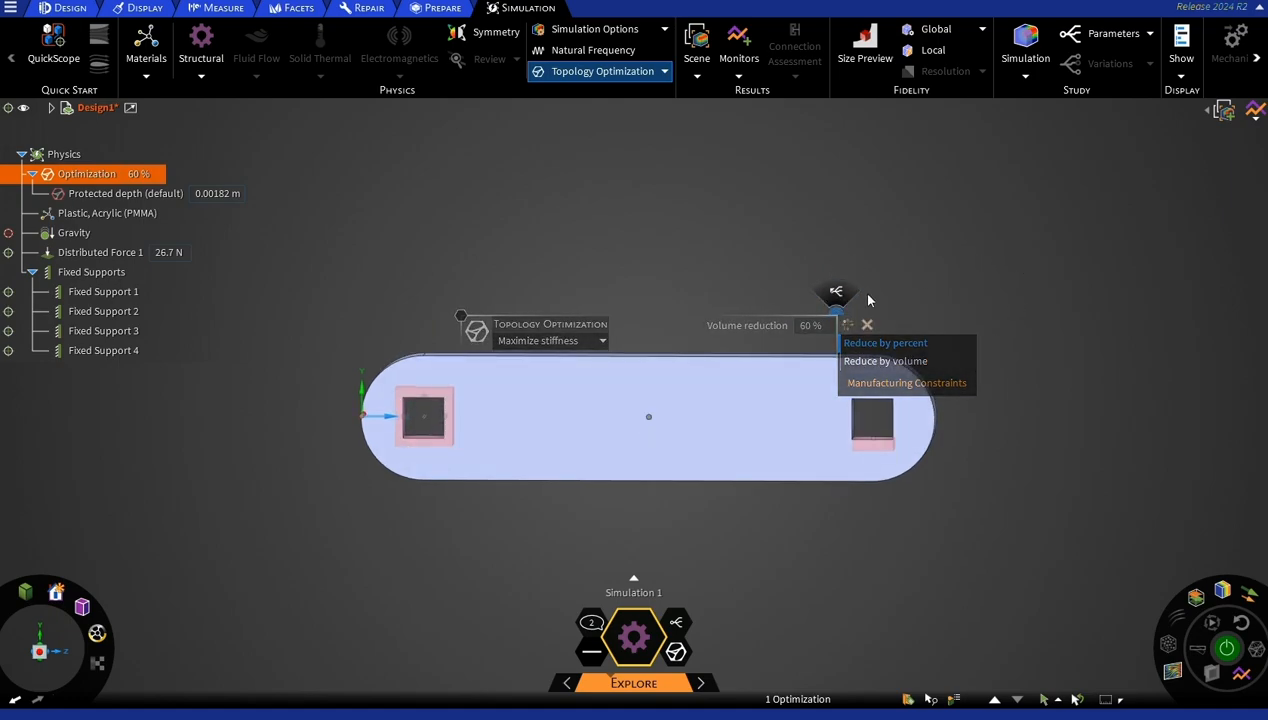
{"action": "left_click_drag", "start_coordinate": [841, 287], "coordinate": [836, 147]}
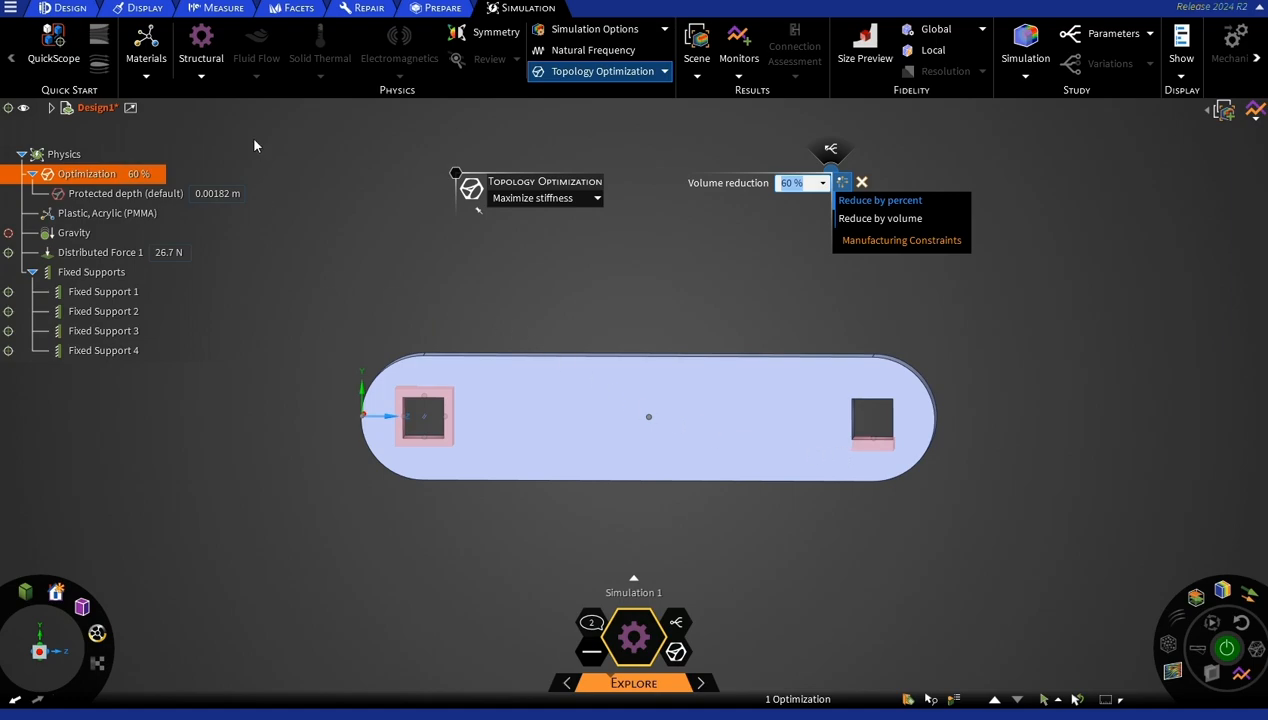
Apply 0 m translational displacements to the two side faces and the upper inner face of the force-loaded square hole.
{"action": "left_click", "coordinate": [201, 78]}
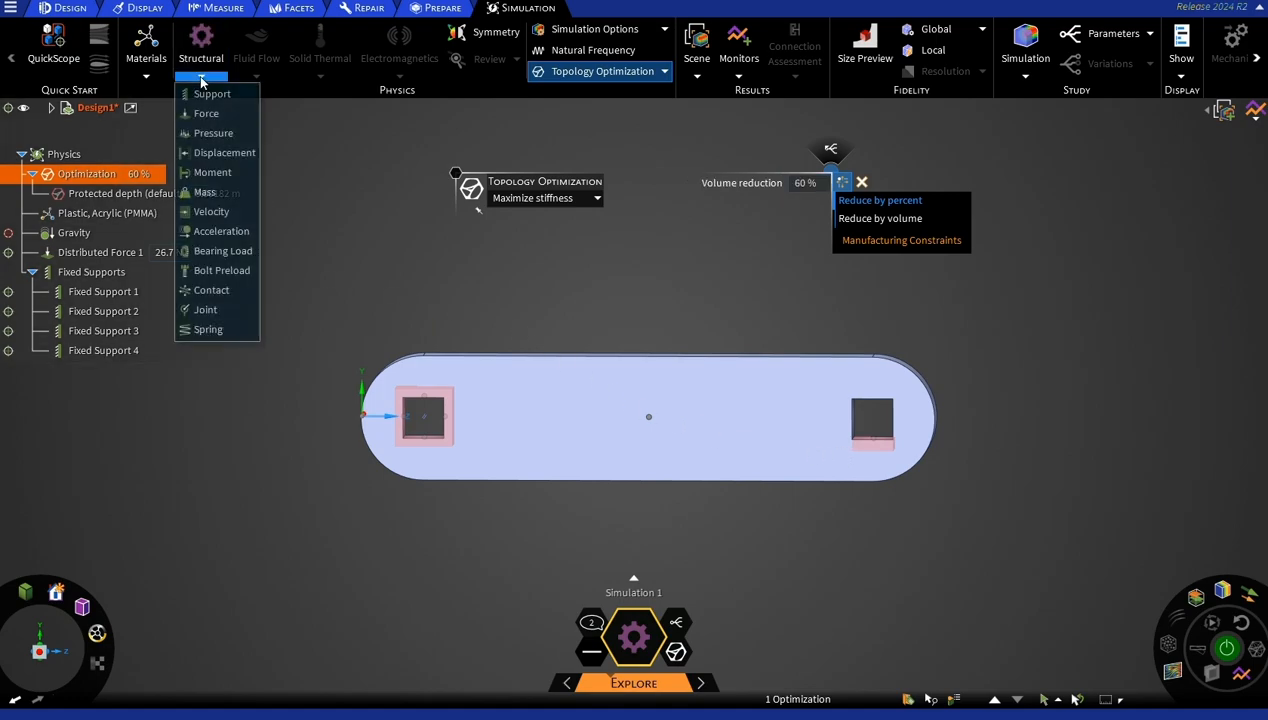
{"action": "left_click", "coordinate": [214, 152]}
{"action": "middle_click_drag", "start_coordinate": [1098, 338], "coordinate": [880, 420]}
{"action": "left_click", "coordinate": [830, 432]}
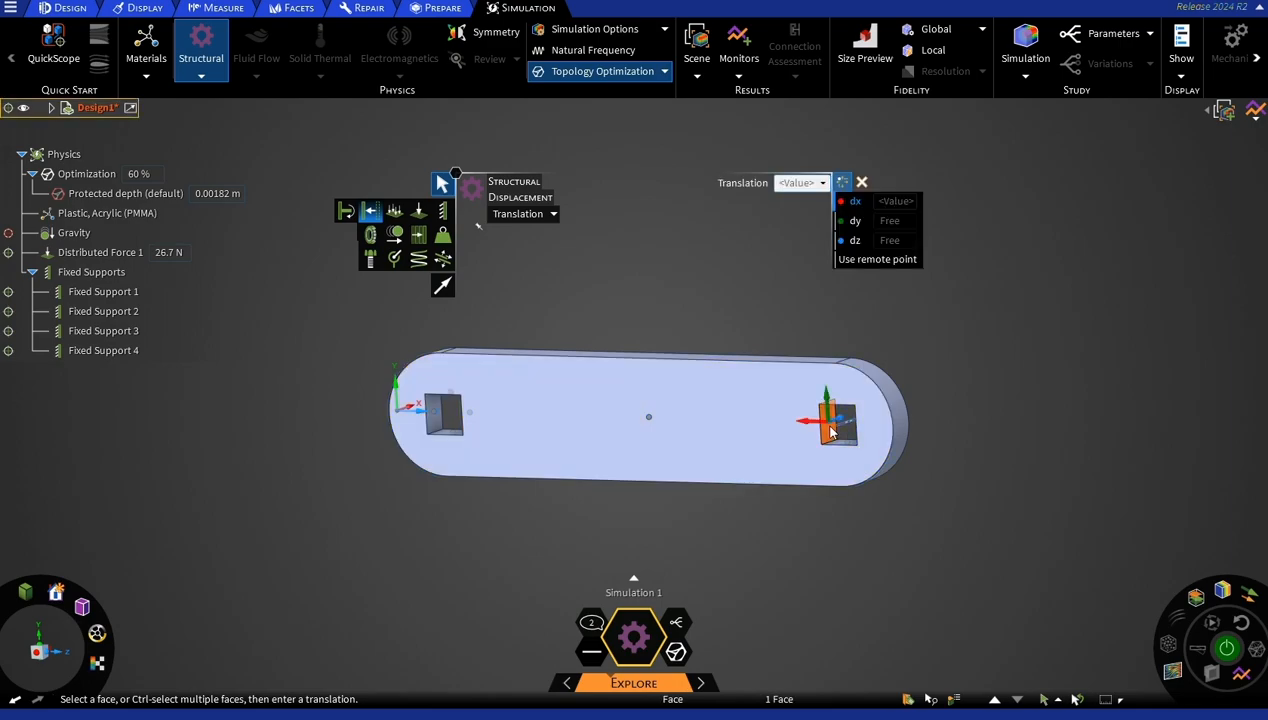
{"action": "left_click", "coordinate": [860, 206]}
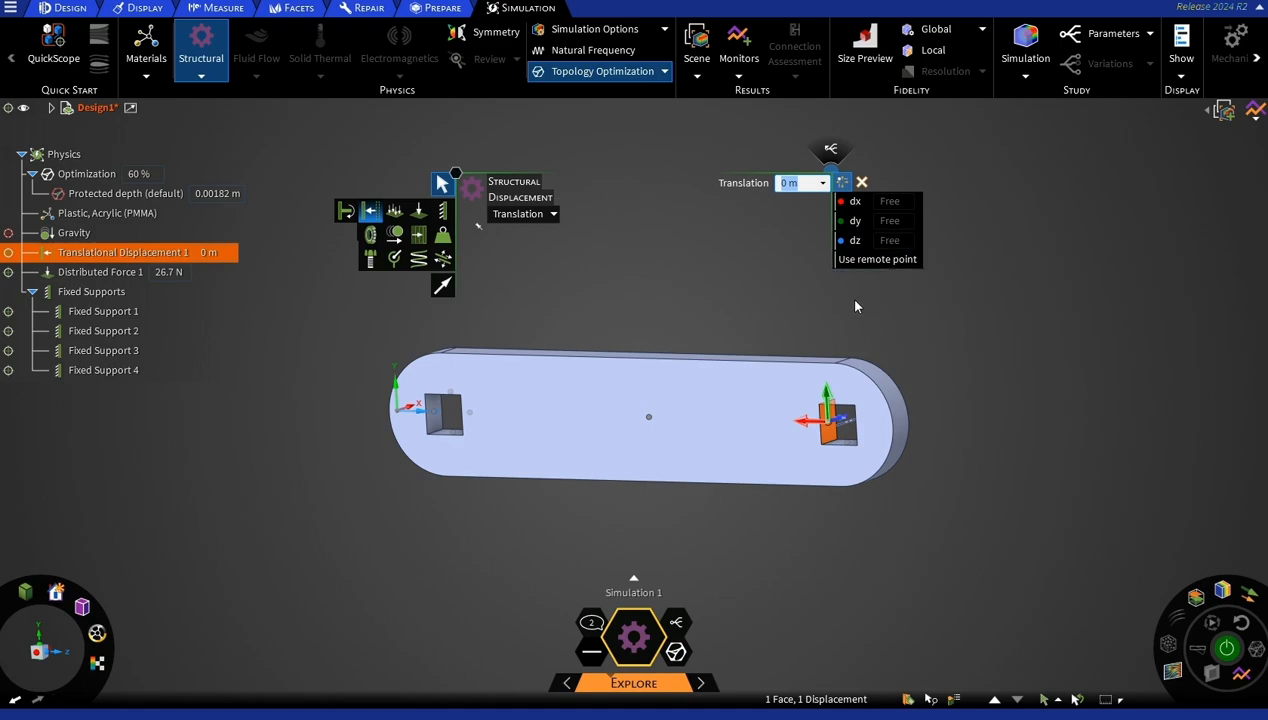
{"action": "middle_click_drag", "start_coordinate": [949, 385], "coordinate": [862, 418]}
{"action": "left_click", "coordinate": [847, 413]}
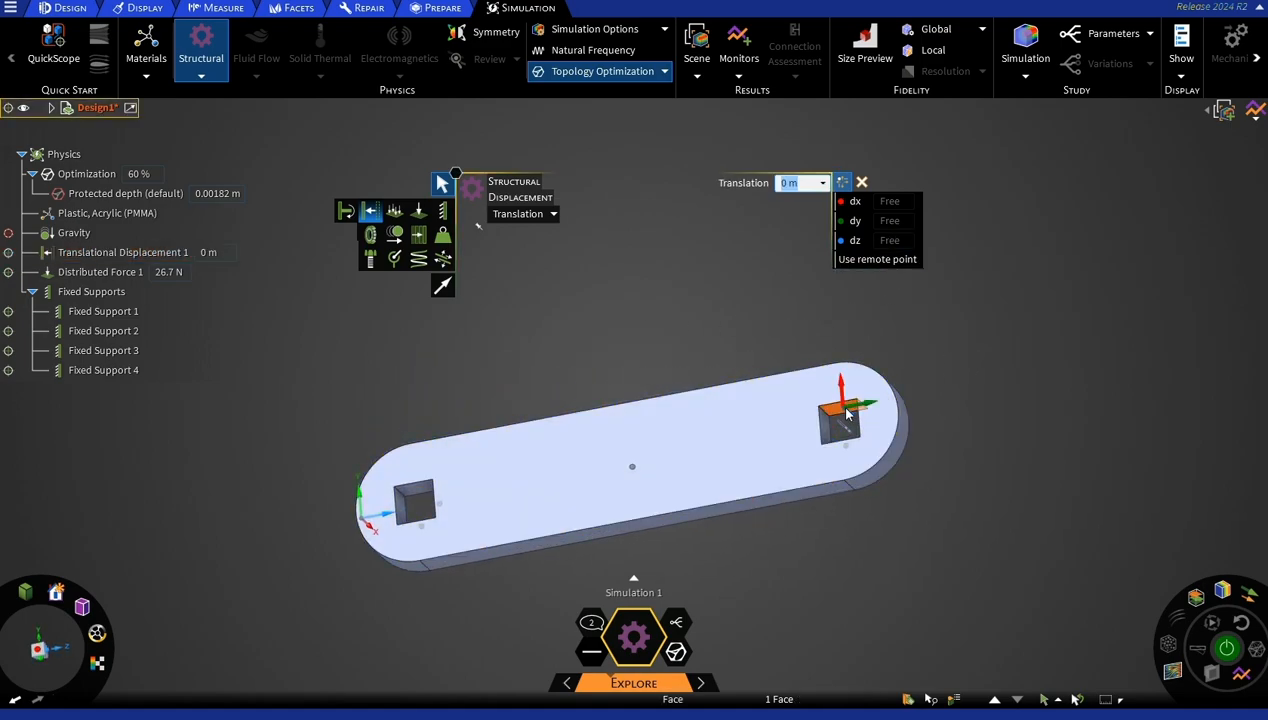
{"action": "middle_click_drag", "start_coordinate": [948, 361], "coordinate": [903, 430]}
{"action": "left_click", "coordinate": [867, 431]}
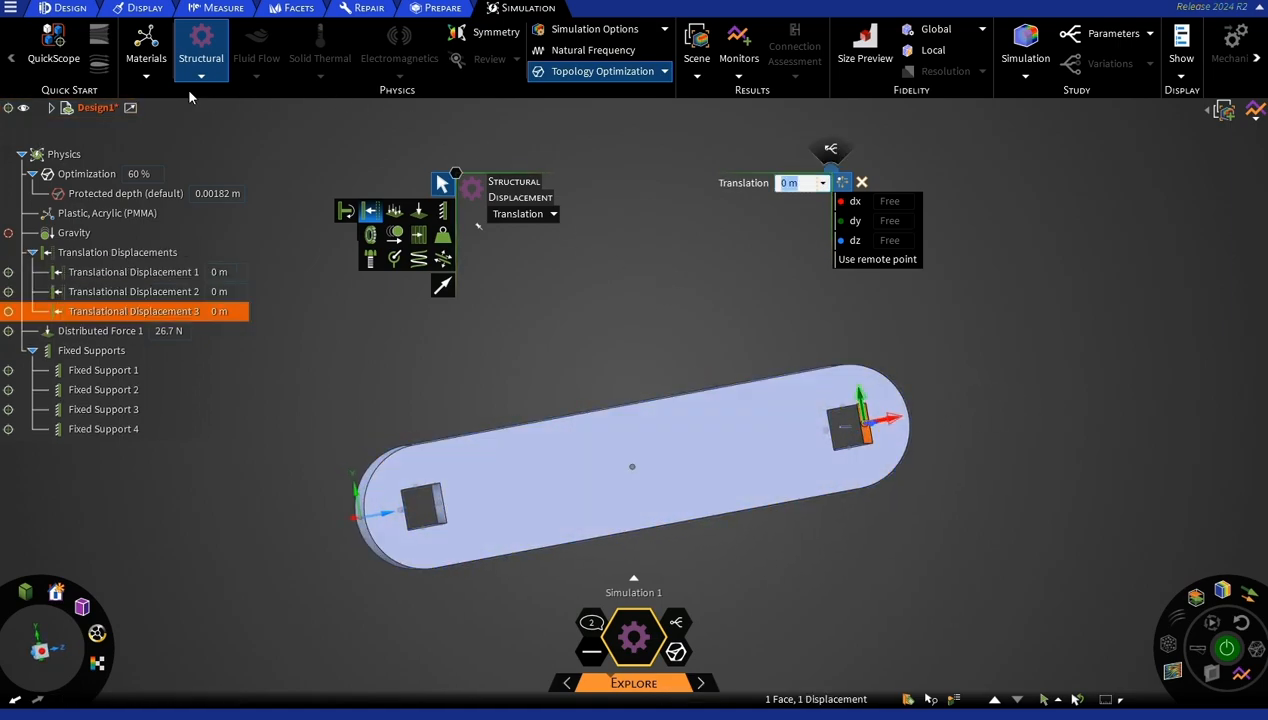
Set the topology optimization's volume reduction to 65 % and show its manufacturing constraint options.
{"action": "left_click", "coordinate": [612, 72]}
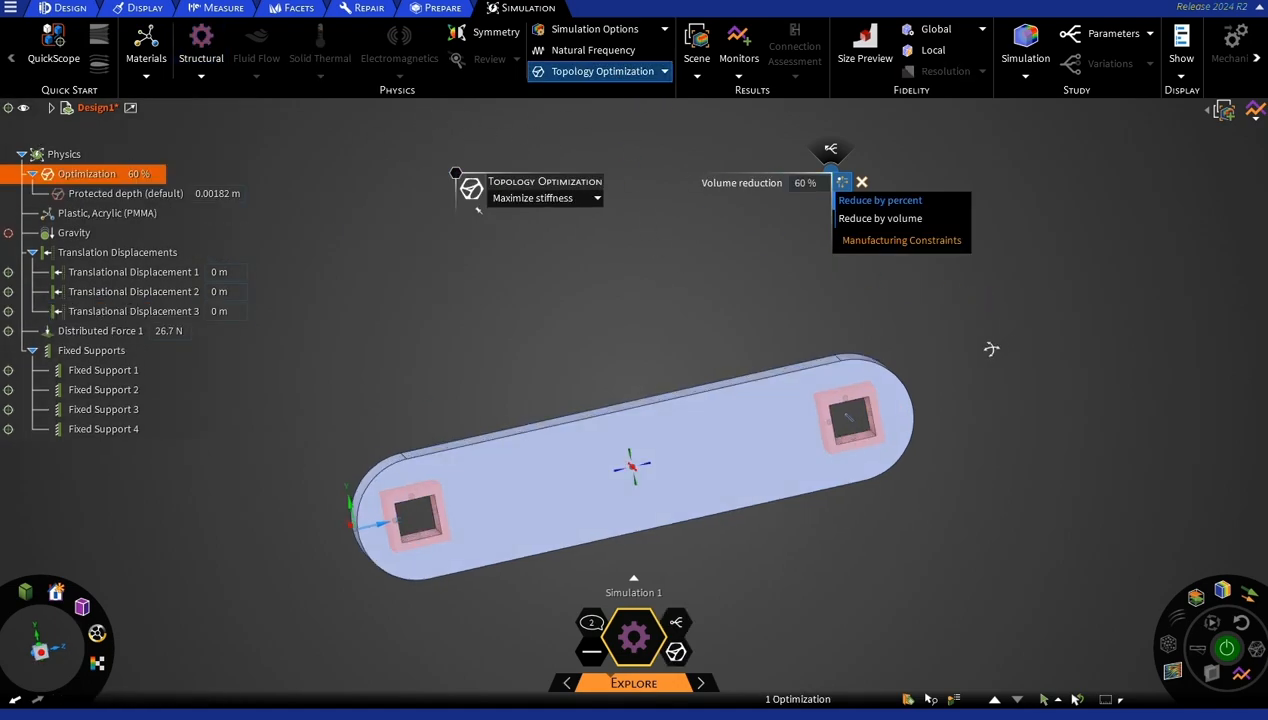
{"action": "left_click", "coordinate": [46, 646]}
{"action": "left_click", "coordinate": [42, 652]}
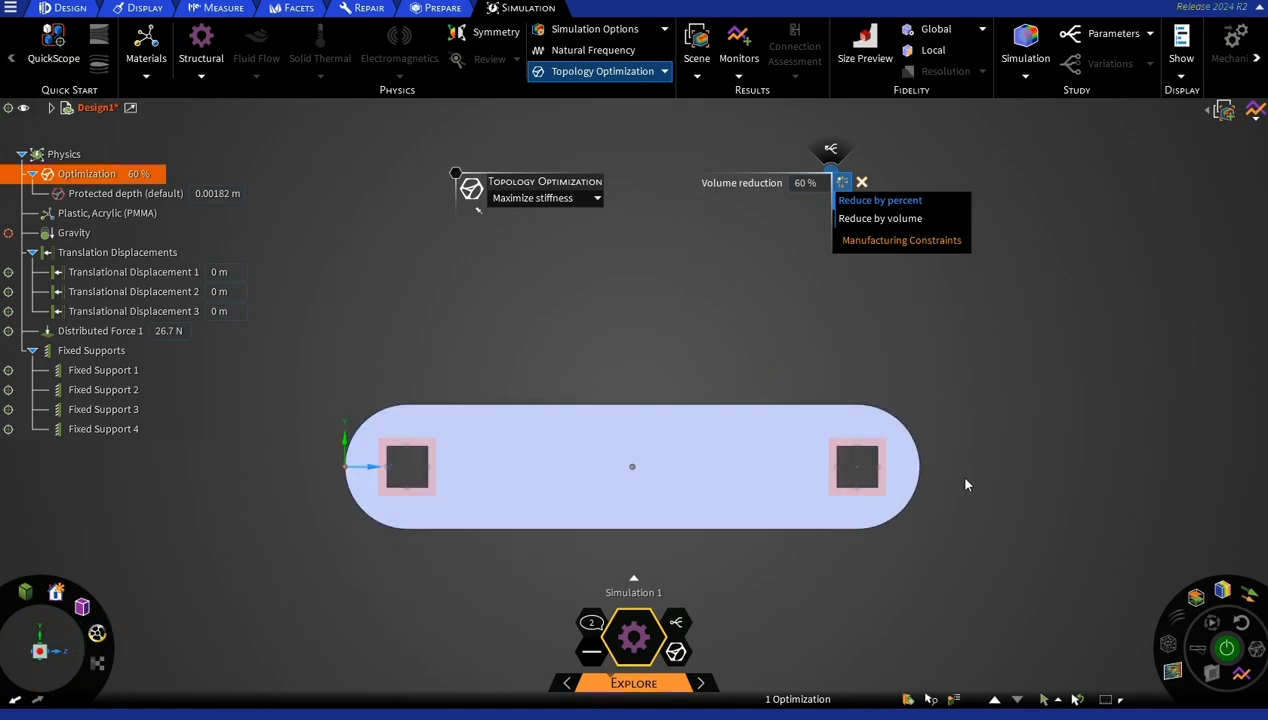
{"action": "middle_click_drag", "start_coordinate": [872, 370], "coordinate": [865, 408]}
{"action": "middle_click_drag", "start_coordinate": [1015, 397], "coordinate": [979, 396]}
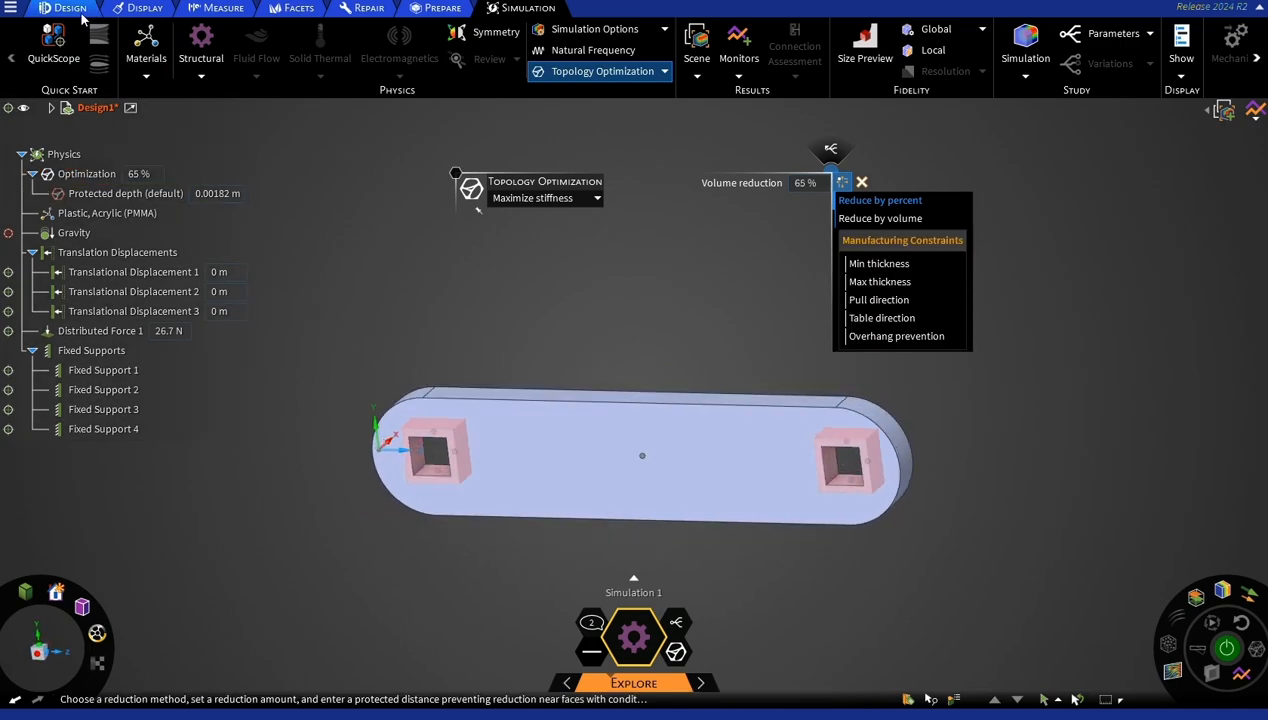
Remove the rounded faces at both ends of the crank with Fill so the body becomes a rectangular block.
{"action": "left_click", "coordinate": [82, 10]}
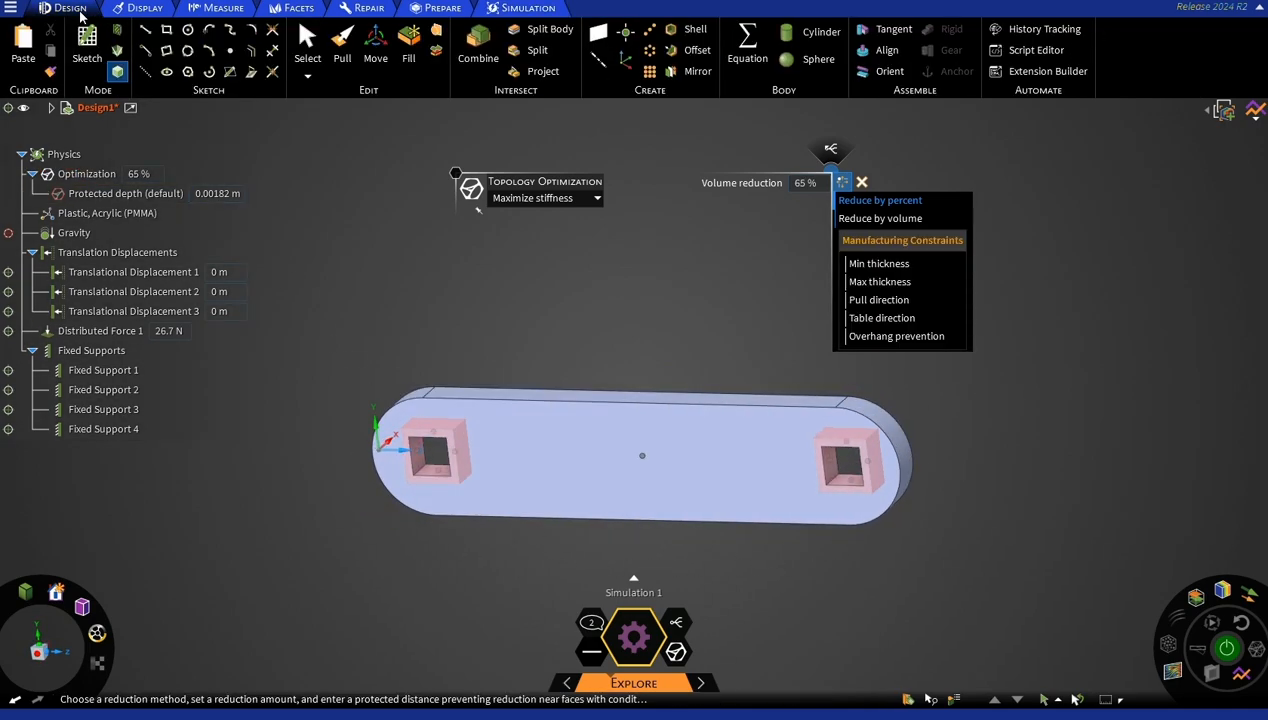
{"action": "left_click", "coordinate": [410, 38]}
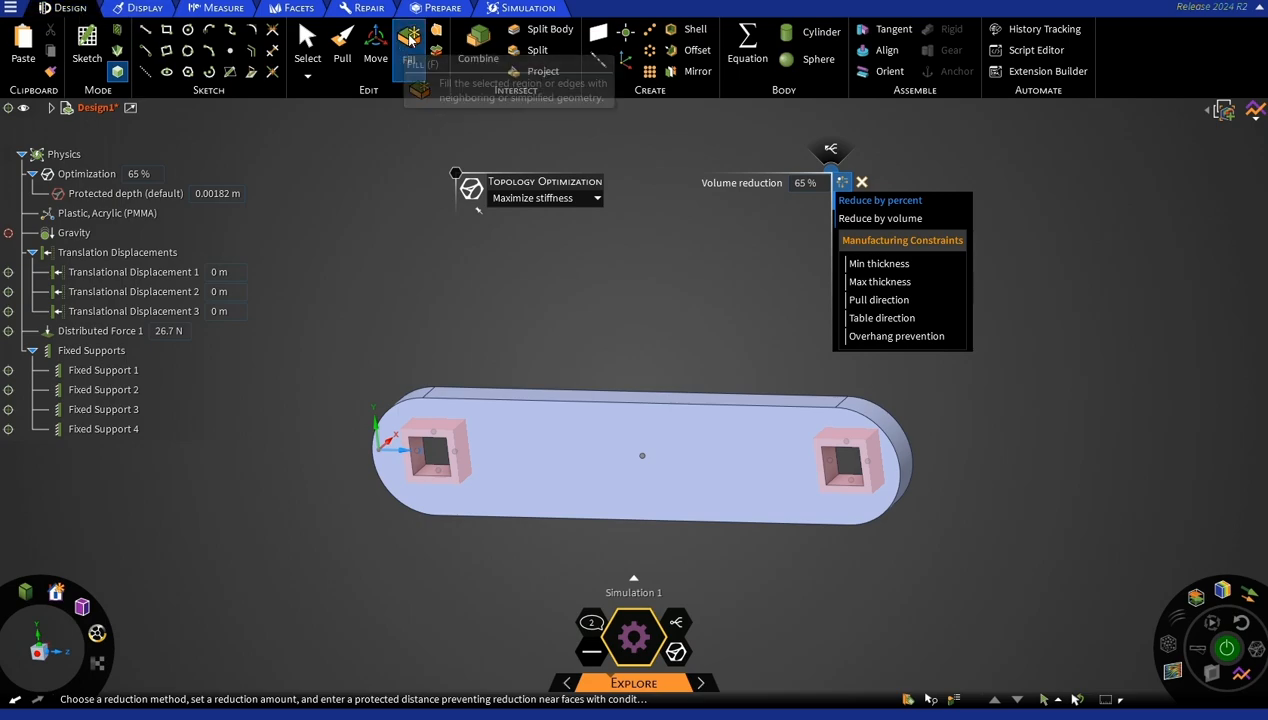
{"action": "left_click", "coordinate": [897, 436]}
{"action": "left_click", "coordinate": [443, 237]}
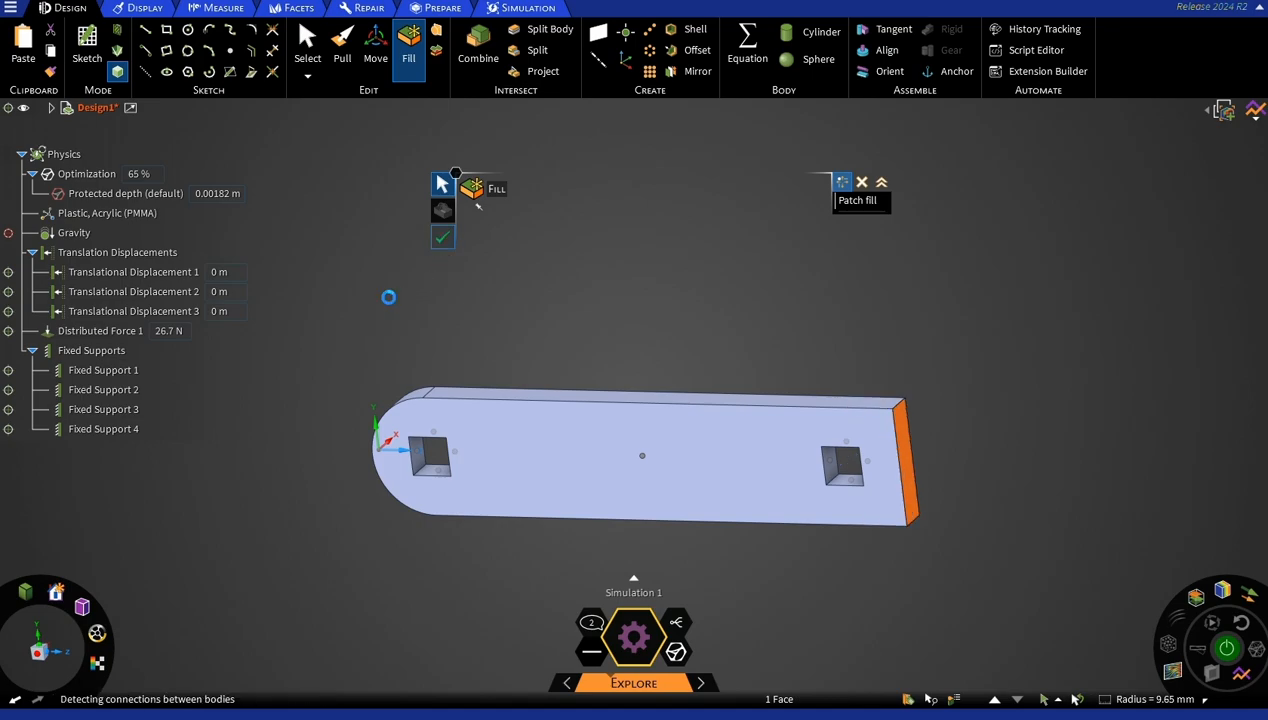
{"action": "middle_click_drag", "start_coordinate": [395, 308], "coordinate": [553, 310]}
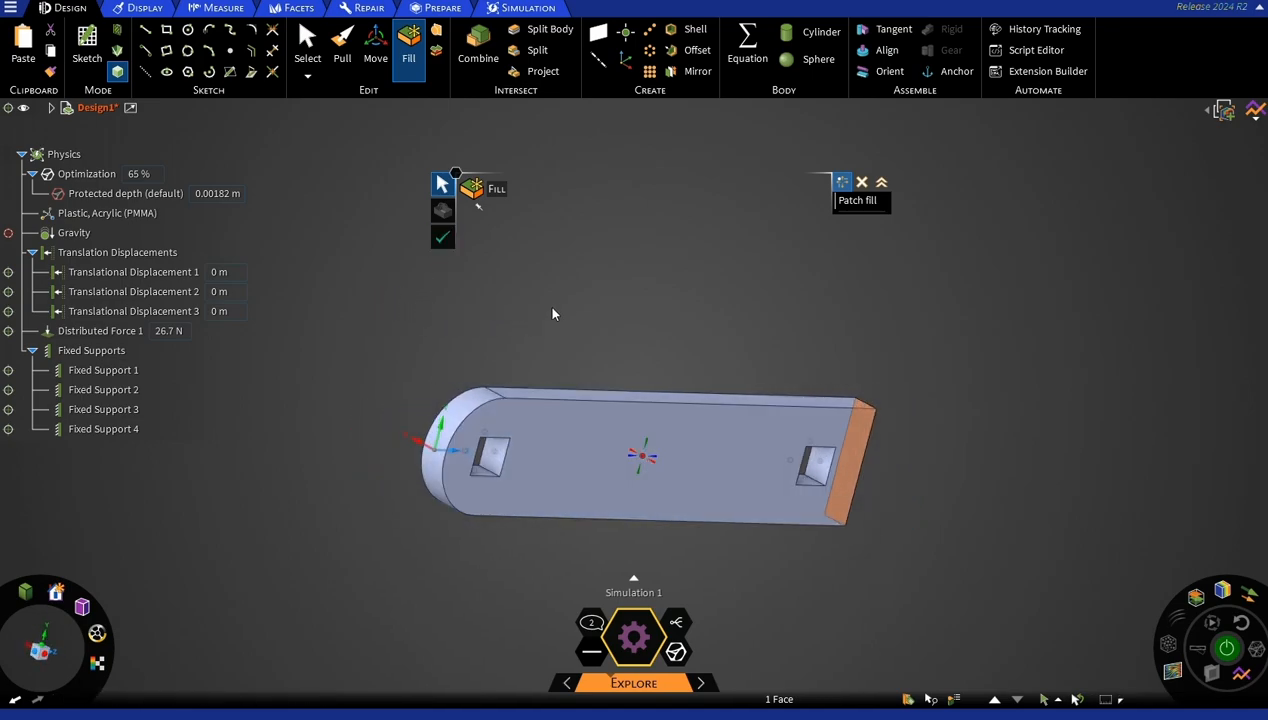
{"action": "left_click", "coordinate": [492, 383]}
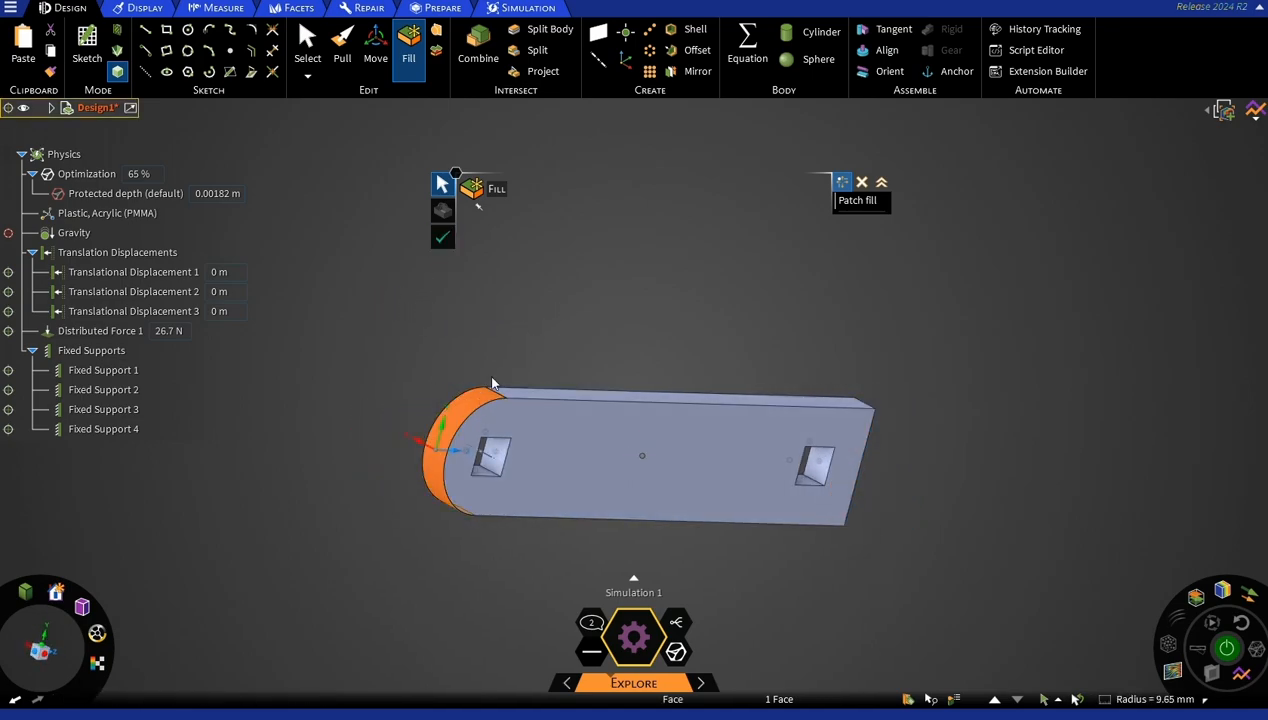
{"action": "left_click", "coordinate": [413, 44]}
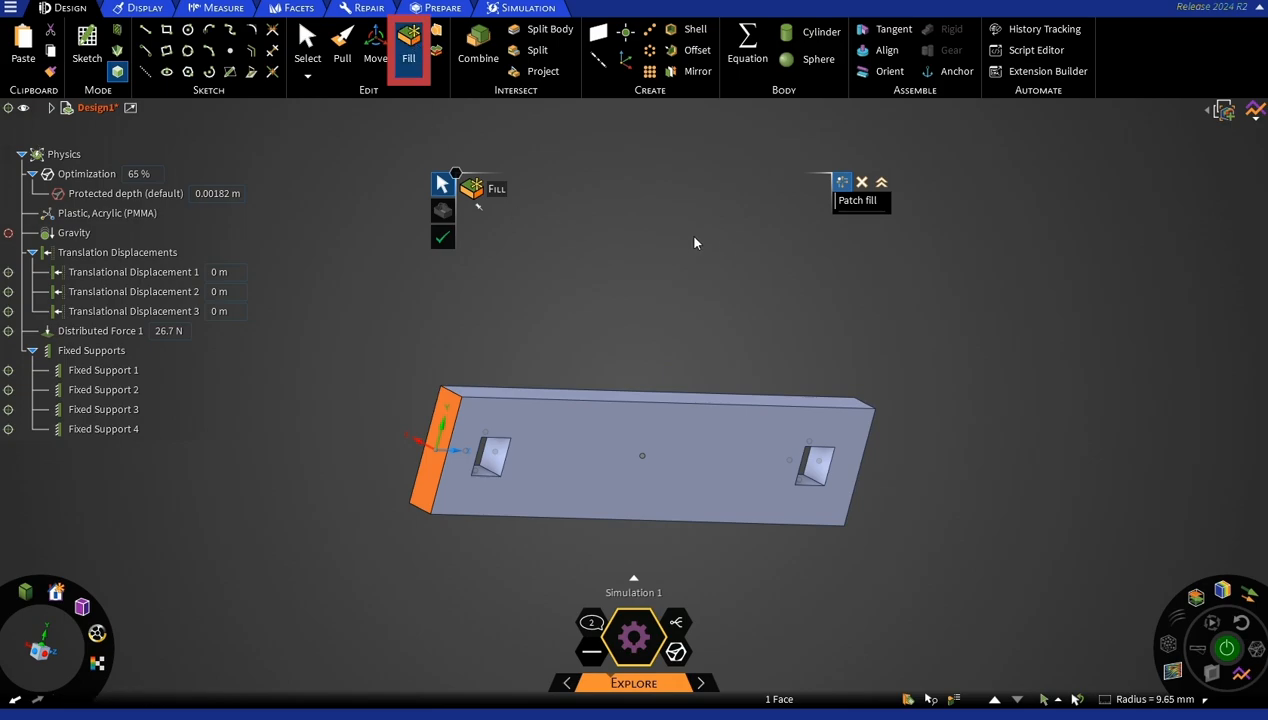
{"action": "middle_click_drag", "start_coordinate": [685, 232], "coordinate": [621, 236]}
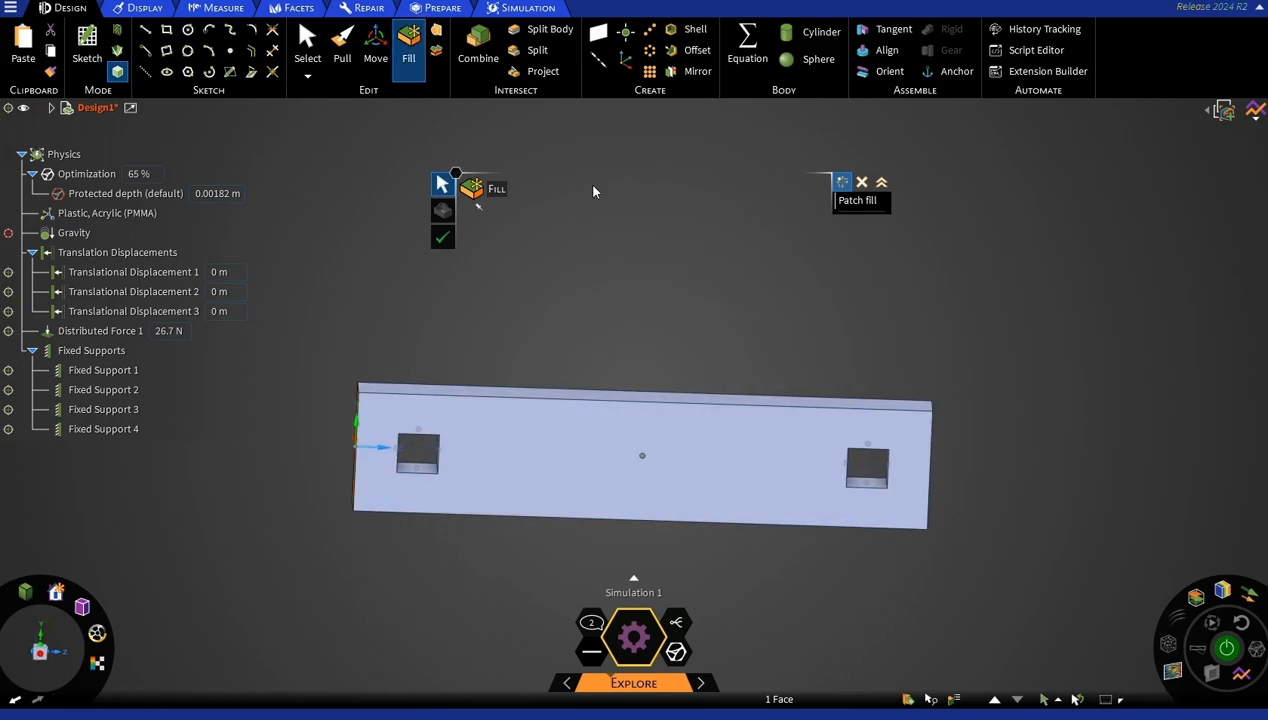
Return to the topology optimization settings and review the available objectives, keeping Maximize stiffness.
{"action": "left_click", "coordinate": [519, 9]}
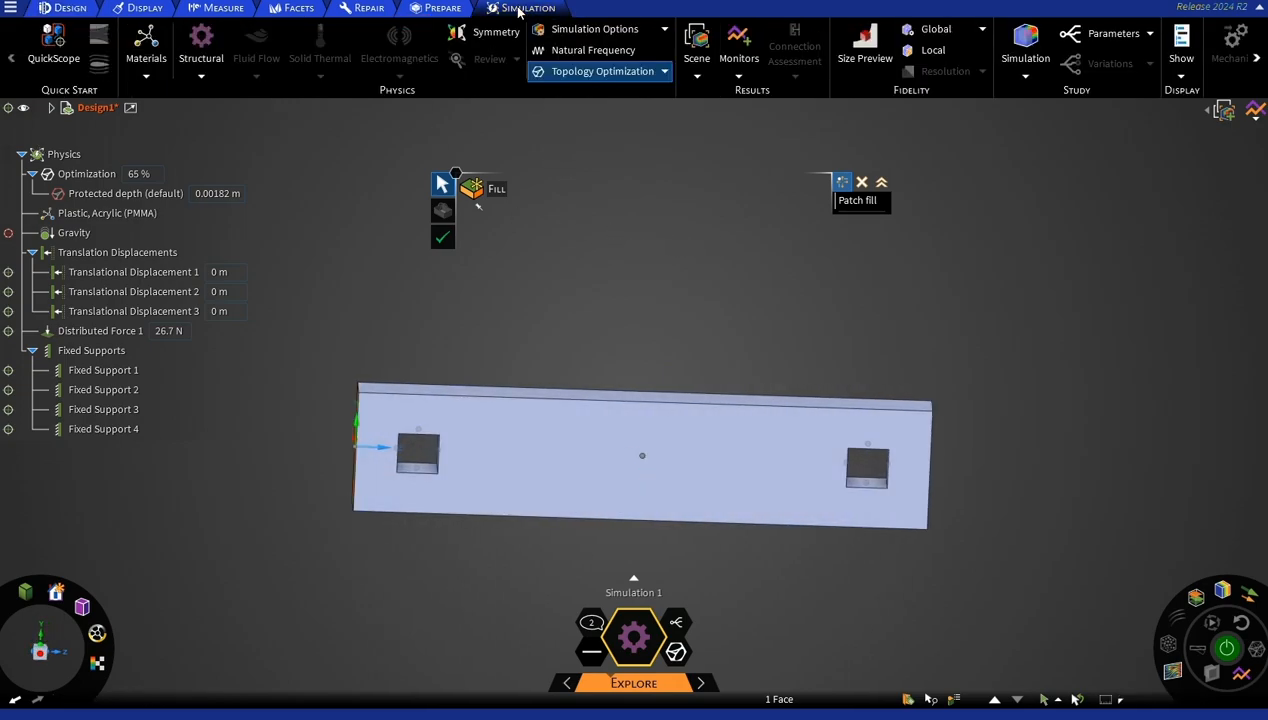
{"action": "left_click", "coordinate": [603, 74]}
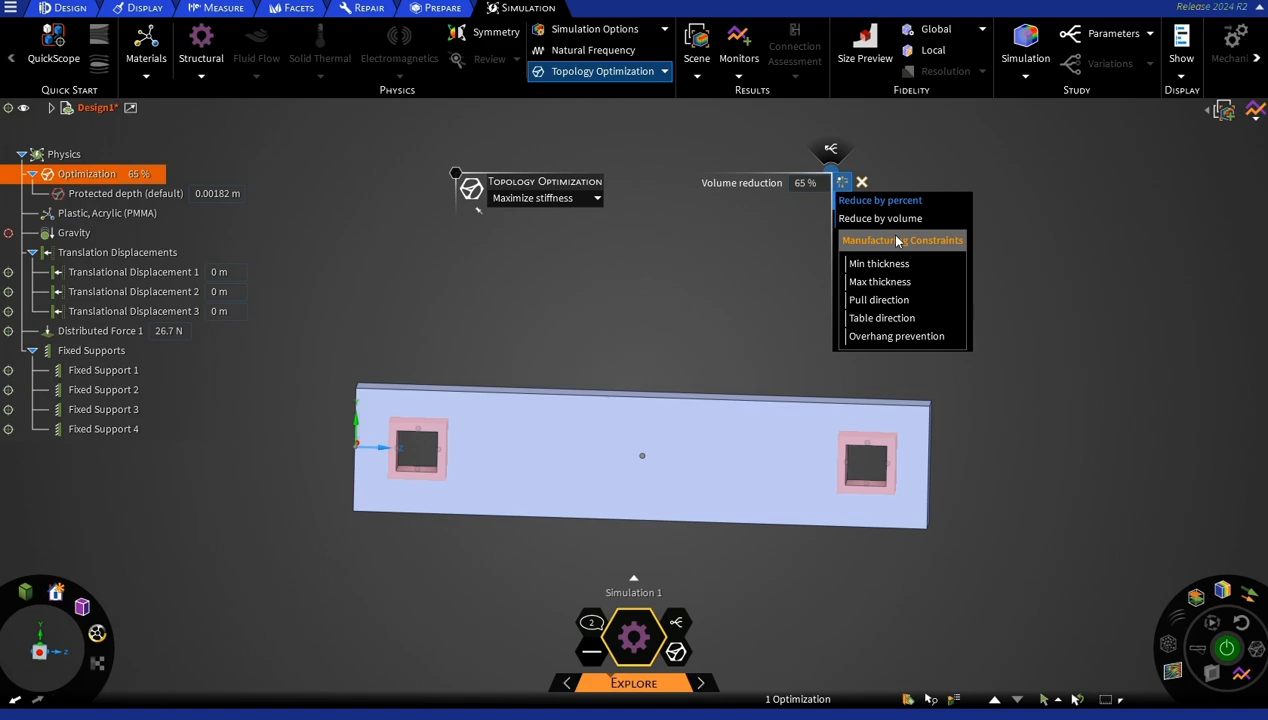
{"action": "left_click", "coordinate": [594, 199]}
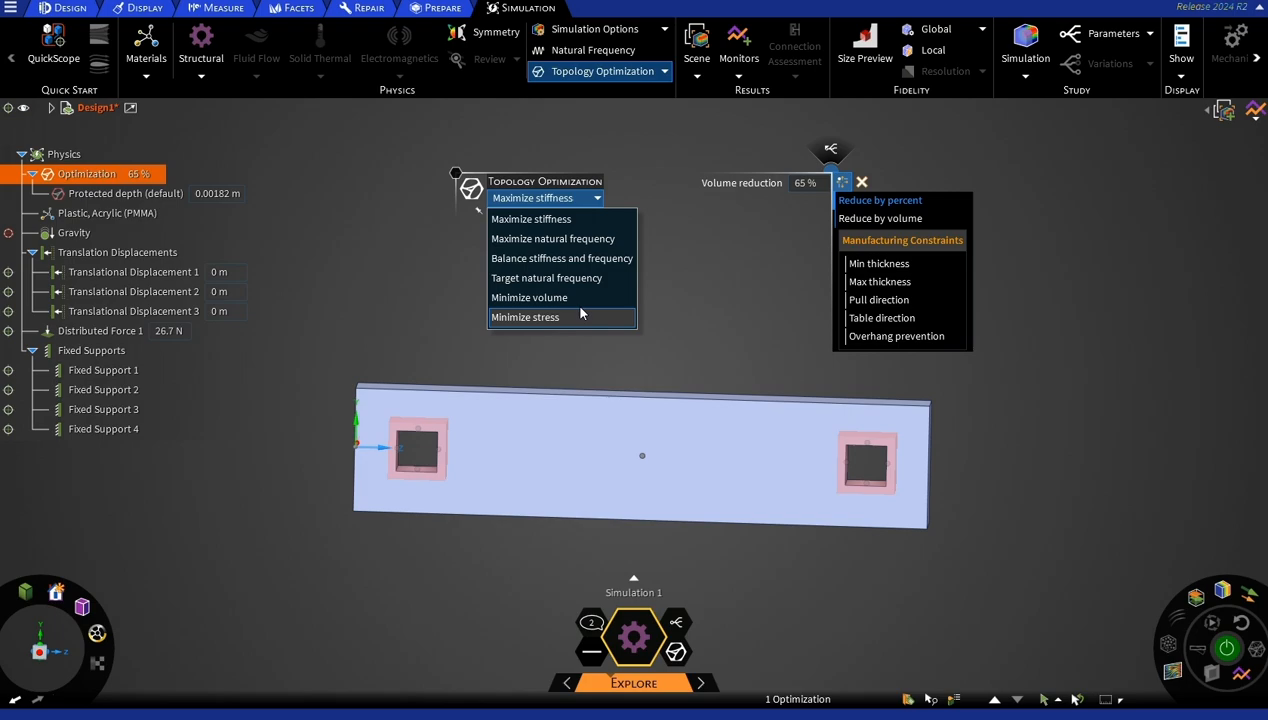
{"action": "left_click", "coordinate": [598, 199]}
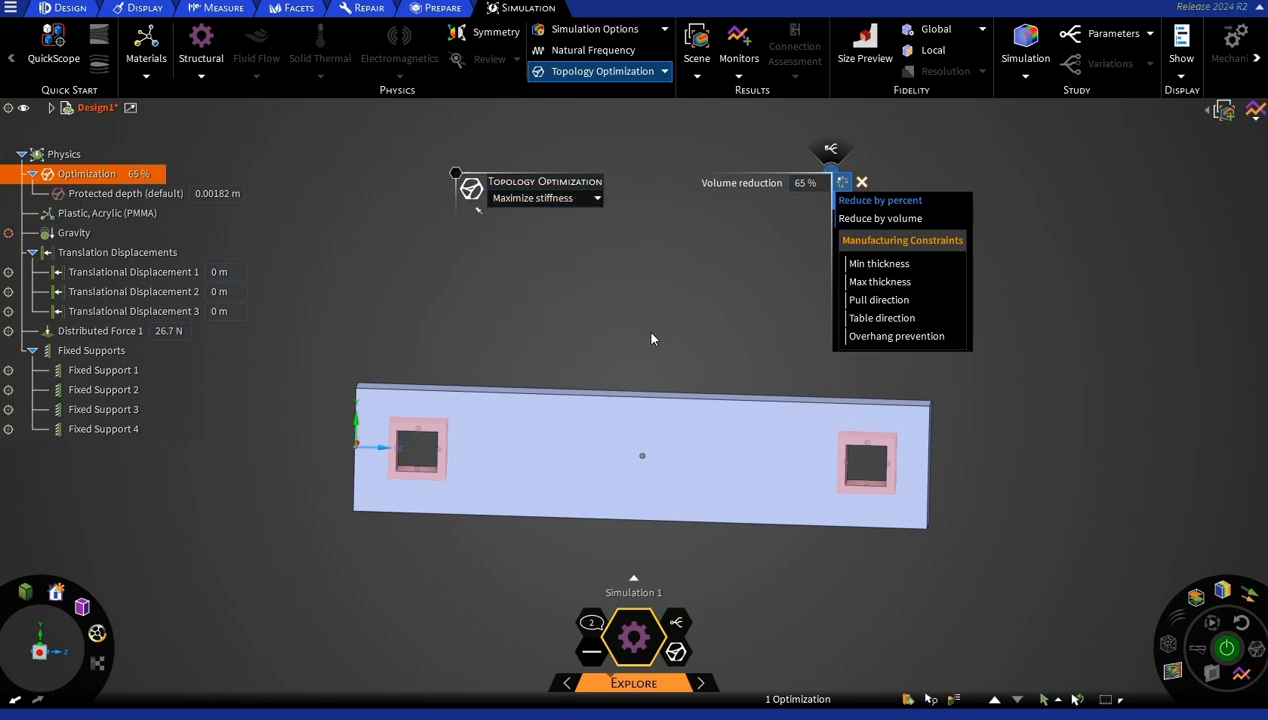
{"action": "left_click", "coordinate": [651, 334]}
{"action": "left_click", "coordinate": [40, 651]}
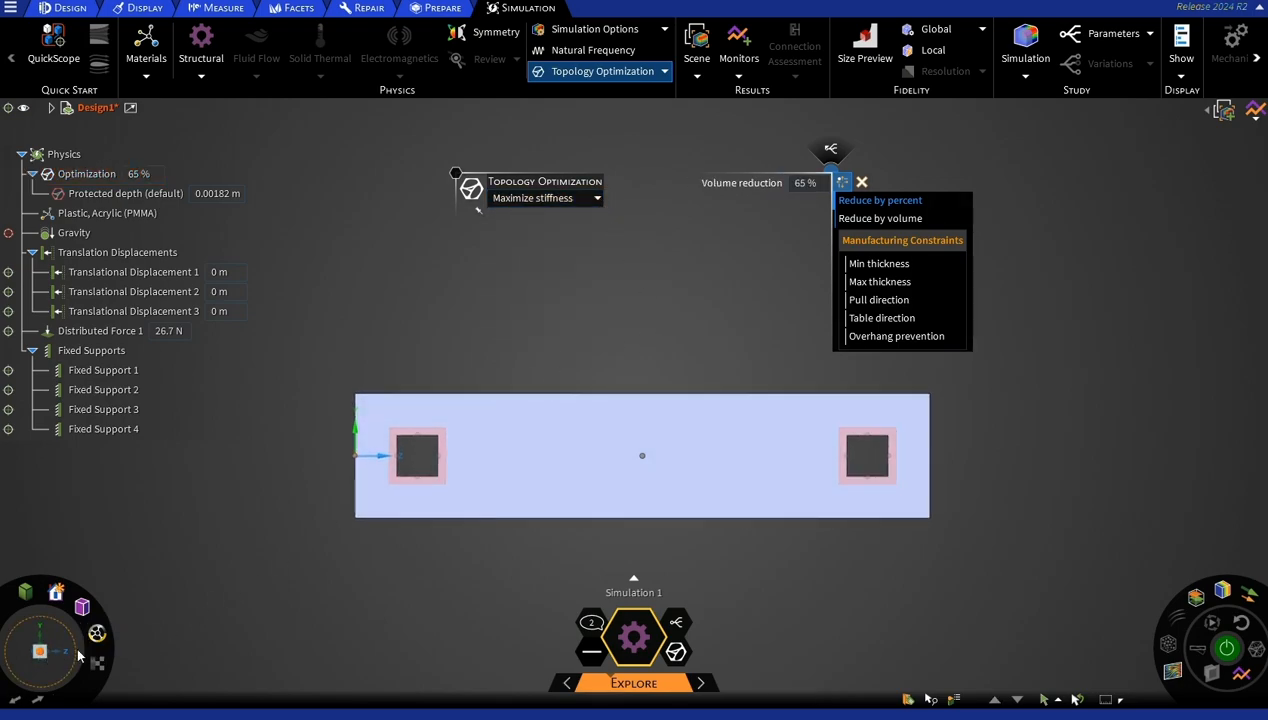
Add a minimum thickness manufacturing constraint of 0.5 mm to the optimization.
{"action": "left_click", "coordinate": [898, 266]}
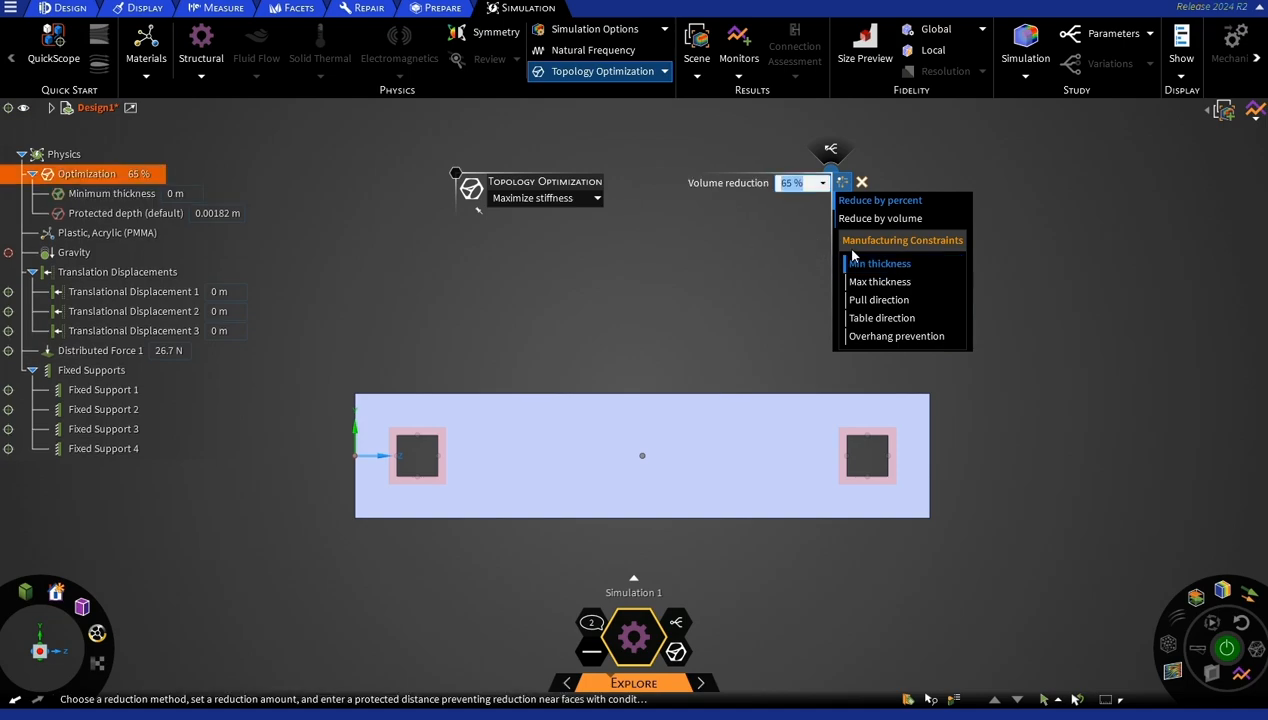
{"action": "left_click", "coordinate": [176, 193]}
{"action": "left_click", "coordinate": [209, 193]}
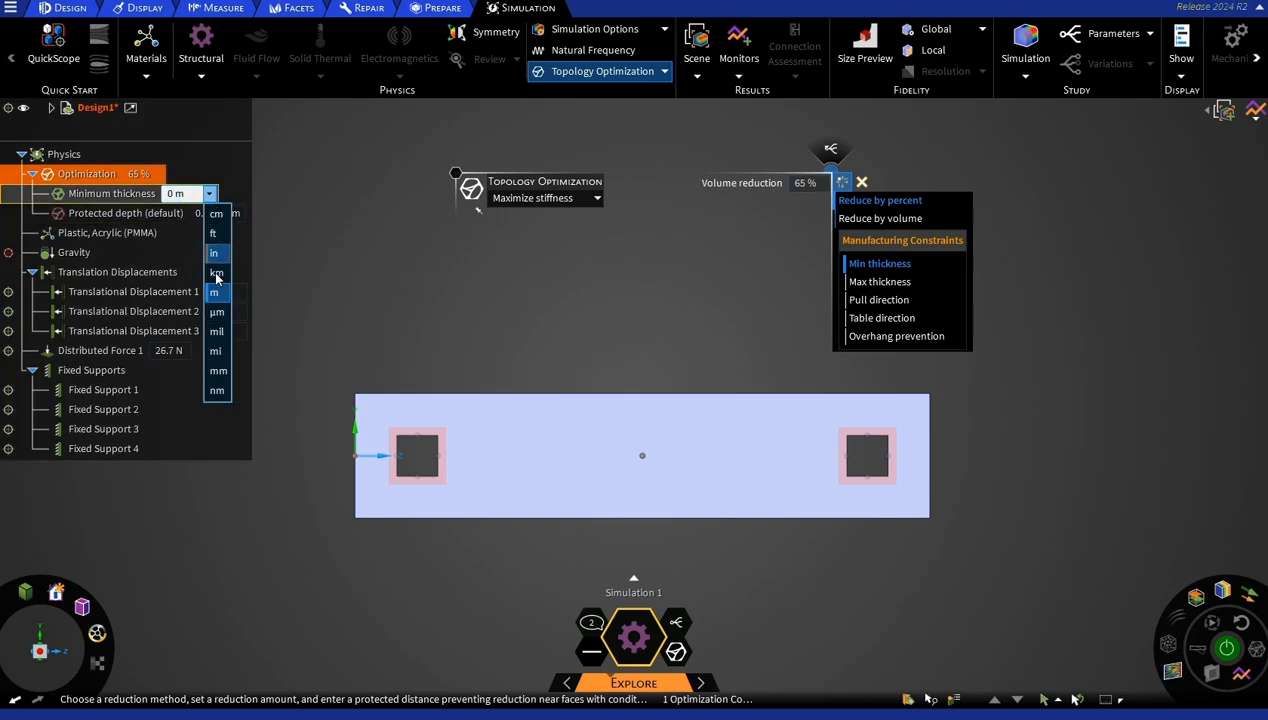
{"action": "left_click", "coordinate": [217, 370]}
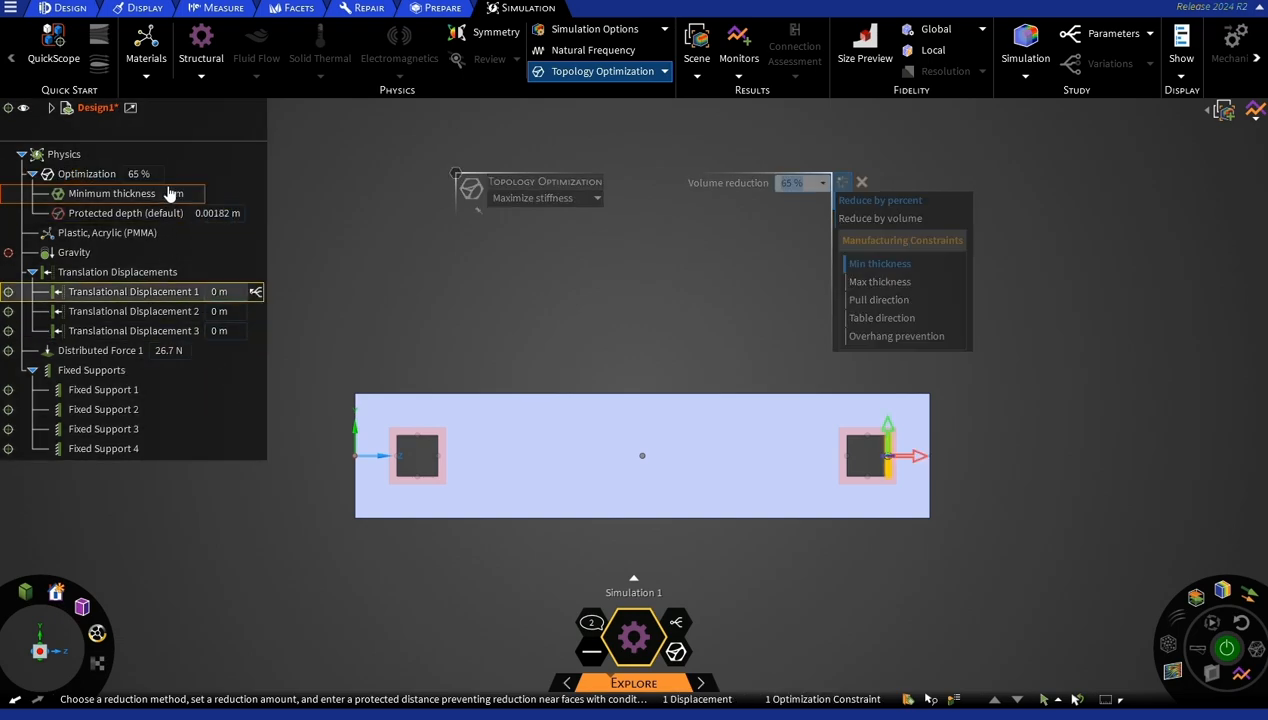
{"action": "type", "text": "0.5"}
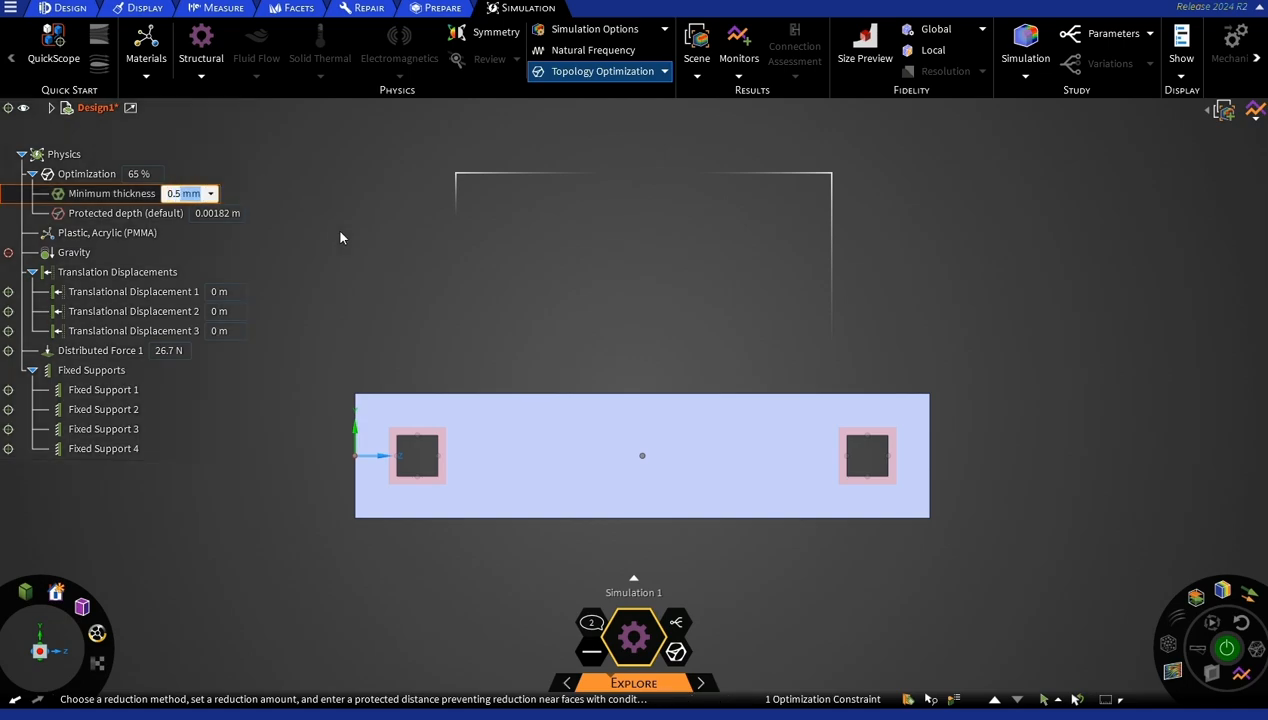
{"action": "key", "text": "Return"}
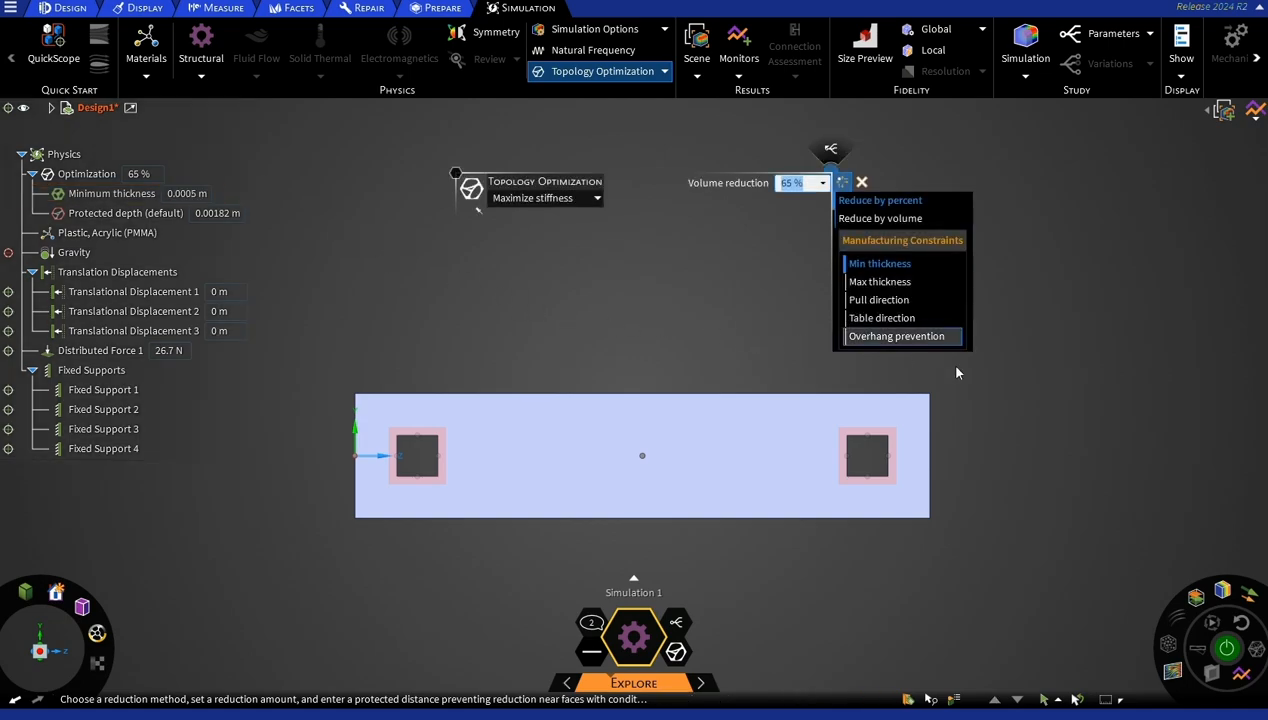
Solve the topology optimization and display the Von Mises Stress result on the crank.
{"action": "left_click", "coordinate": [1237, 655]}
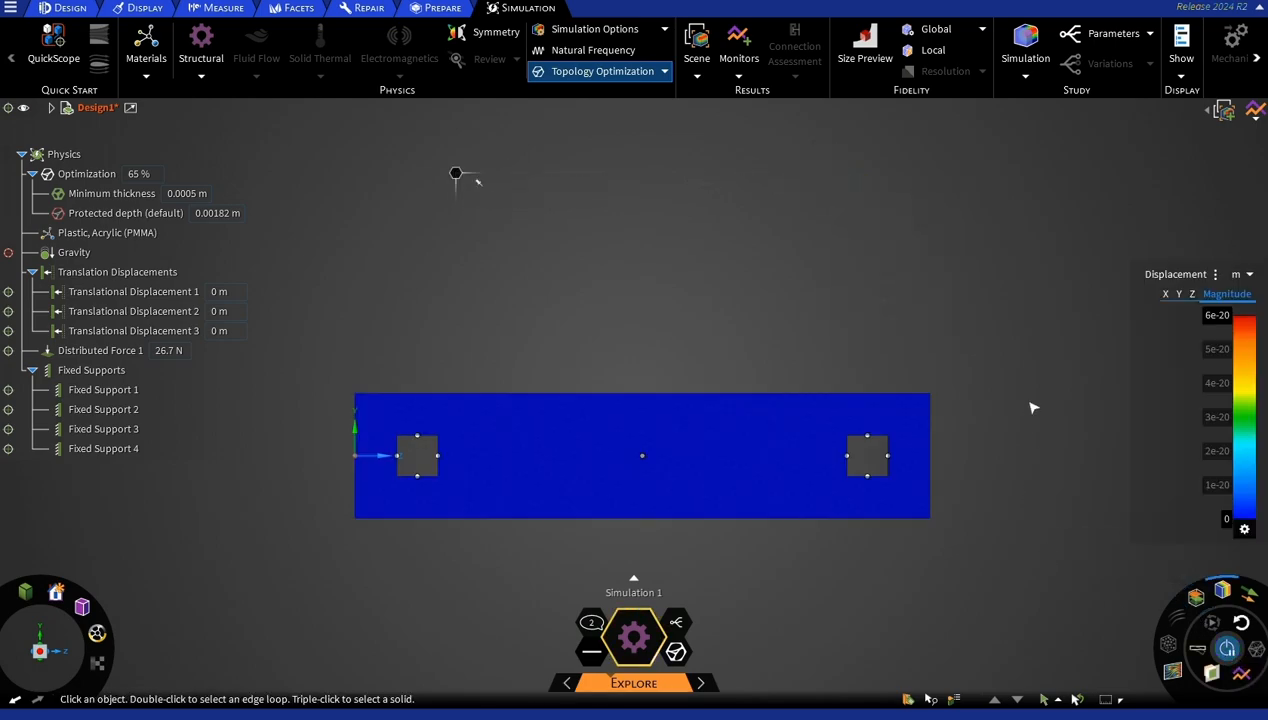
{"action": "middle_click_drag", "start_coordinate": [1024, 403], "coordinate": [989, 466]}
{"action": "left_click", "coordinate": [1176, 274]}
{"action": "left_click", "coordinate": [1200, 290]}
Examine the evolving optimized crank and its stress distribution from the front, edge and back.
{"action": "middle_click_drag", "start_coordinate": [928, 364], "coordinate": [868, 311]}
{"action": "middle_click_drag", "start_coordinate": [704, 308], "coordinate": [716, 285]}
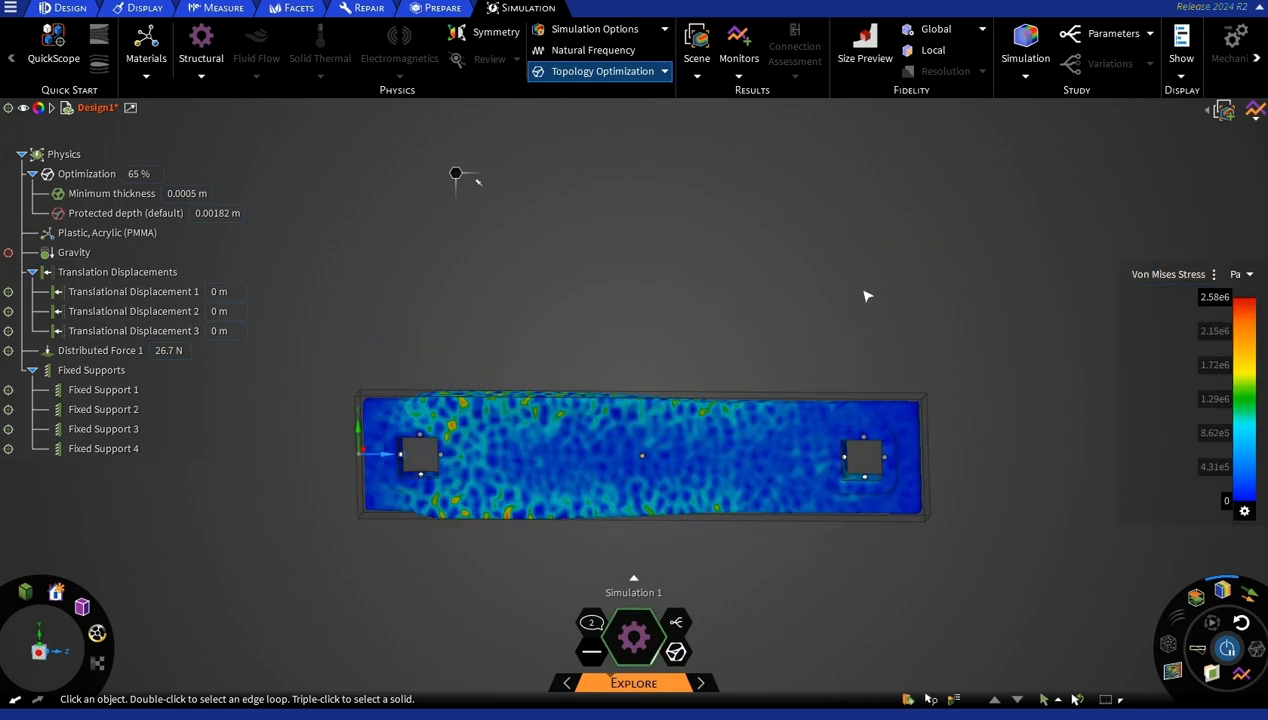
{"action": "middle_click_drag", "start_coordinate": [867, 296], "coordinate": [863, 351]}
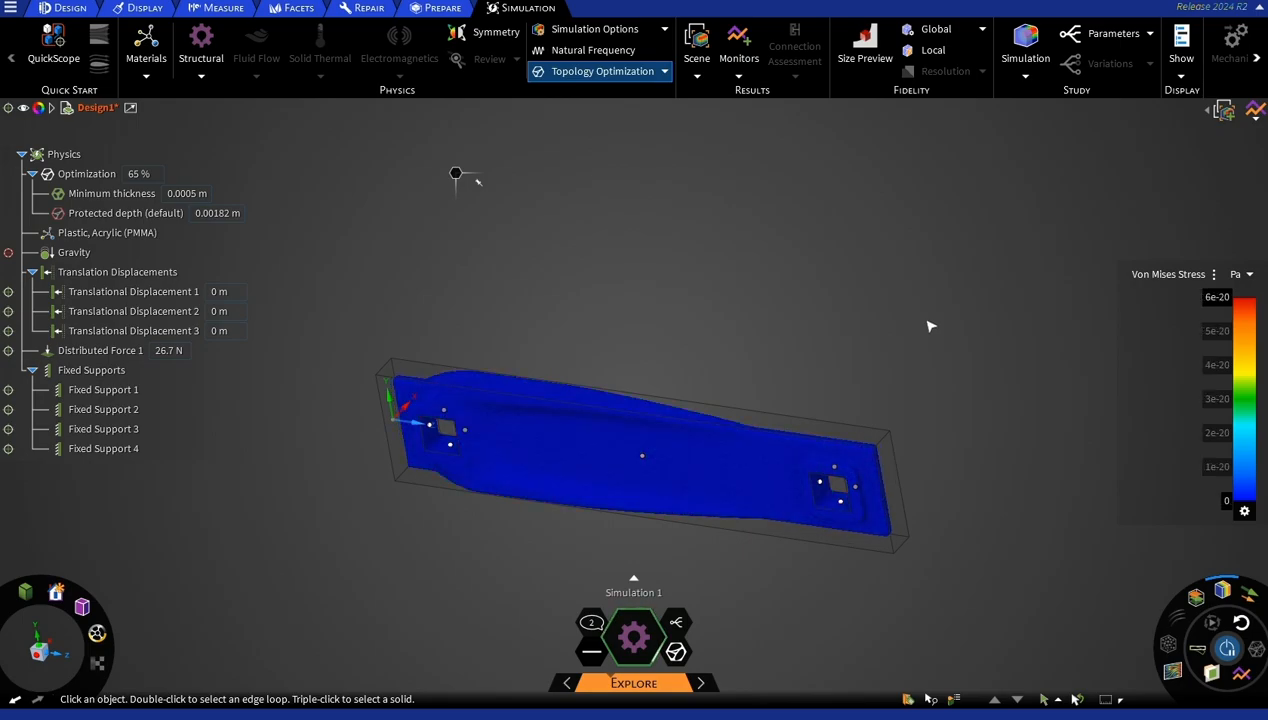
{"action": "middle_click_drag", "start_coordinate": [840, 330], "coordinate": [713, 467]}
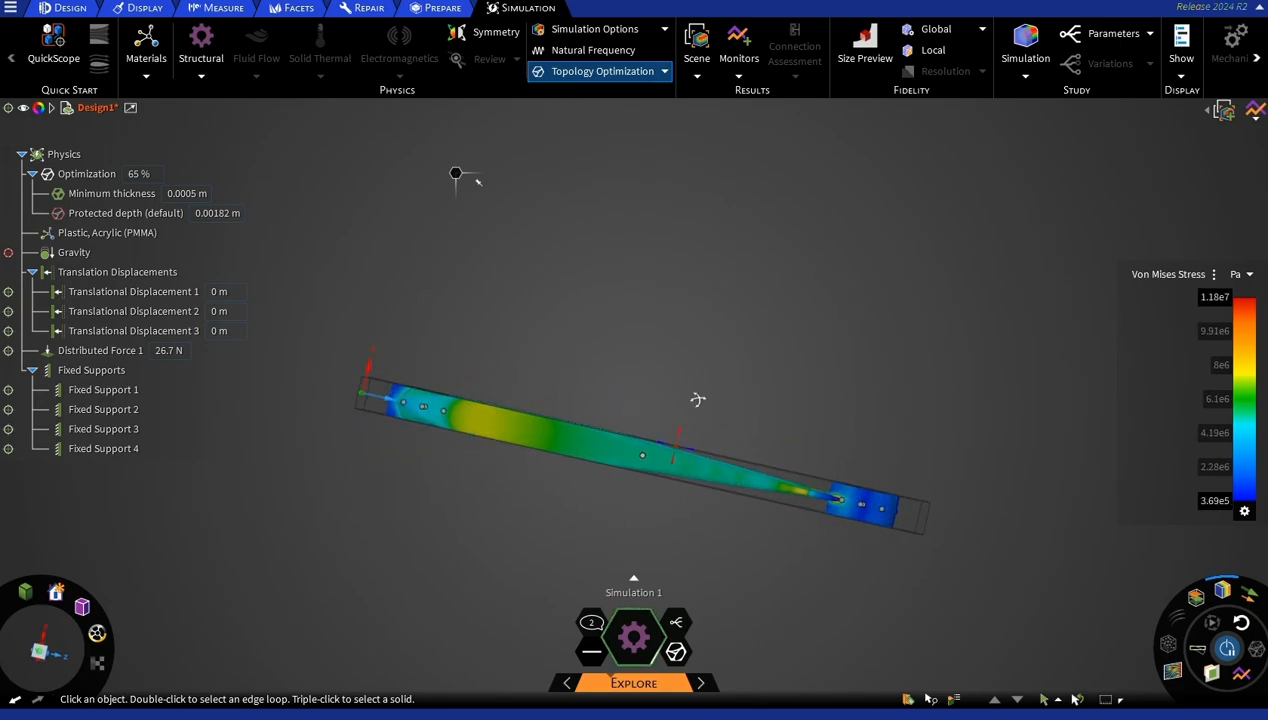
{"action": "key", "text": "v"}
{"action": "middle_click_drag", "start_coordinate": [625, 519], "coordinate": [487, 365]}
{"action": "middle_click_drag", "start_coordinate": [739, 376], "coordinate": [847, 549]}
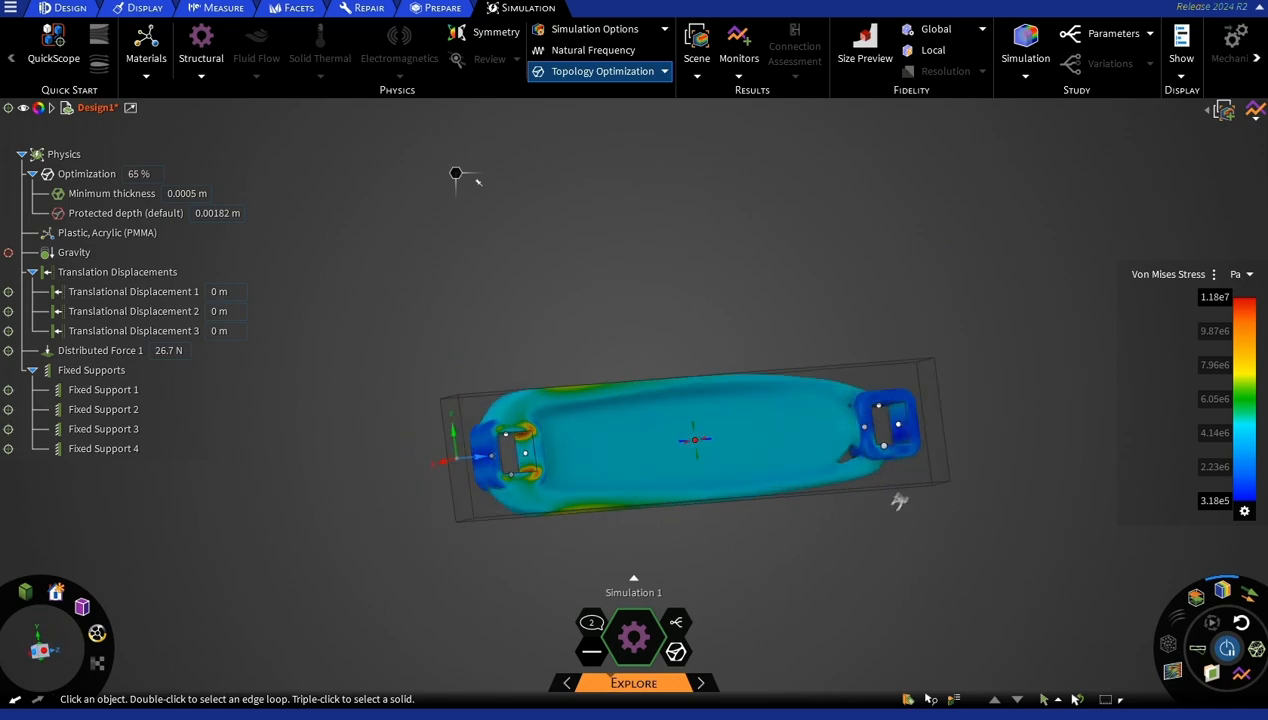
Change the volume reduction to 70 % during the solve, and stop the solver once thin trusses have formed between the holes.
{"action": "left_click", "coordinate": [140, 174]}
{"action": "type", "text": "70"}
{"action": "key", "text": "Return"}
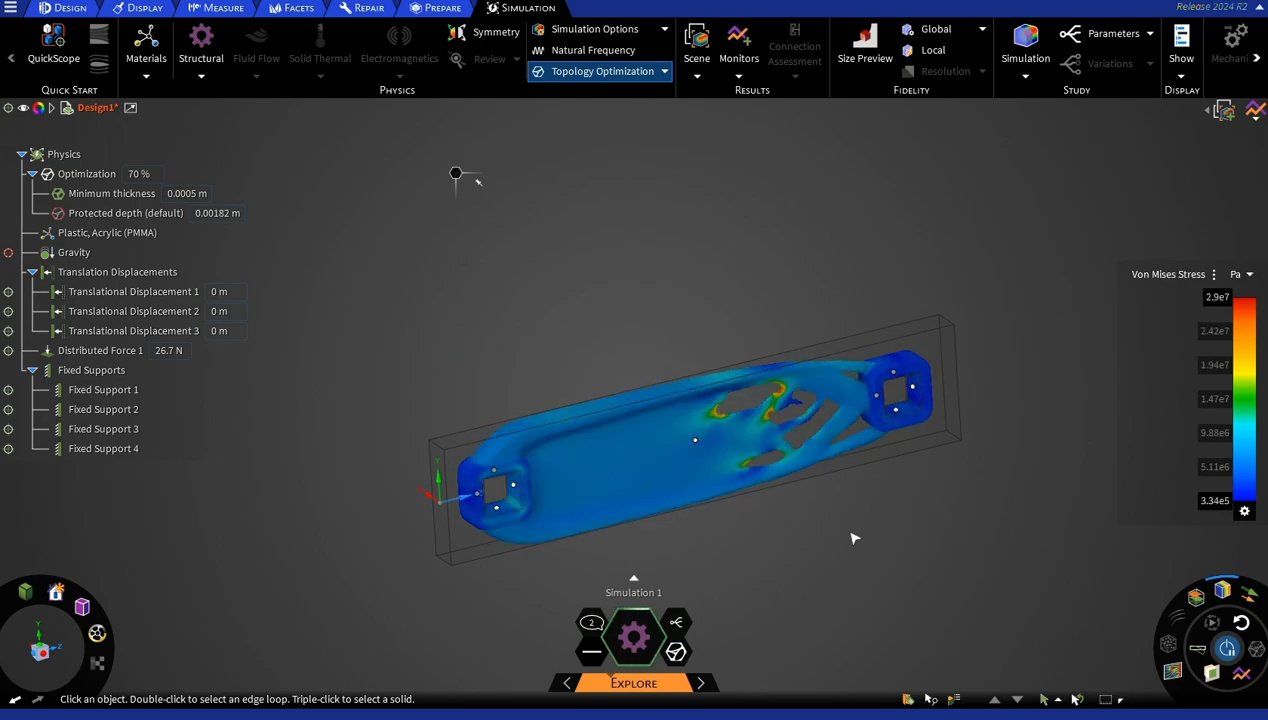
{"action": "middle_click_drag", "start_coordinate": [764, 560], "coordinate": [911, 538]}
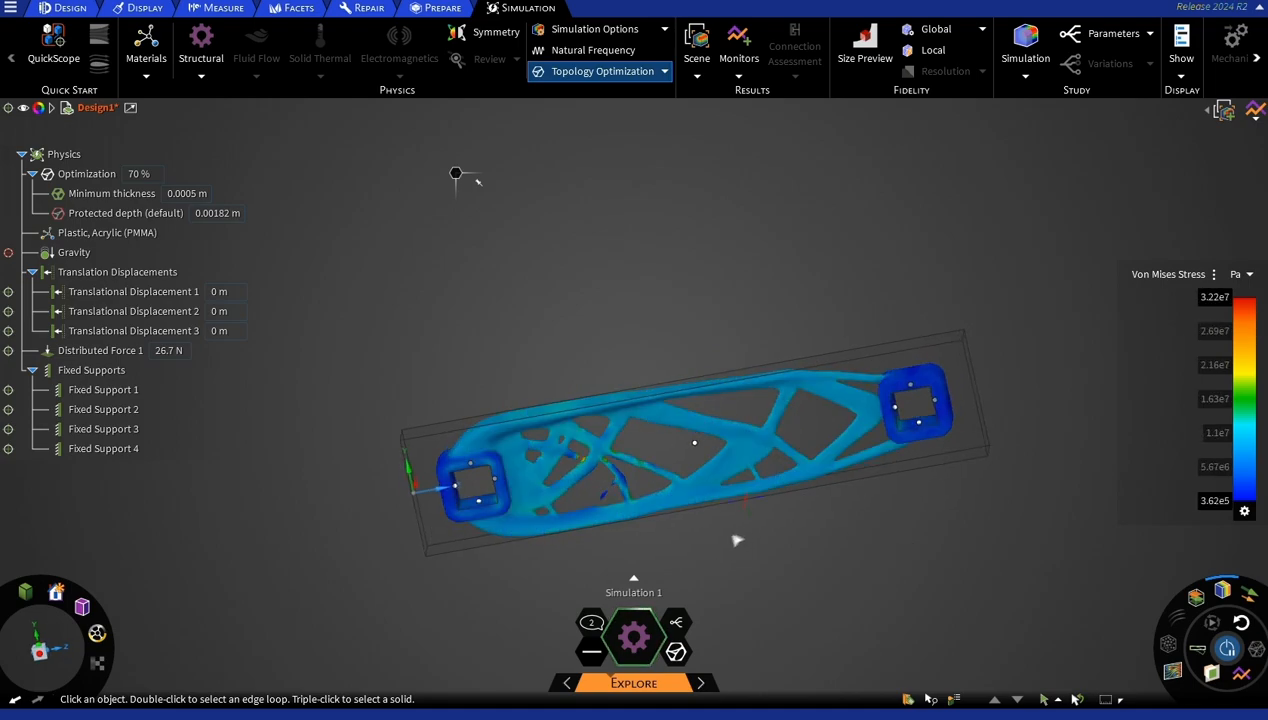
{"action": "left_click", "coordinate": [1231, 649]}
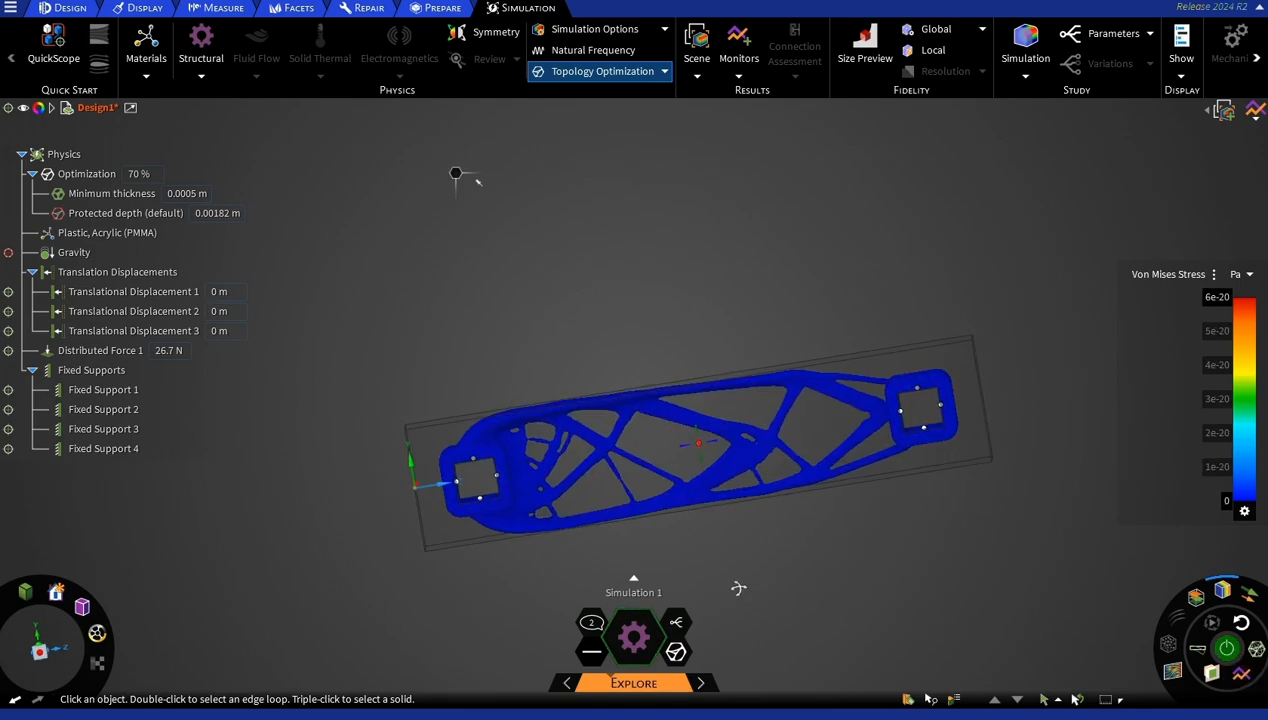
Add the optimized body to the model and list the design's bodies with the physics conditions collapsed.
{"action": "middle_click_drag", "start_coordinate": [810, 538], "coordinate": [818, 623]}
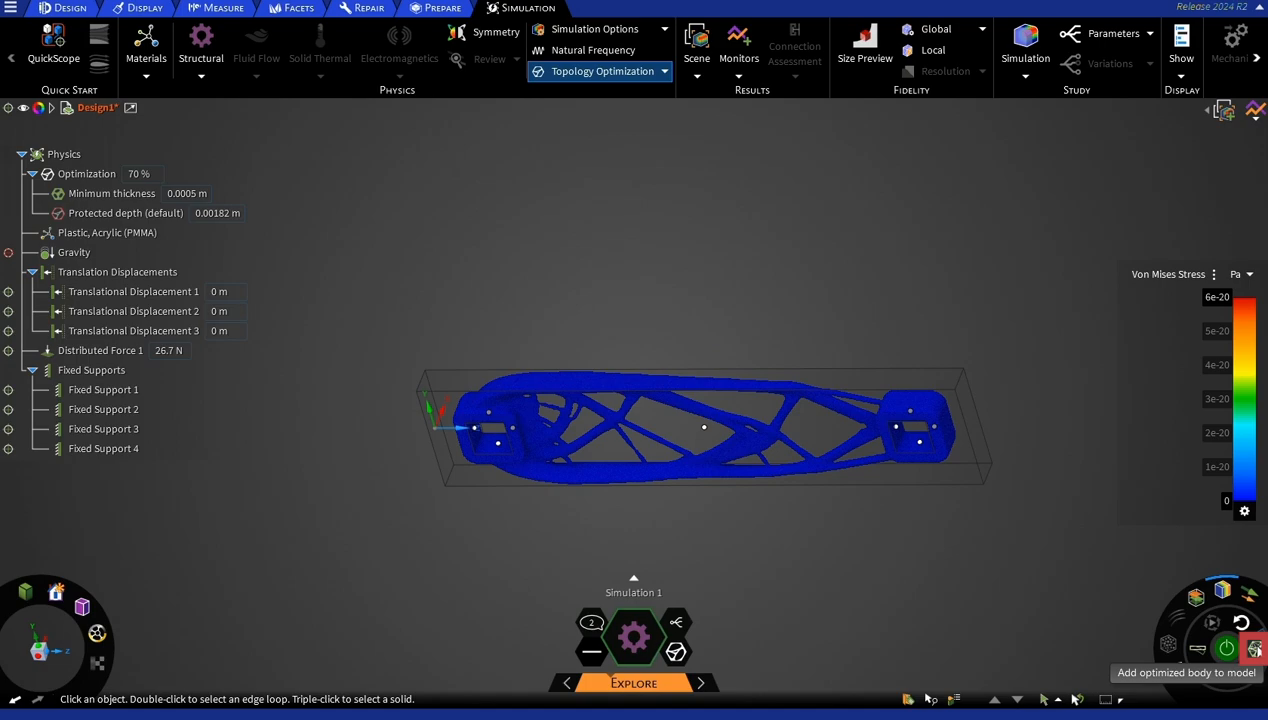
{"action": "left_click", "coordinate": [1254, 649]}
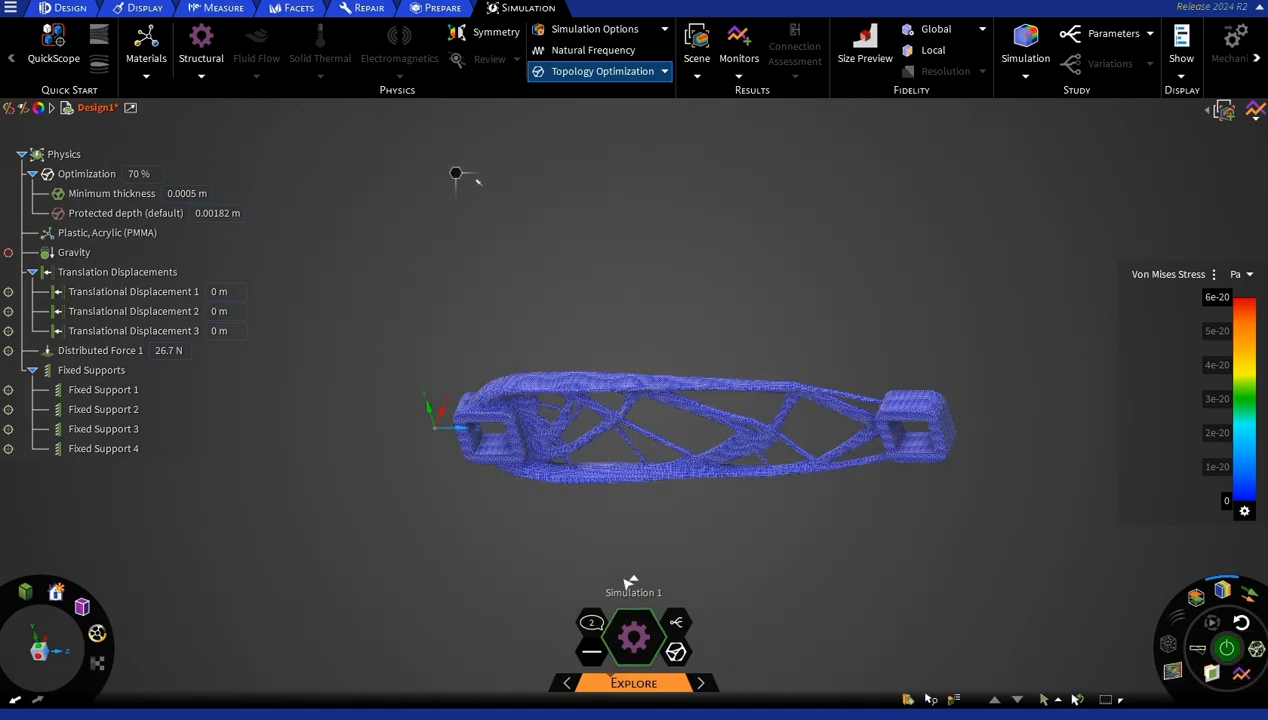
{"action": "left_click", "coordinate": [22, 156]}
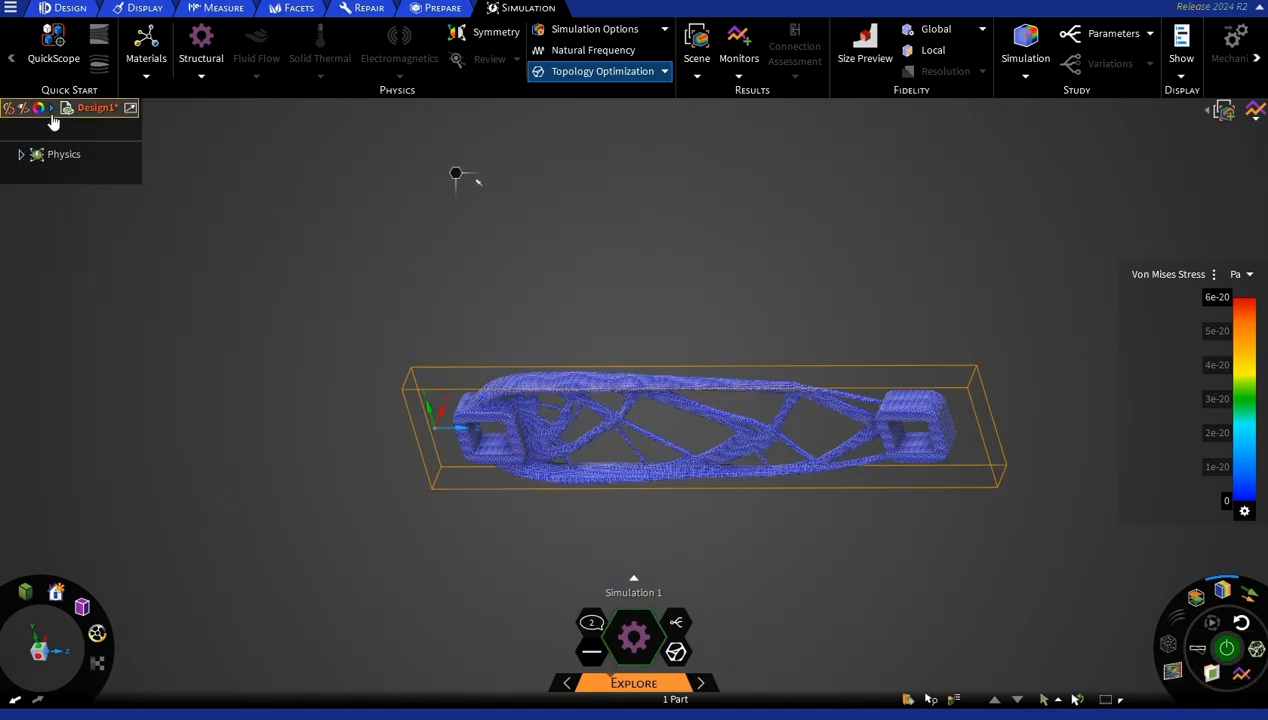
{"action": "left_click", "coordinate": [52, 110]}
{"action": "left_click", "coordinate": [80, 128]}
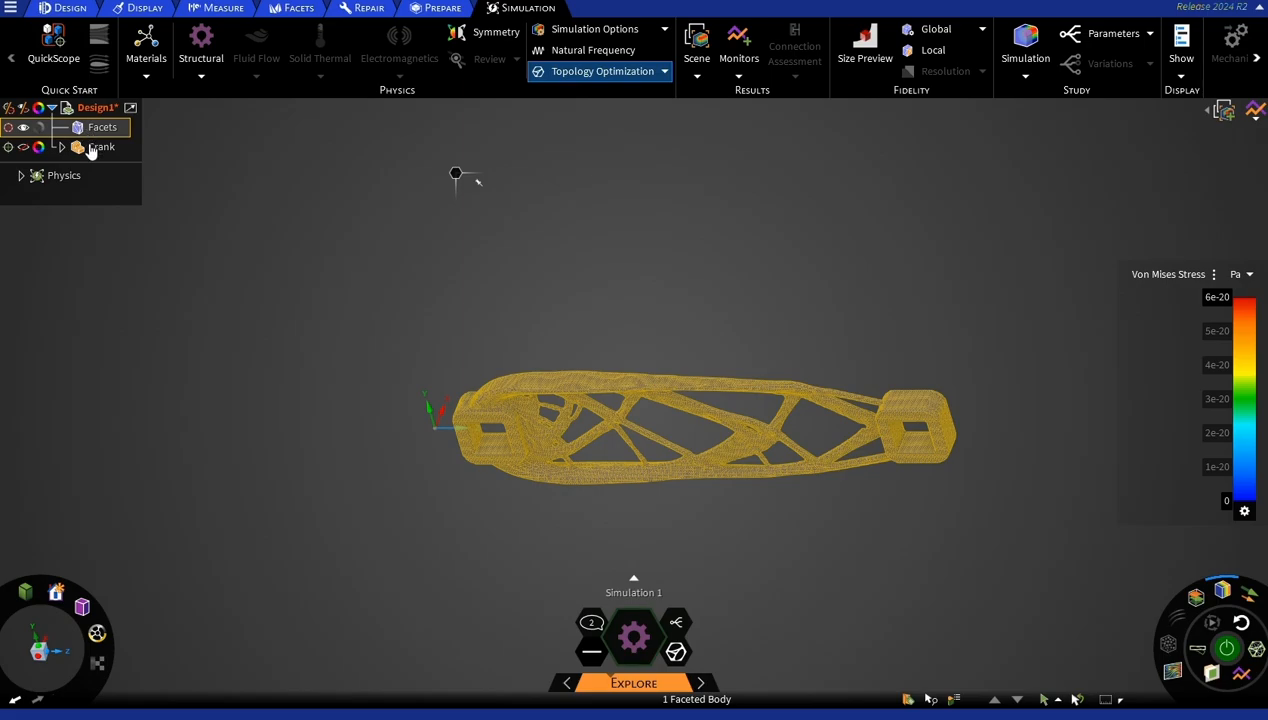
Show the Crank component and hide the Facets body.
{"action": "left_click", "coordinate": [90, 149]}
{"action": "left_click", "coordinate": [23, 148]}
{"action": "left_click", "coordinate": [24, 128]}
Switch from the Explore stage to the Model stage and show the Facets body together with the crank block.
{"action": "left_click", "coordinate": [160, 268]}
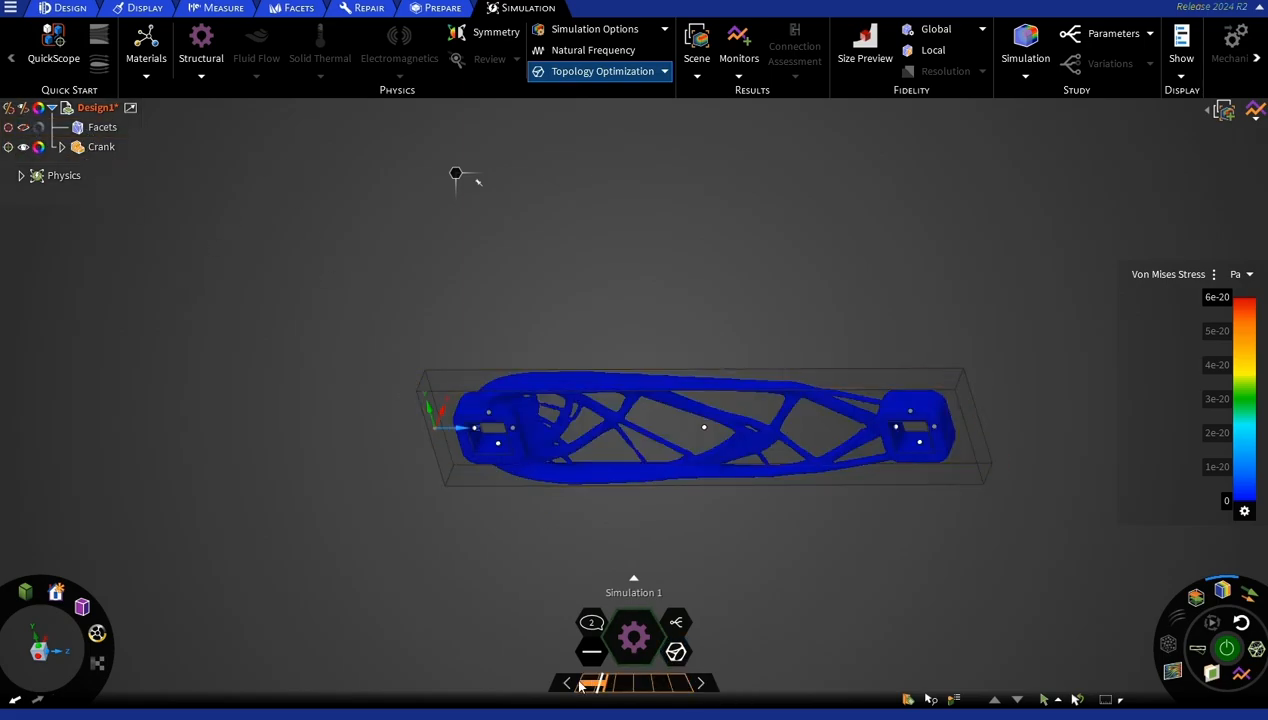
{"action": "left_click", "coordinate": [540, 684]}
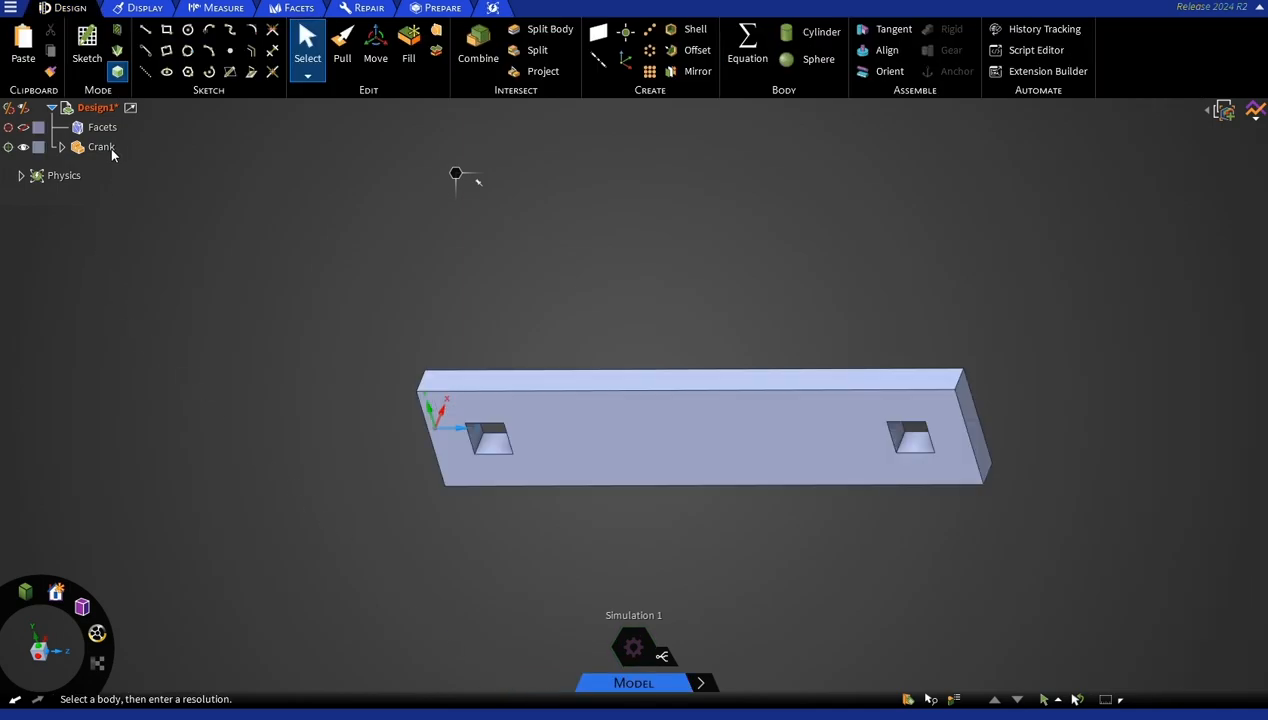
{"action": "left_click", "coordinate": [24, 128]}
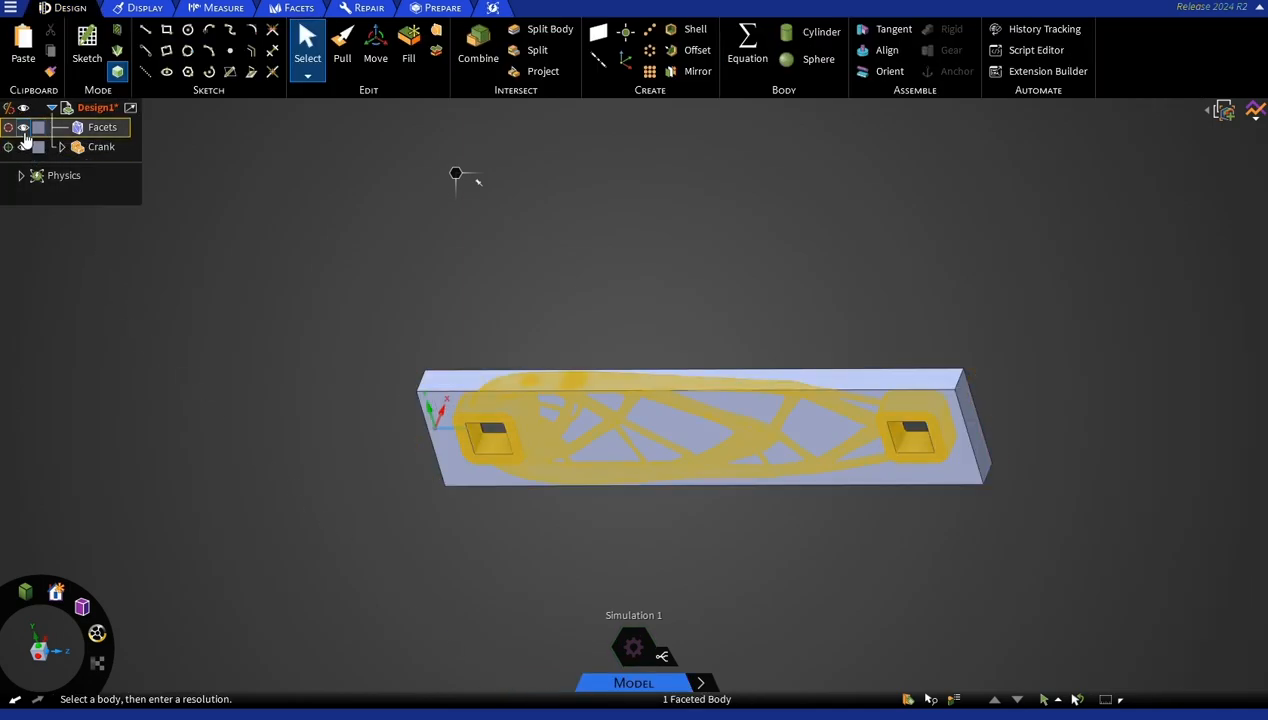
Hide the Crank component so that only the optimized Facets body is displayed.
{"action": "left_click", "coordinate": [24, 148]}
{"action": "left_click", "coordinate": [24, 148]}
{"action": "left_click", "coordinate": [342, 262]}
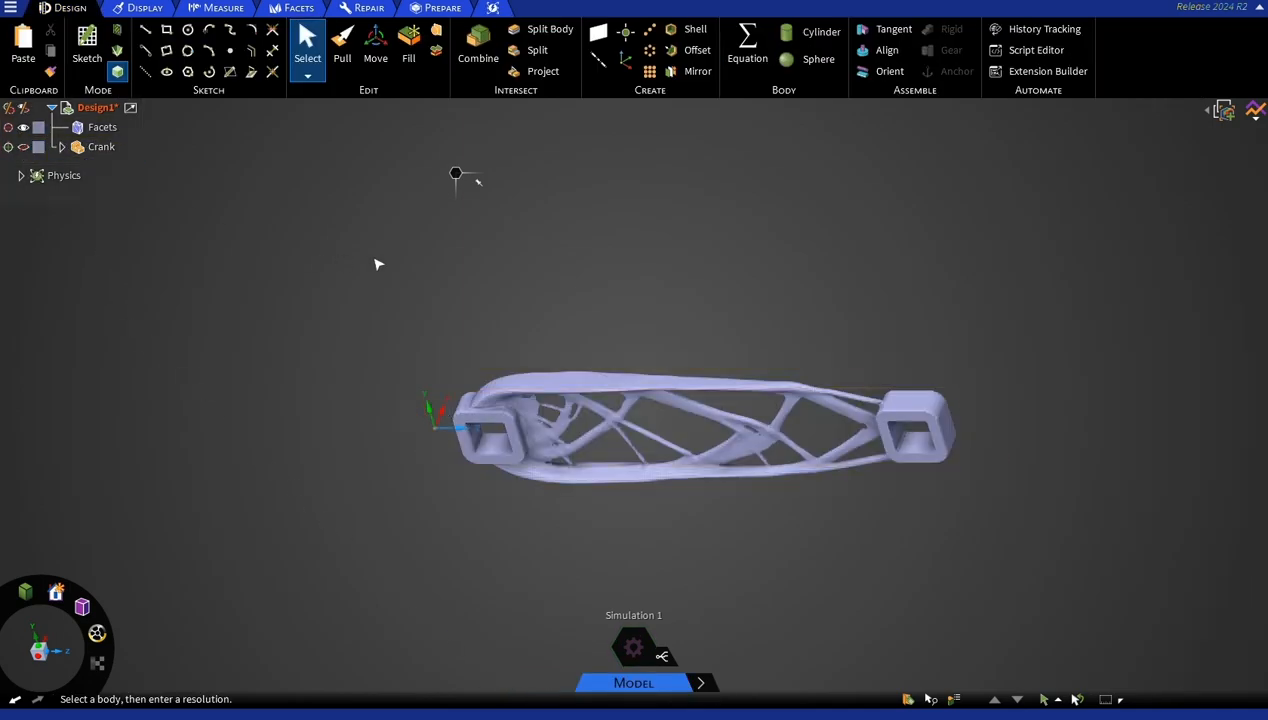
{"action": "middle_click_drag", "start_coordinate": [680, 278], "coordinate": [671, 243]}
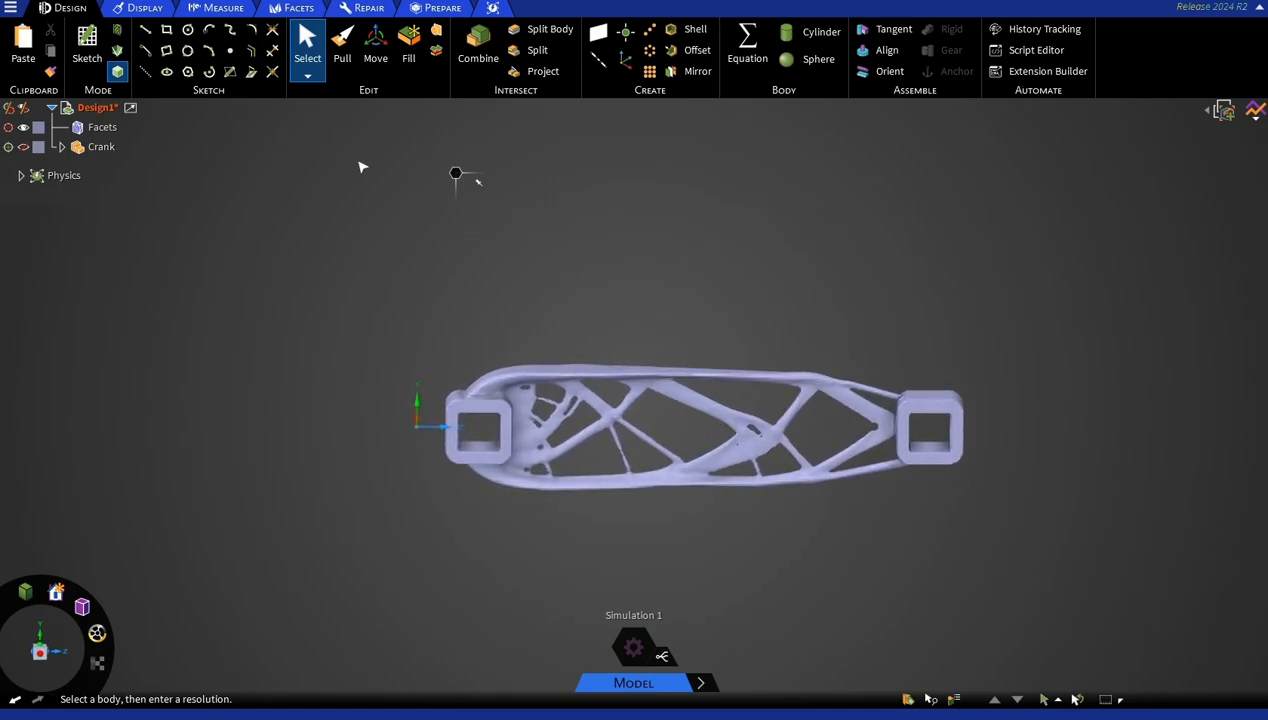
Review the facet tools and the Convert to Solid options for the Facets body, and close them without converting.
{"action": "left_click", "coordinate": [298, 8]}
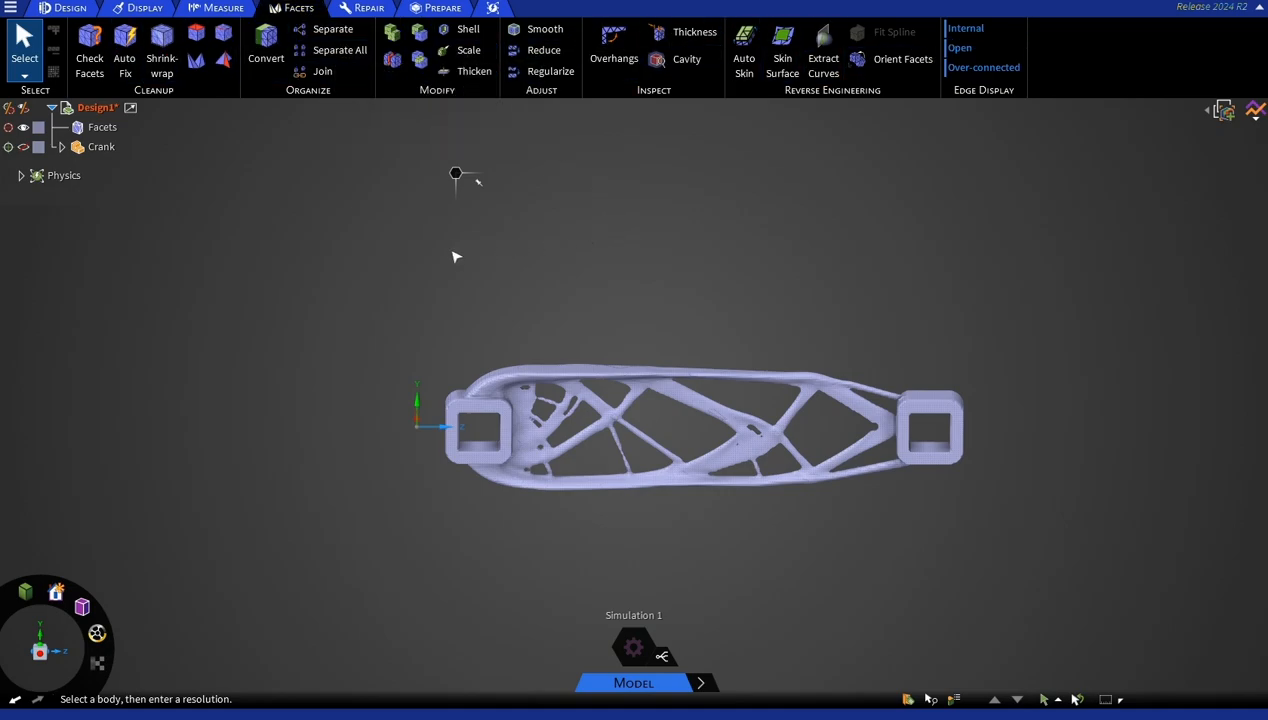
{"action": "middle_click_drag", "start_coordinate": [311, 265], "coordinate": [276, 302]}
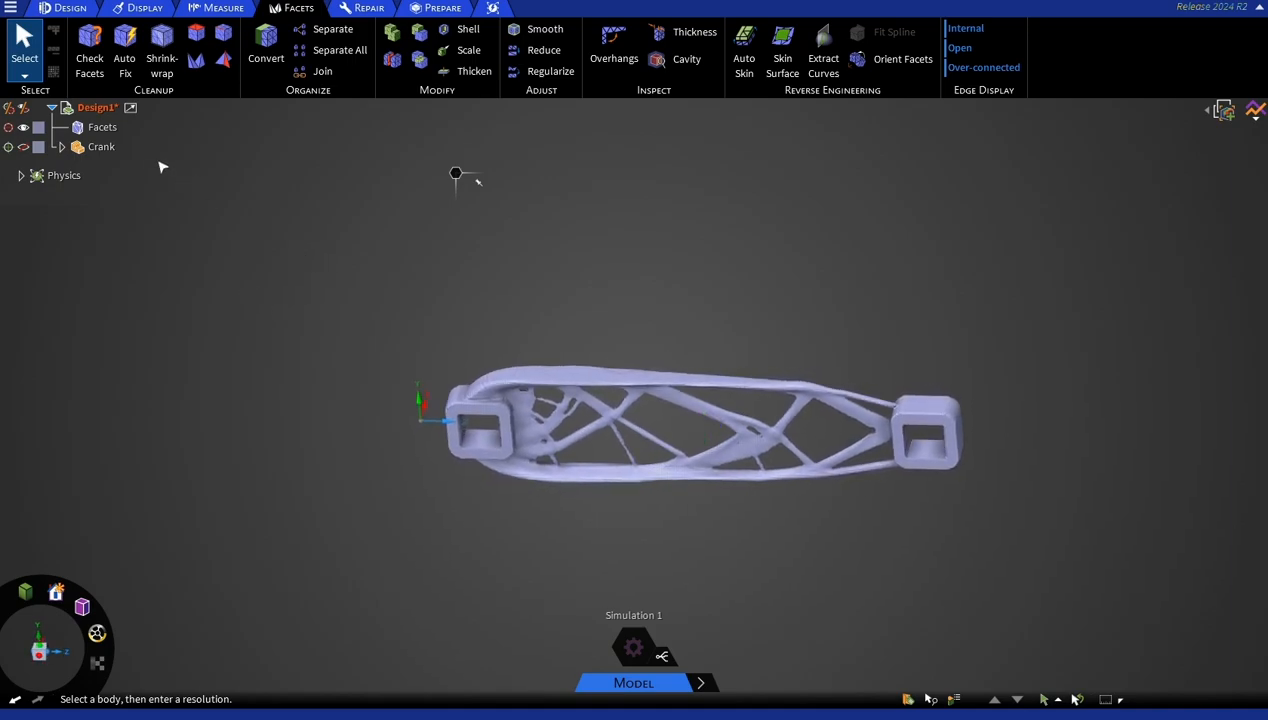
{"action": "left_click", "coordinate": [108, 129]}
{"action": "right_click", "coordinate": [110, 130]}
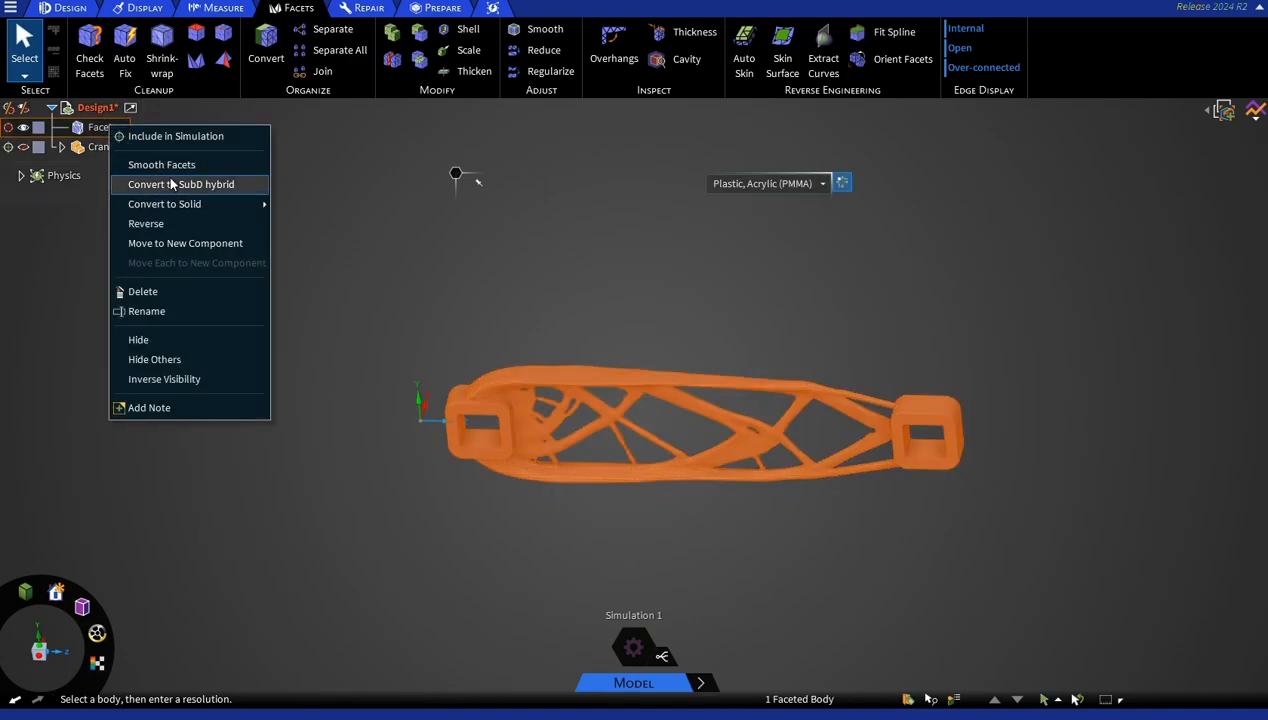
{"action": "mouse_move", "coordinate": [178, 205]}
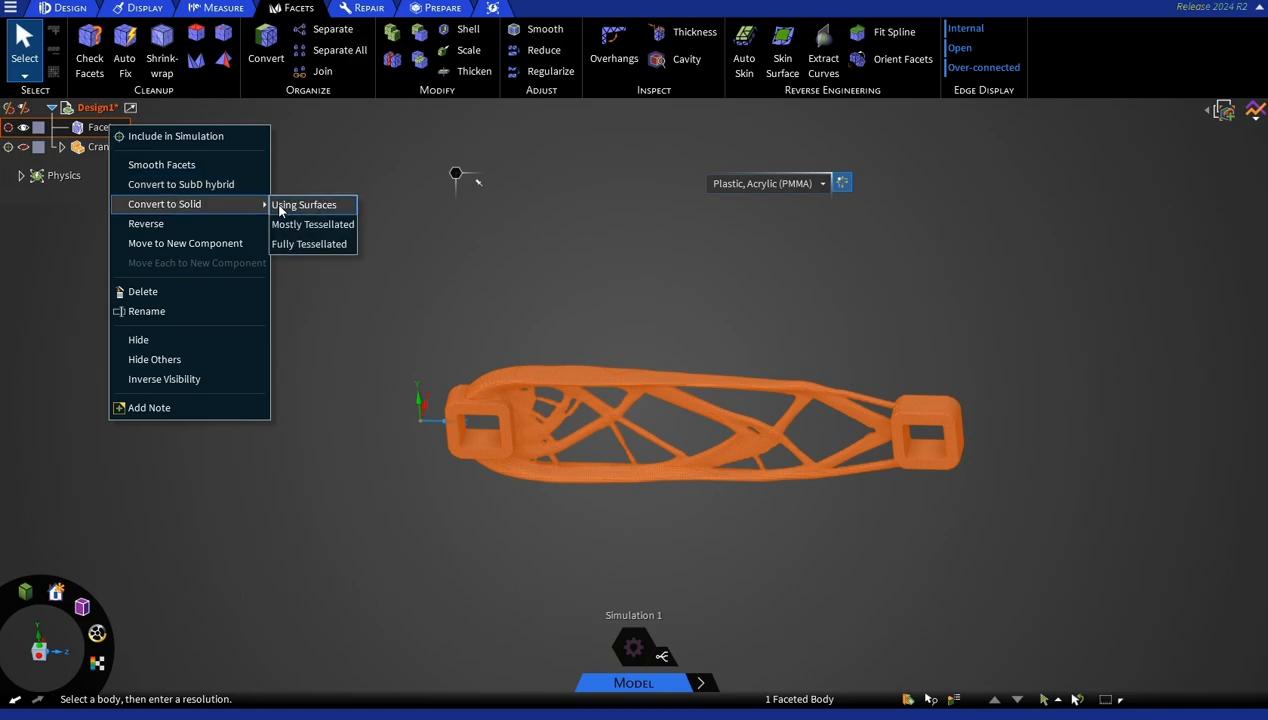
{"action": "left_click", "coordinate": [321, 305]}
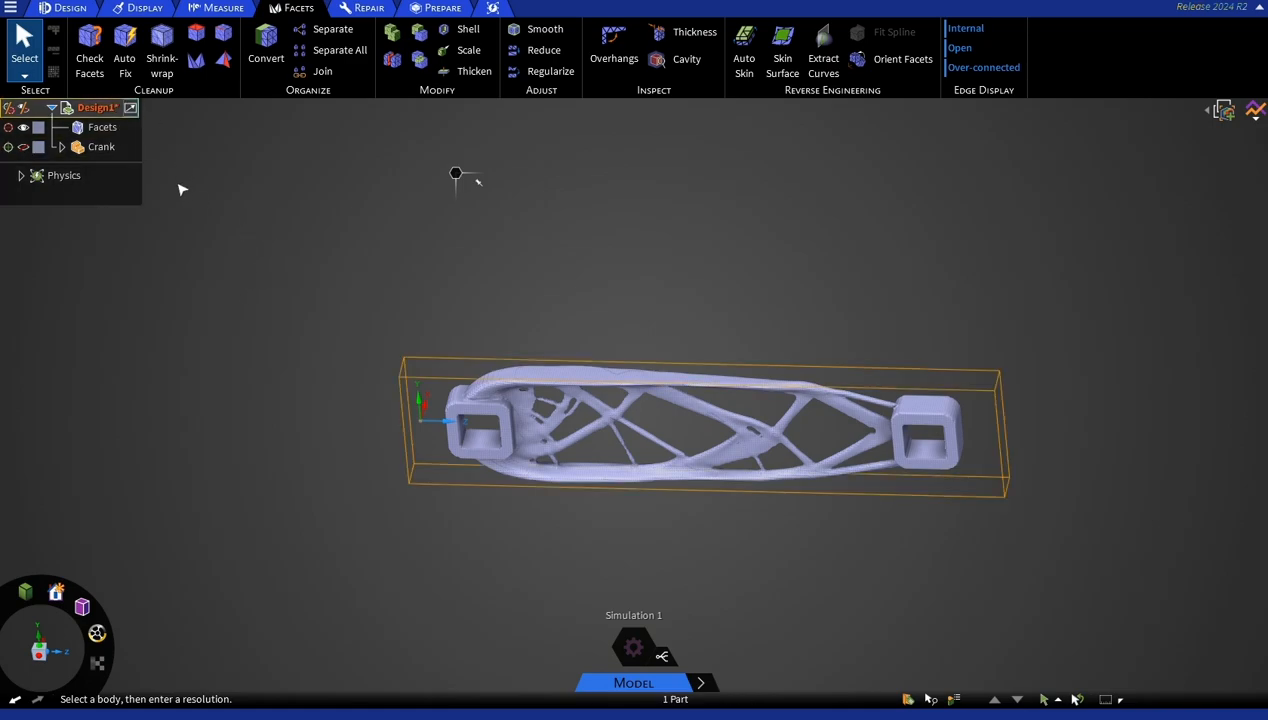
Hide the Facets body and show the Crank component.
{"action": "left_click", "coordinate": [55, 133]}
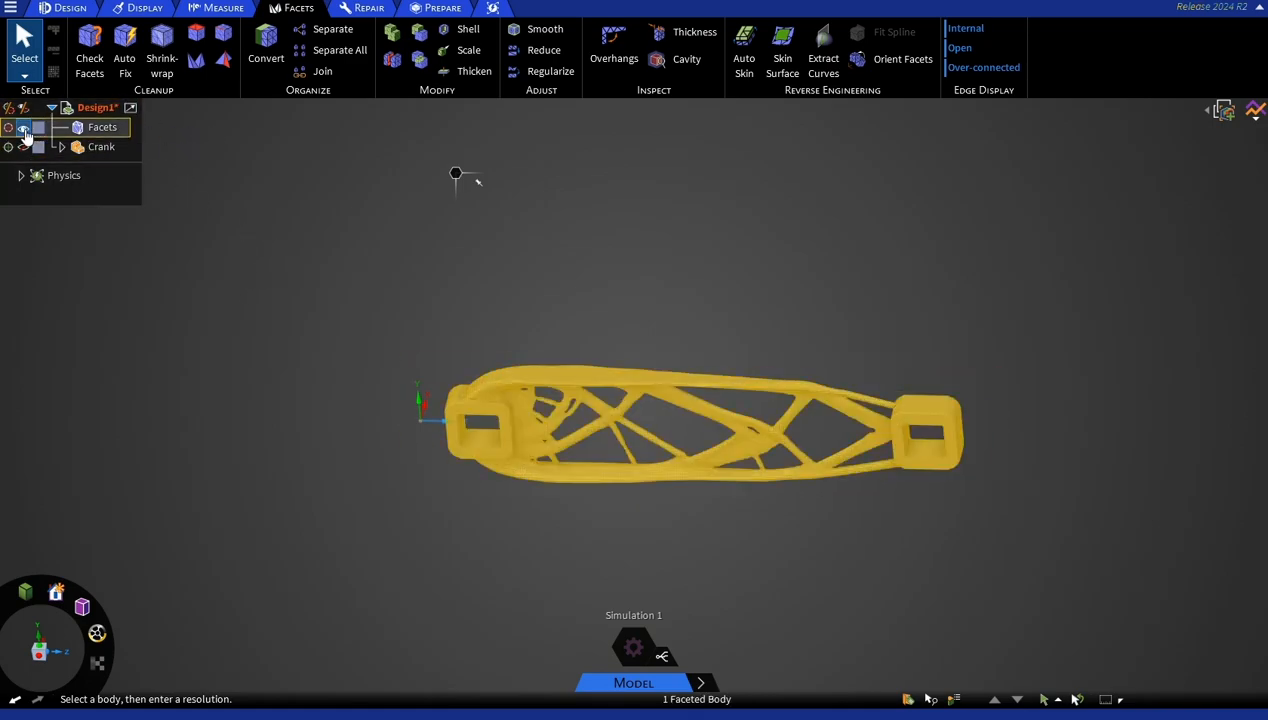
{"action": "left_click", "coordinate": [24, 128]}
{"action": "left_click", "coordinate": [25, 148]}
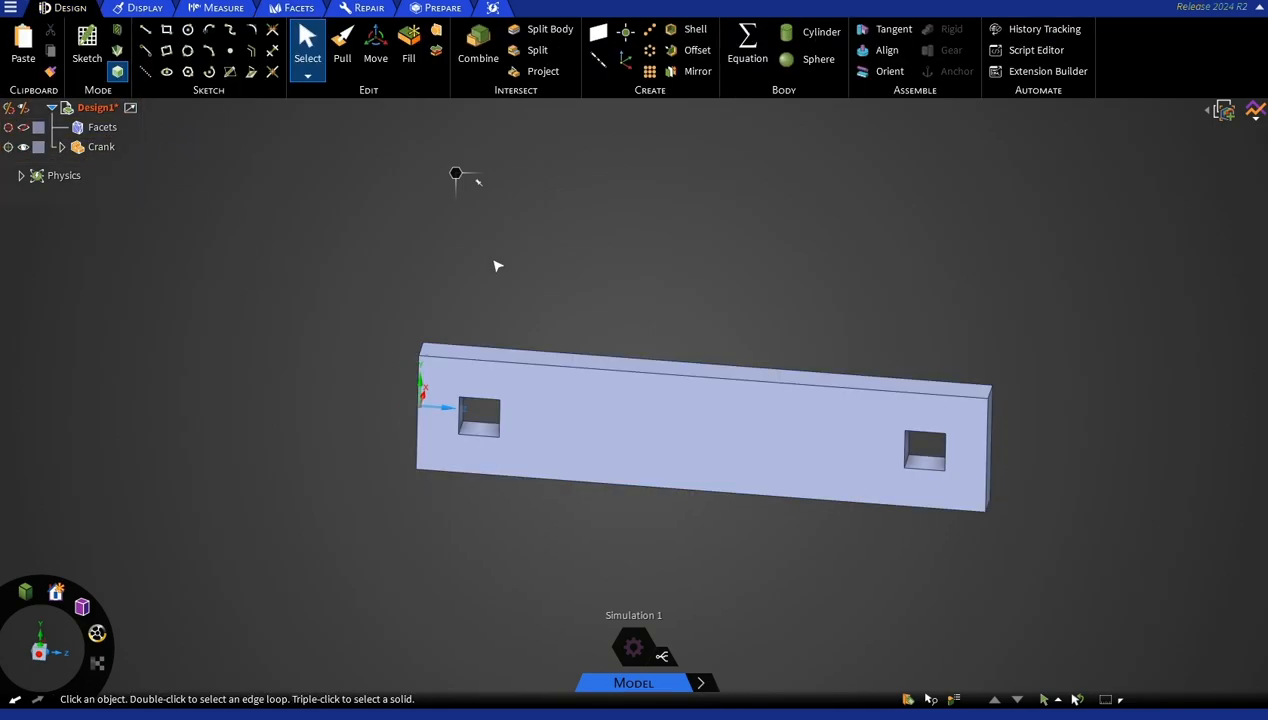
Create a plane midway between the crank block's two large opposite faces.
{"action": "mouse_move", "coordinate": [498, 266]}
{"action": "middle_mouse_down"}
{"action": "mouse_move", "coordinate": [702, 255]}
{"action": "mouse_move", "coordinate": [676, 277]}
{"action": "middle_mouse_up"}
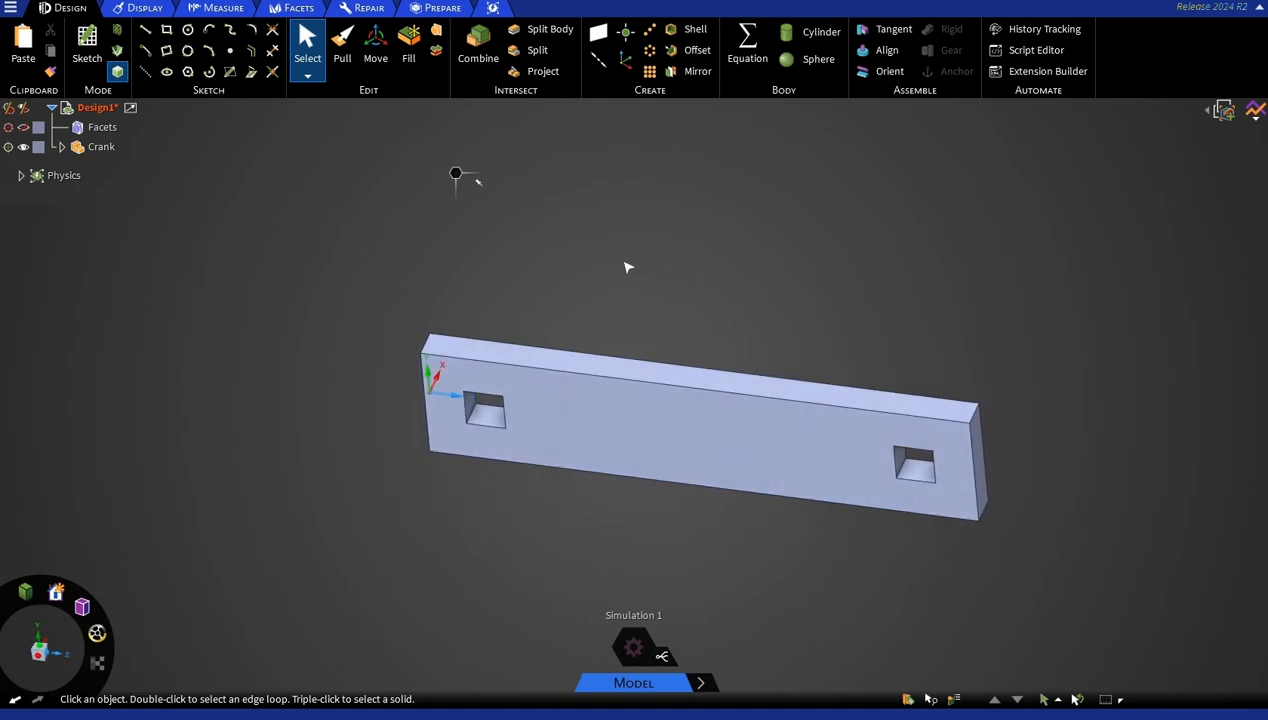
{"action": "left_click", "coordinate": [600, 430]}
{"action": "middle_click_drag", "start_coordinate": [719, 360], "coordinate": [678, 380]}
{"action": "left_click", "coordinate": [696, 390], "text": "ctrl"}
{"action": "middle_click_drag", "start_coordinate": [866, 458], "coordinate": [1013, 445]}
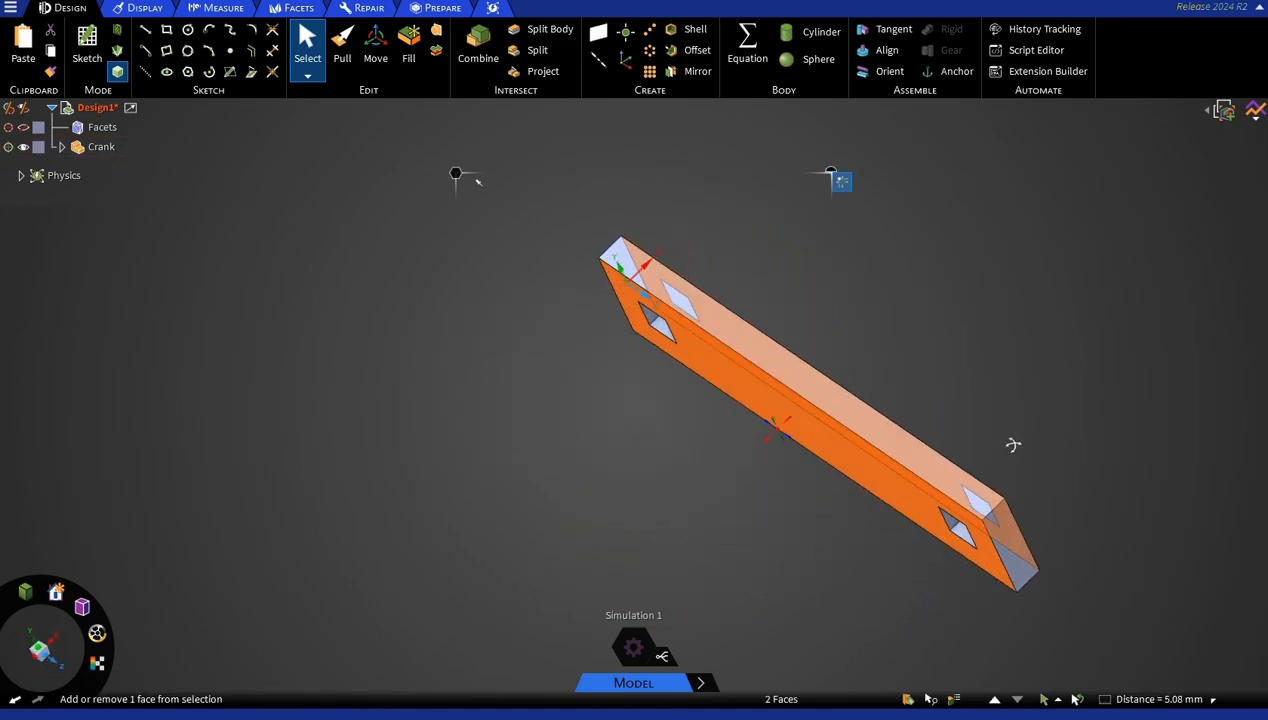
{"action": "left_click", "coordinate": [598, 33]}
{"action": "middle_click_drag", "start_coordinate": [553, 210], "coordinate": [592, 136]}
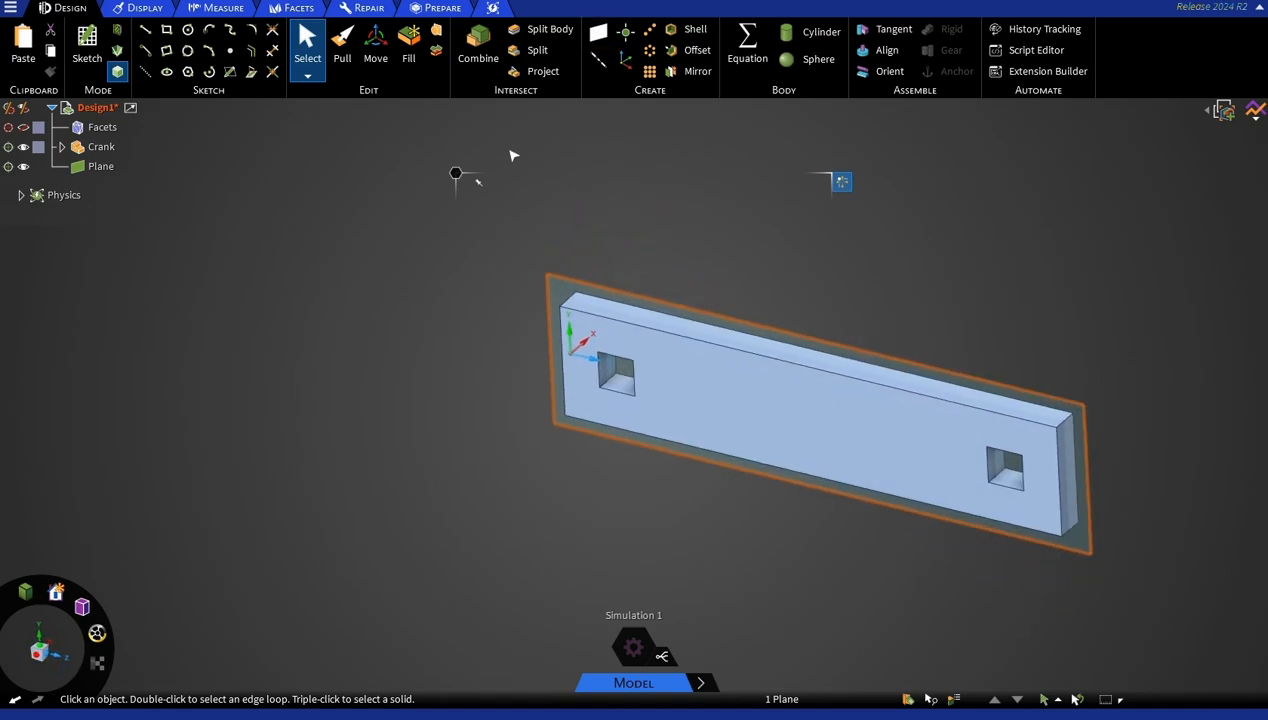
Show the Facets body in place of the Crank component and enter Section mode on the new mid-plane.
{"action": "left_click", "coordinate": [24, 128]}
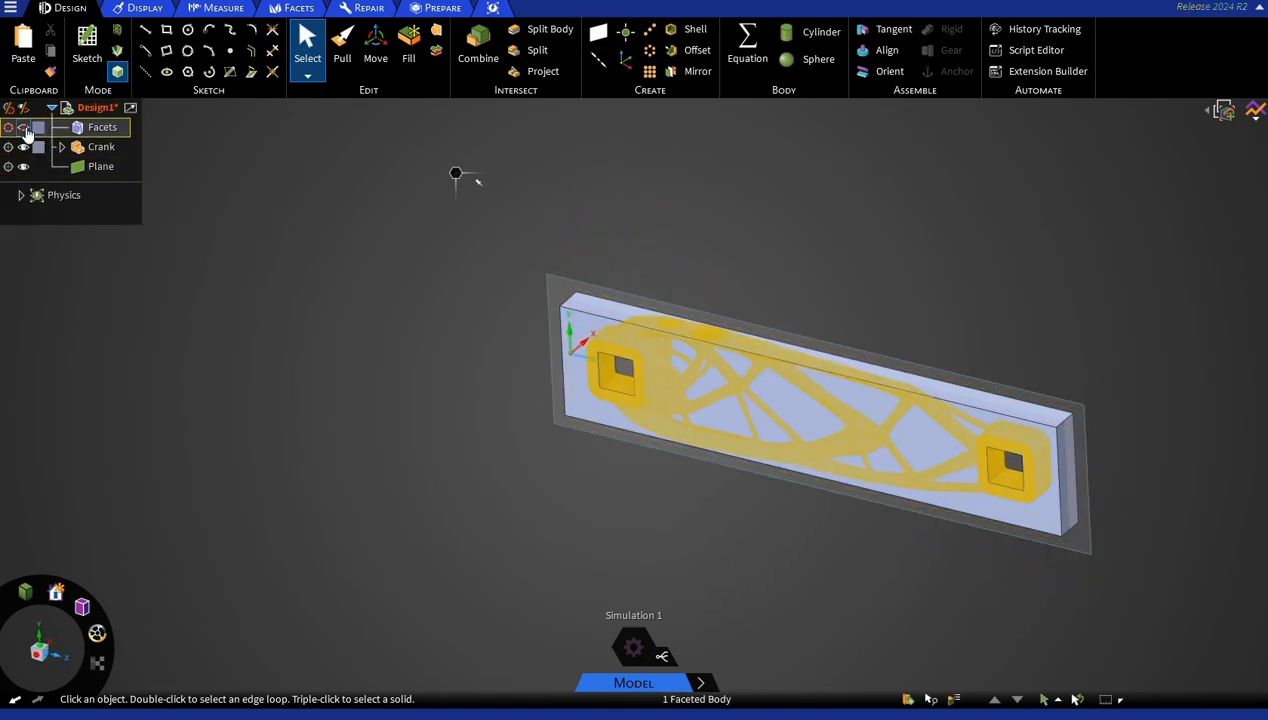
{"action": "left_click", "coordinate": [23, 147]}
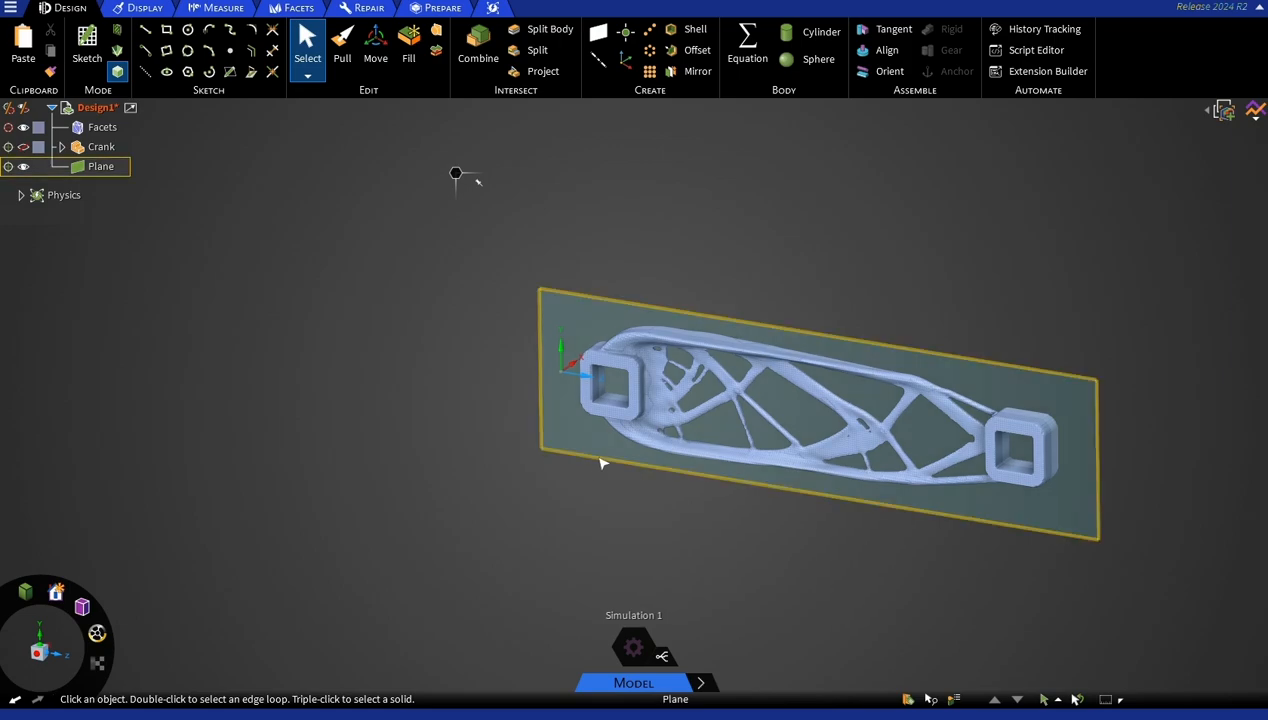
{"action": "left_click", "coordinate": [601, 463]}
{"action": "left_click", "coordinate": [117, 30]}
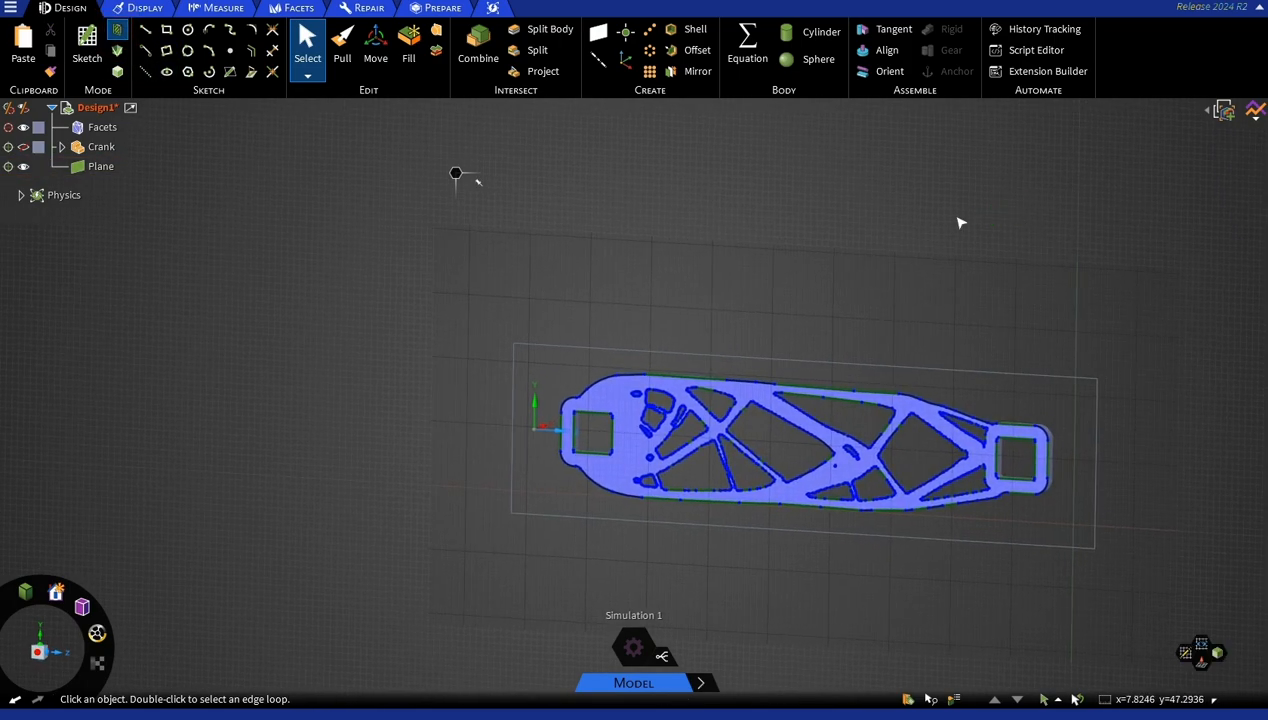
Select every section edge of the Facets body and use the Move tool to generate curves from them.
{"action": "left_click_drag", "start_coordinate": [464, 265], "coordinate": [1118, 657]}
{"action": "key", "text": "m"}
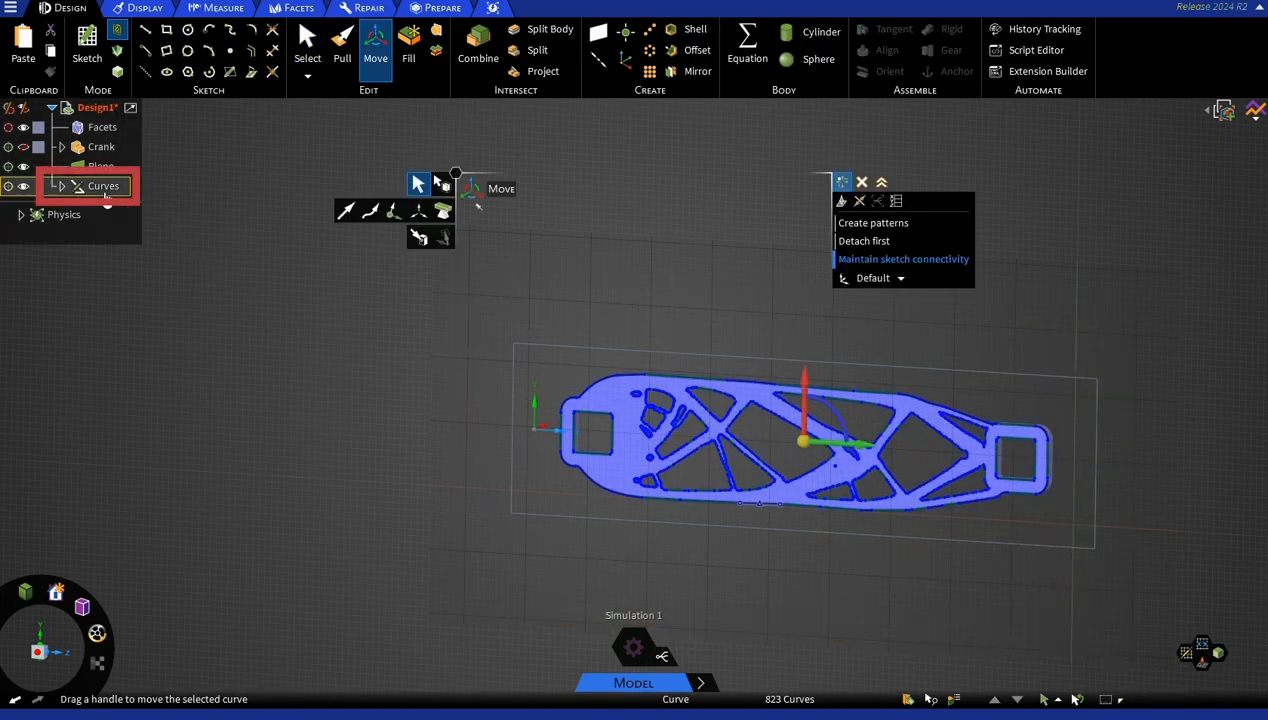
{"action": "middle_click_drag", "start_coordinate": [353, 404], "coordinate": [314, 405]}
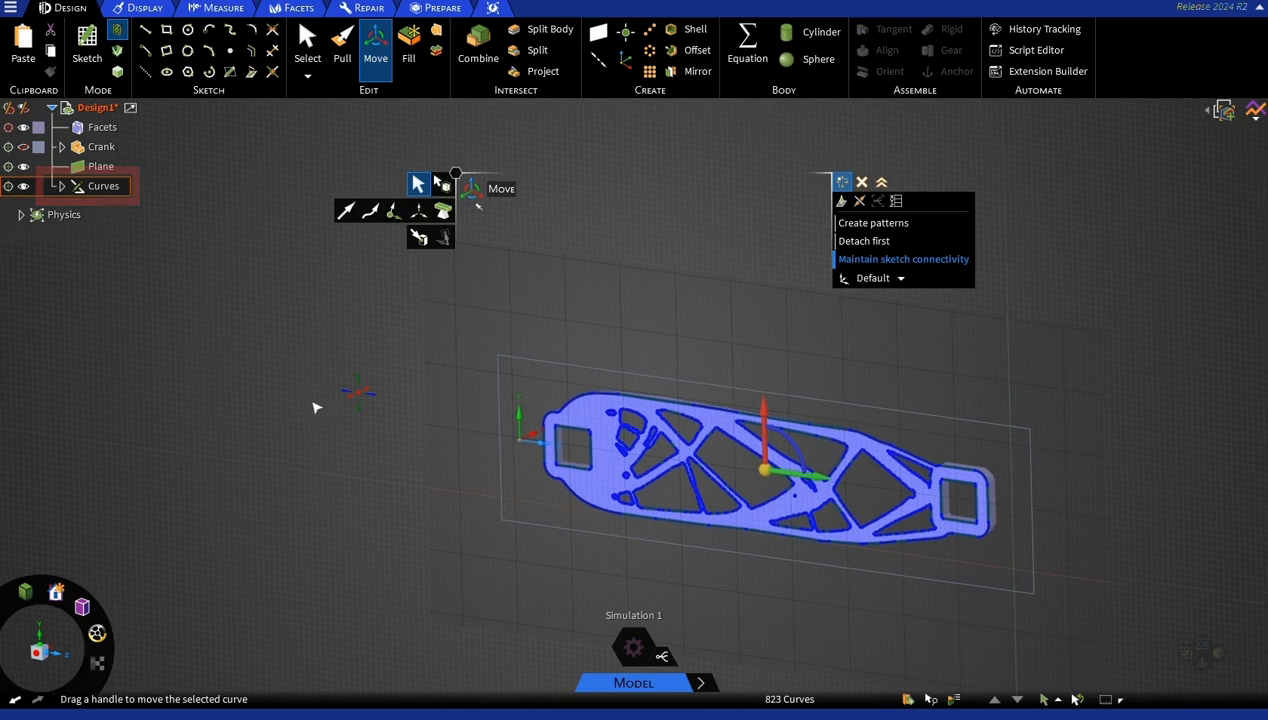
Hide the Plane and the Facets body, leaving only the Curves displayed.
{"action": "left_click", "coordinate": [24, 166]}
{"action": "left_click", "coordinate": [1075, 405]}
{"action": "middle_click_drag", "start_coordinate": [982, 396], "coordinate": [1036, 368]}
{"action": "mouse_move", "coordinate": [587, 318]}
{"action": "middle_mouse_down"}
{"action": "mouse_move", "coordinate": [603, 348]}
{"action": "mouse_move", "coordinate": [603, 333]}
{"action": "middle_mouse_up"}
Delete the tiny isolated triangular loop between the large middle opening and the two small openings along the lower edge.
{"action": "scroll", "coordinate": [686, 492], "scroll_direction": "up", "scroll_amount": 2}
{"action": "scroll", "coordinate": [688, 494], "scroll_direction": "up", "scroll_amount": 3}
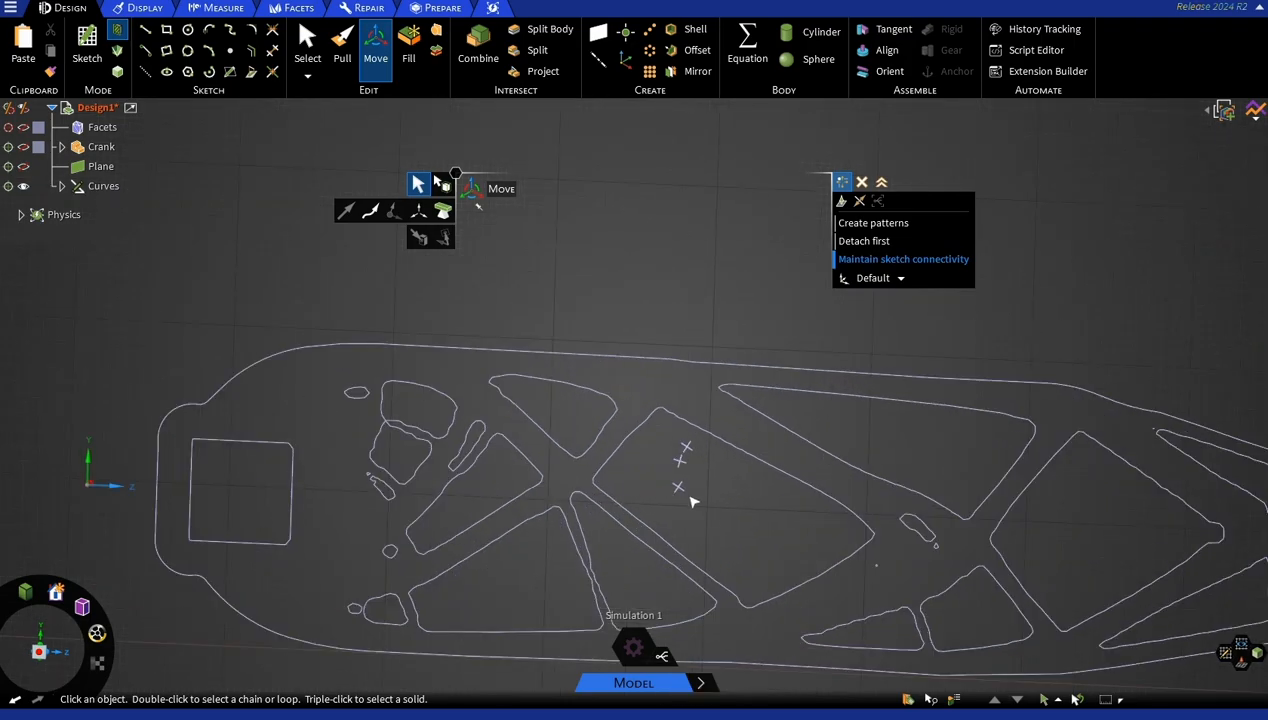
{"action": "scroll", "coordinate": [808, 572], "scroll_direction": "up", "scroll_amount": 1}
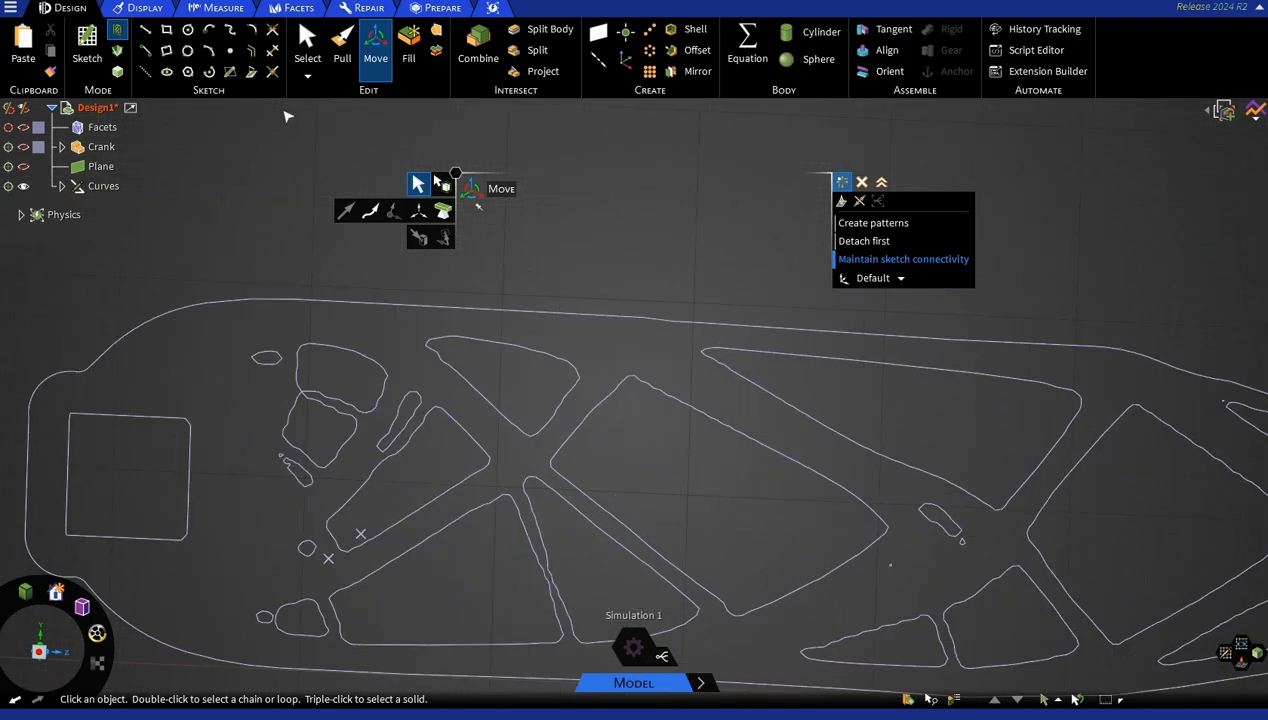
{"action": "left_click", "coordinate": [307, 45]}
{"action": "scroll", "coordinate": [738, 557], "scroll_direction": "up", "scroll_amount": 2}
{"action": "middle_click_drag", "start_coordinate": [743, 546], "coordinate": [765, 479], "text": "shift"}
{"action": "double_click", "coordinate": [739, 497]}
{"action": "scroll", "coordinate": [742, 503], "scroll_direction": "up", "scroll_amount": 4}
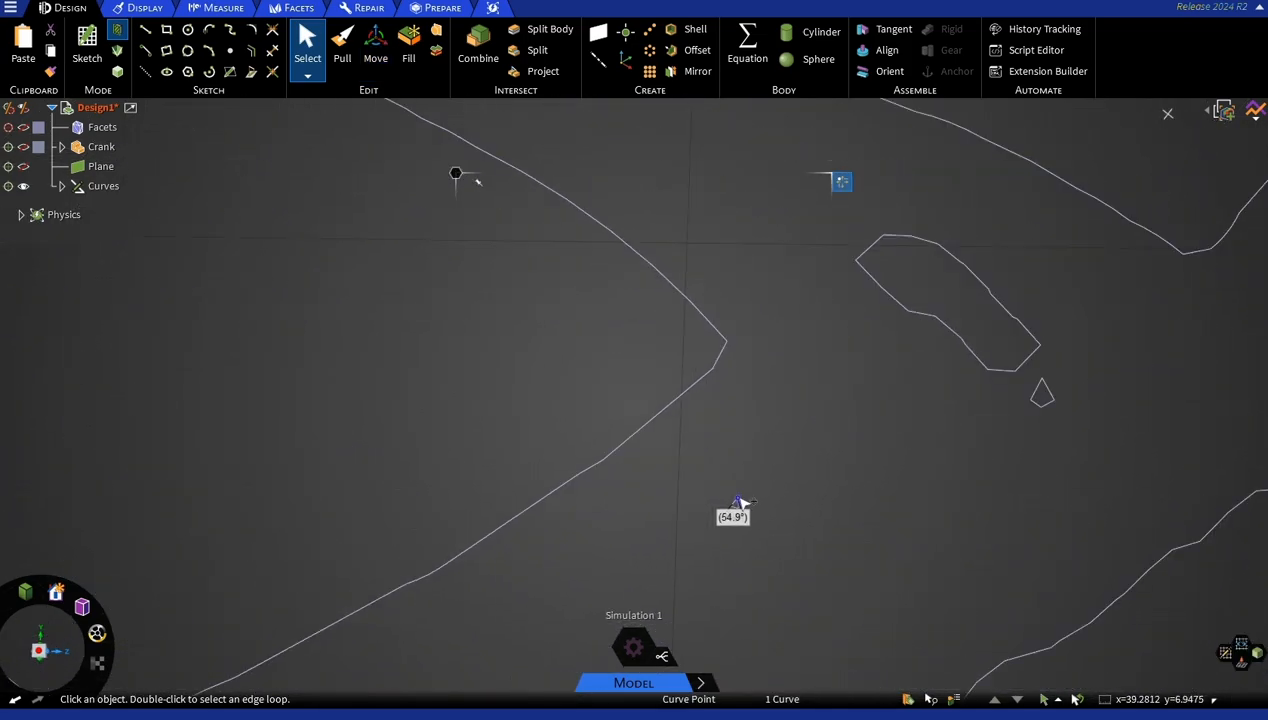
{"action": "double_click", "coordinate": [721, 498]}
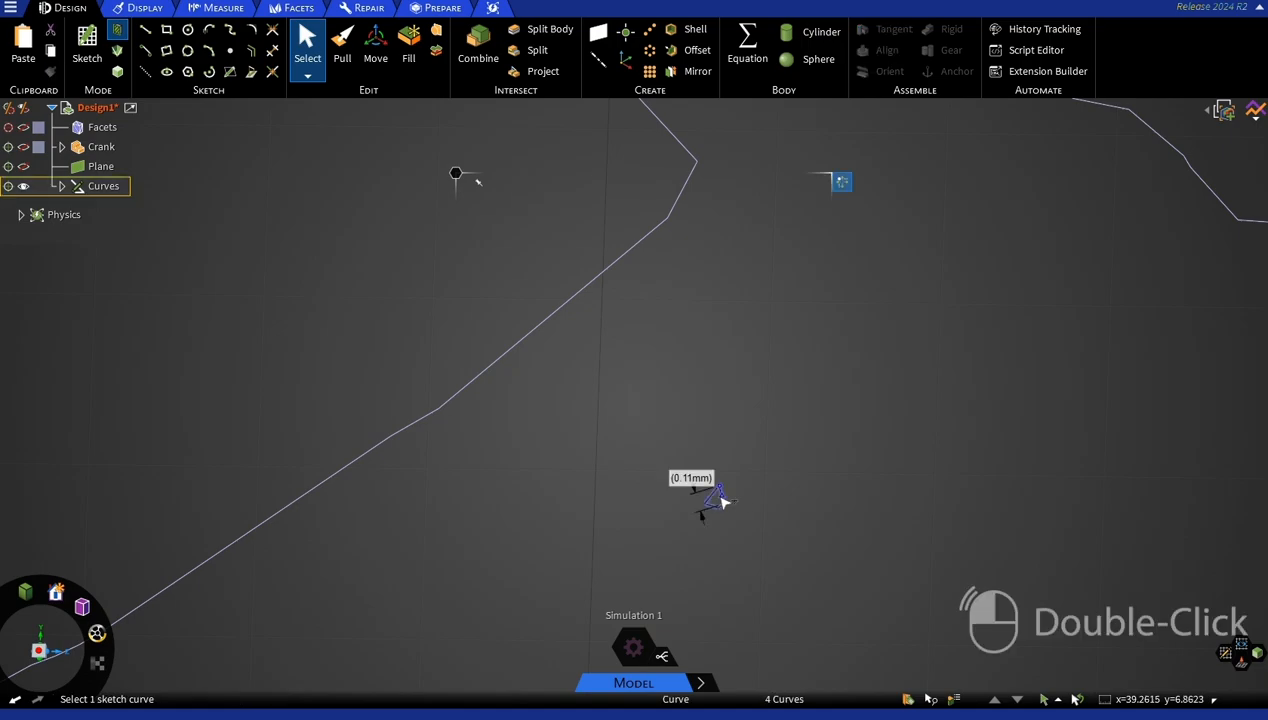
{"action": "right_click", "coordinate": [722, 500]}
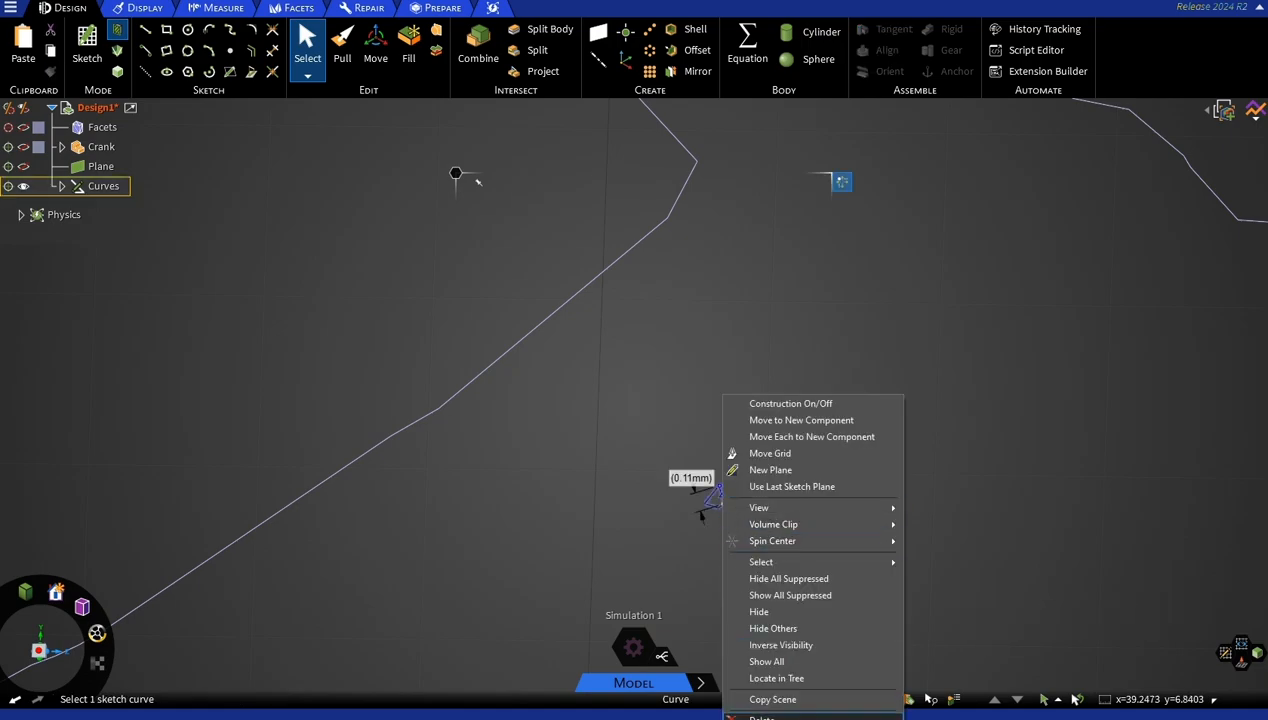
{"action": "left_click", "coordinate": [761, 716]}
{"action": "scroll", "coordinate": [767, 515], "scroll_direction": "down", "scroll_amount": 6}
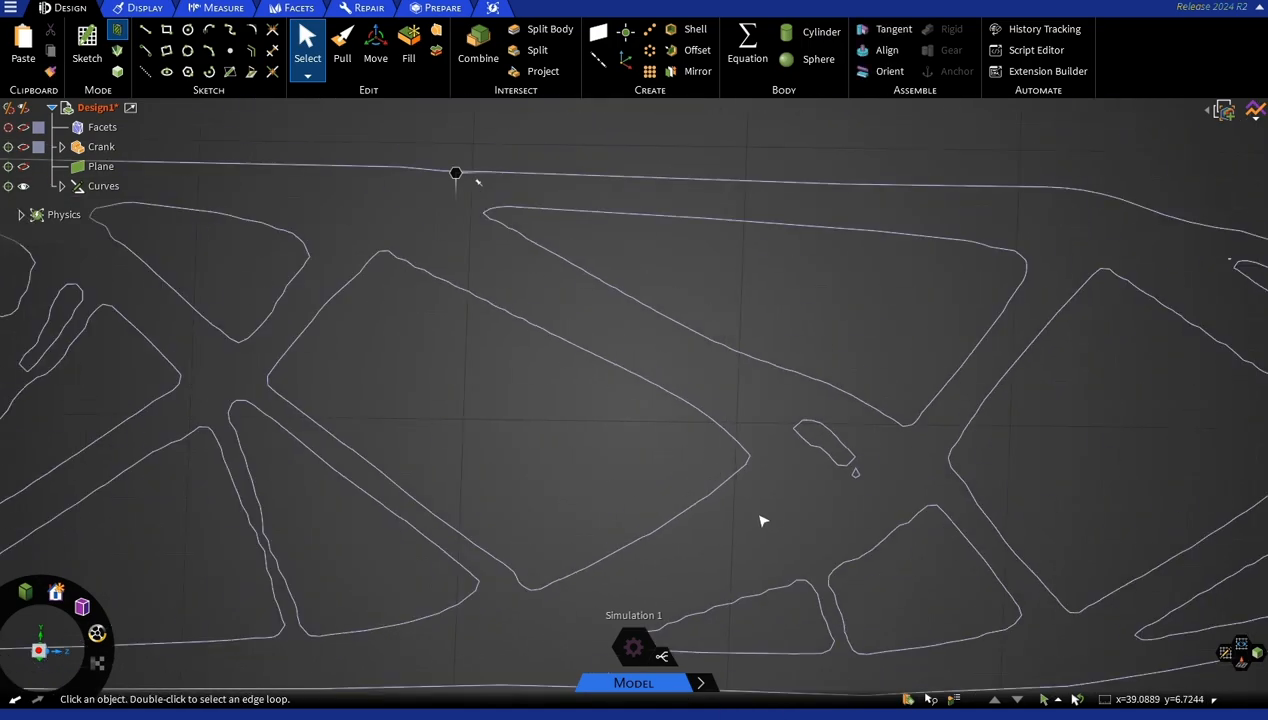
Delete the tiny closed loop just above the small elongated hole near the square hole at the origin end.
{"action": "scroll", "coordinate": [745, 529], "scroll_direction": "down", "scroll_amount": 3}
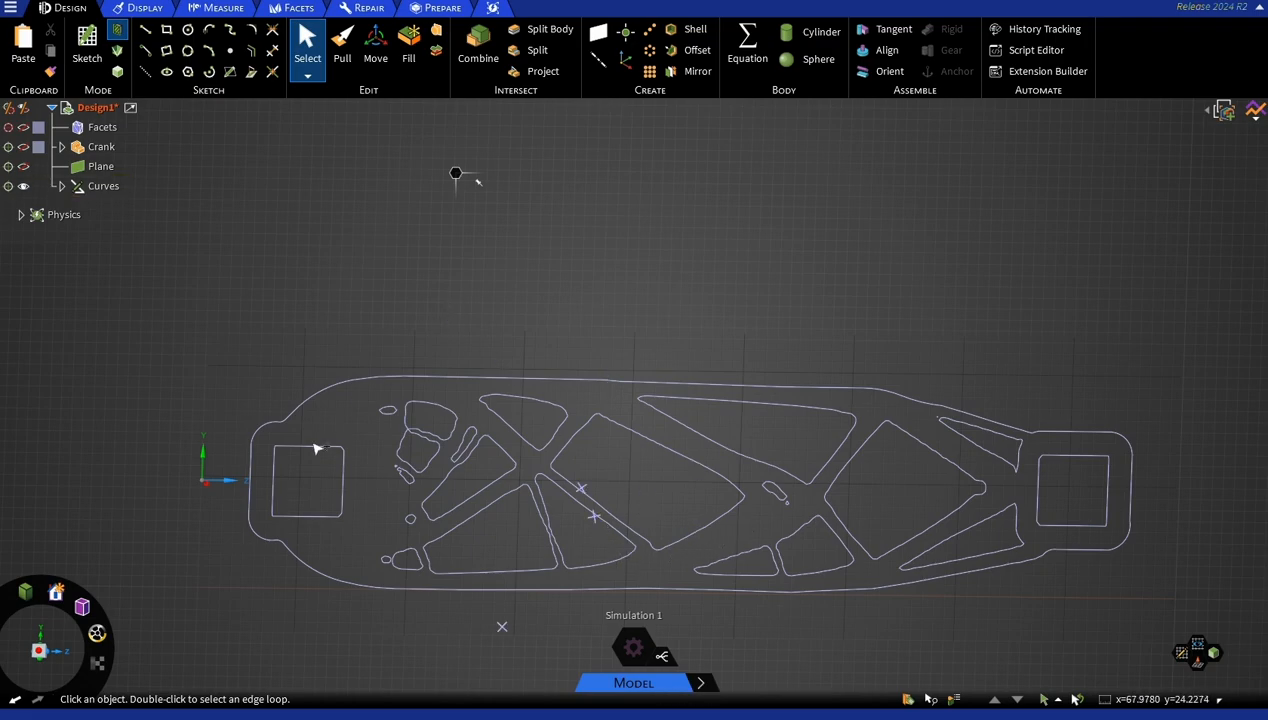
{"action": "scroll", "coordinate": [355, 466], "scroll_direction": "up", "scroll_amount": 6}
{"action": "scroll", "coordinate": [623, 521], "scroll_direction": "up", "scroll_amount": 6}
{"action": "double_click", "coordinate": [889, 507]}
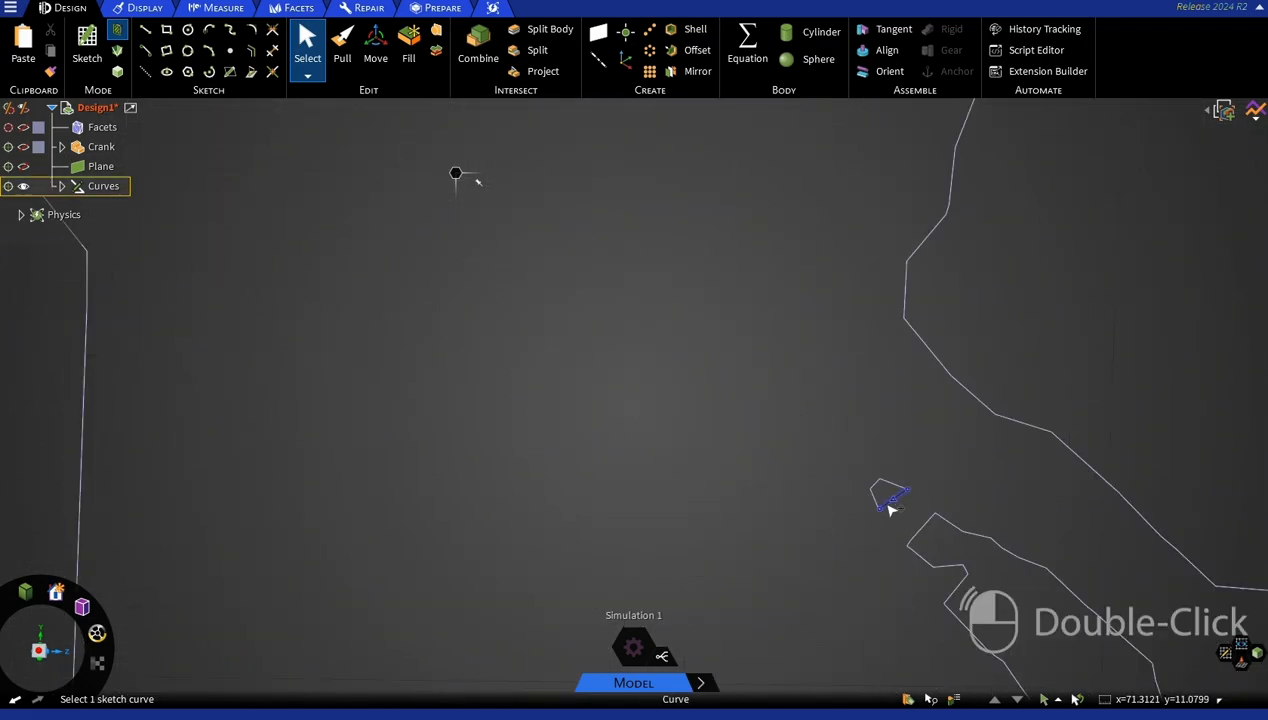
{"action": "right_click", "coordinate": [889, 508]}
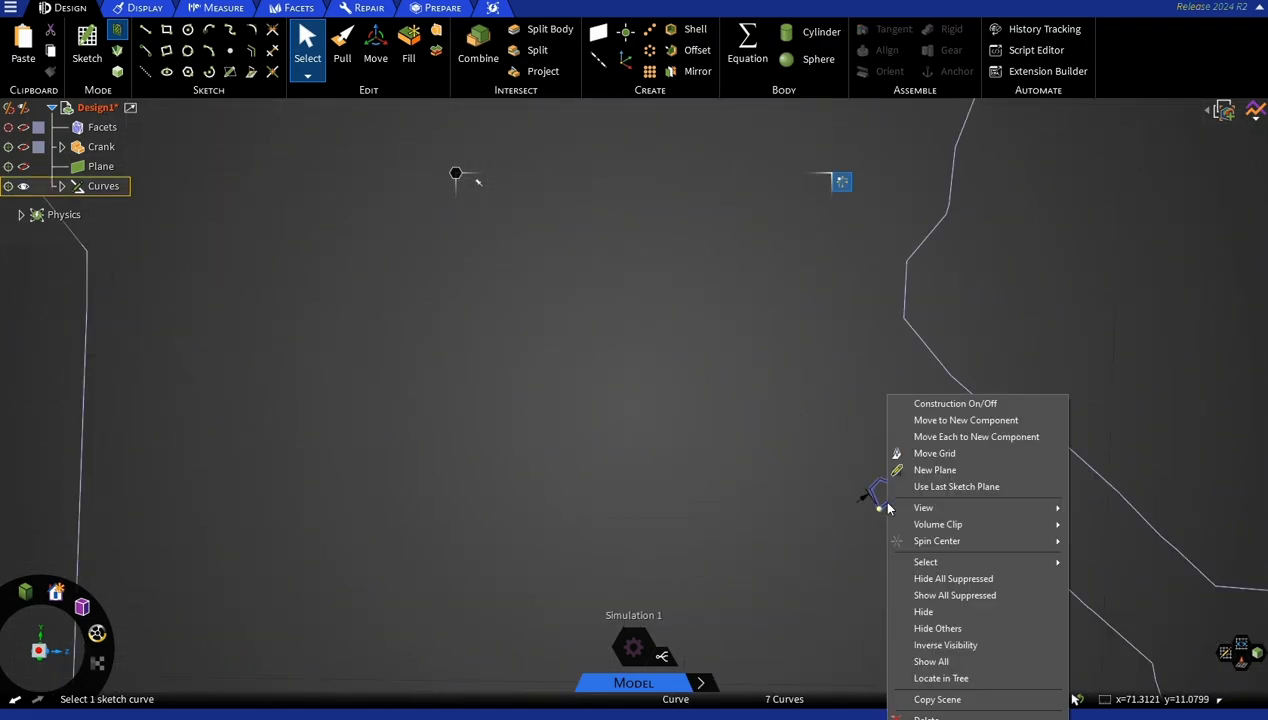
{"action": "left_click", "coordinate": [940, 707]}
{"action": "scroll", "coordinate": [824, 532], "scroll_direction": "down", "scroll_amount": 10}
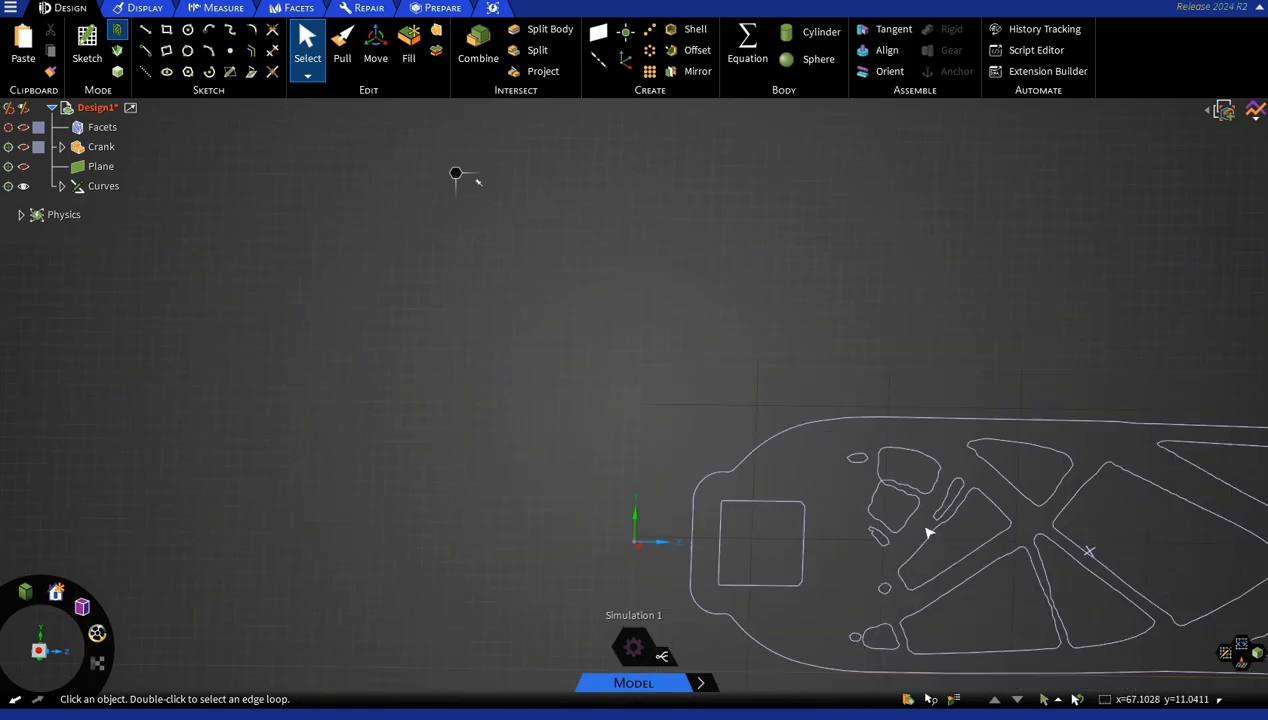
Check the curves for gaps with a 0.1 mm maximum distance and for duplicate curves.
{"action": "middle_click_drag", "start_coordinate": [965, 382], "coordinate": [394, 325], "text": "ctrl"}
{"action": "left_click", "coordinate": [370, 8]}
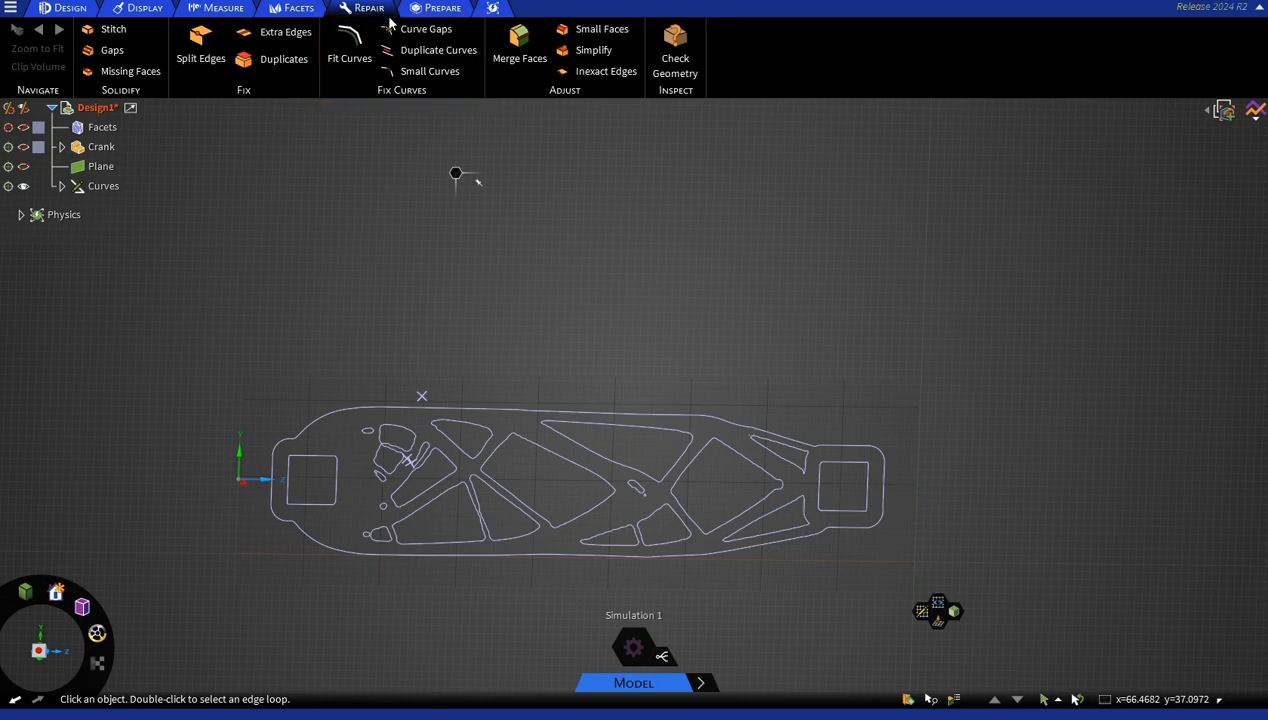
{"action": "left_click", "coordinate": [424, 34]}
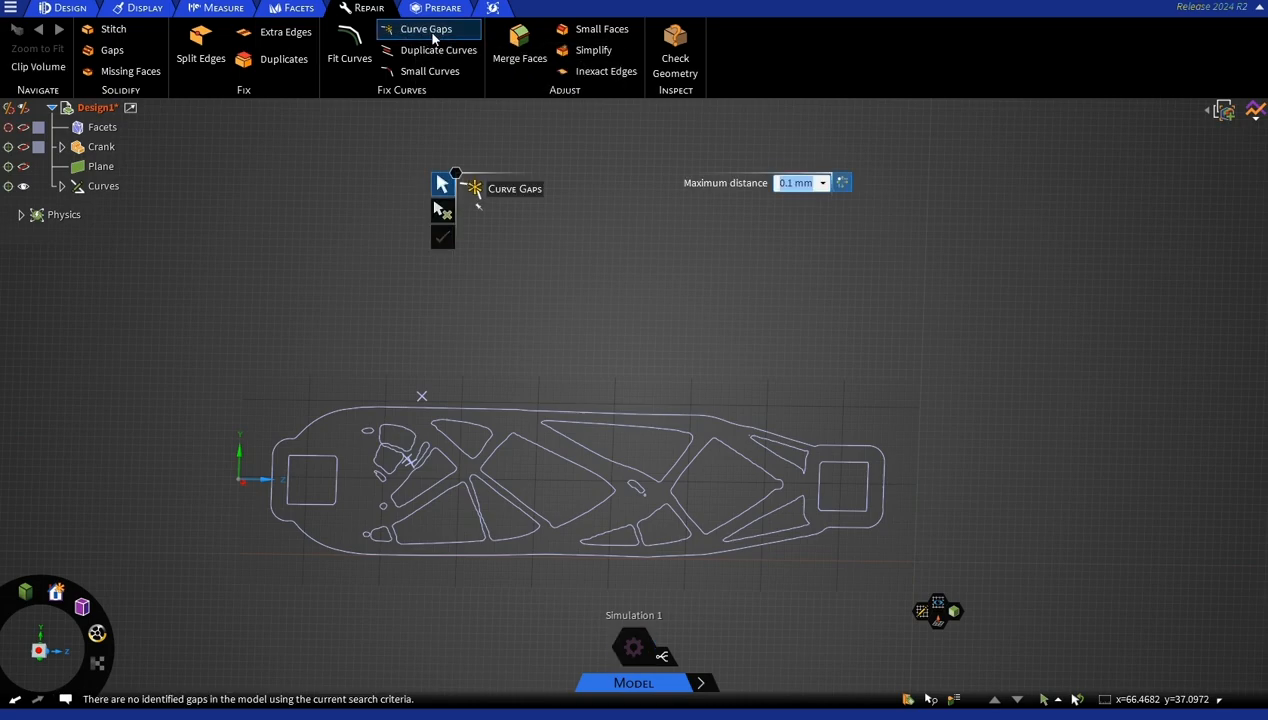
{"action": "left_click", "coordinate": [428, 51]}
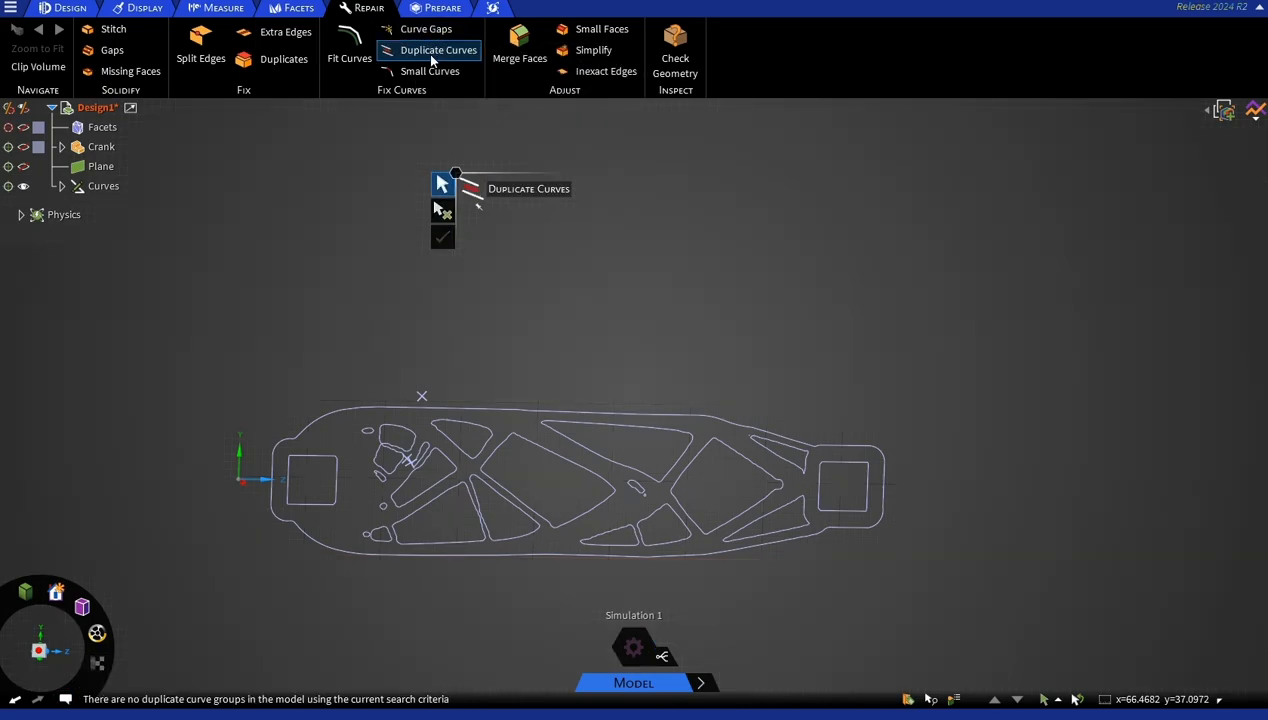
Find small curves with a maximum length of 0.1 mm and repair all of them.
{"action": "left_click", "coordinate": [428, 71]}
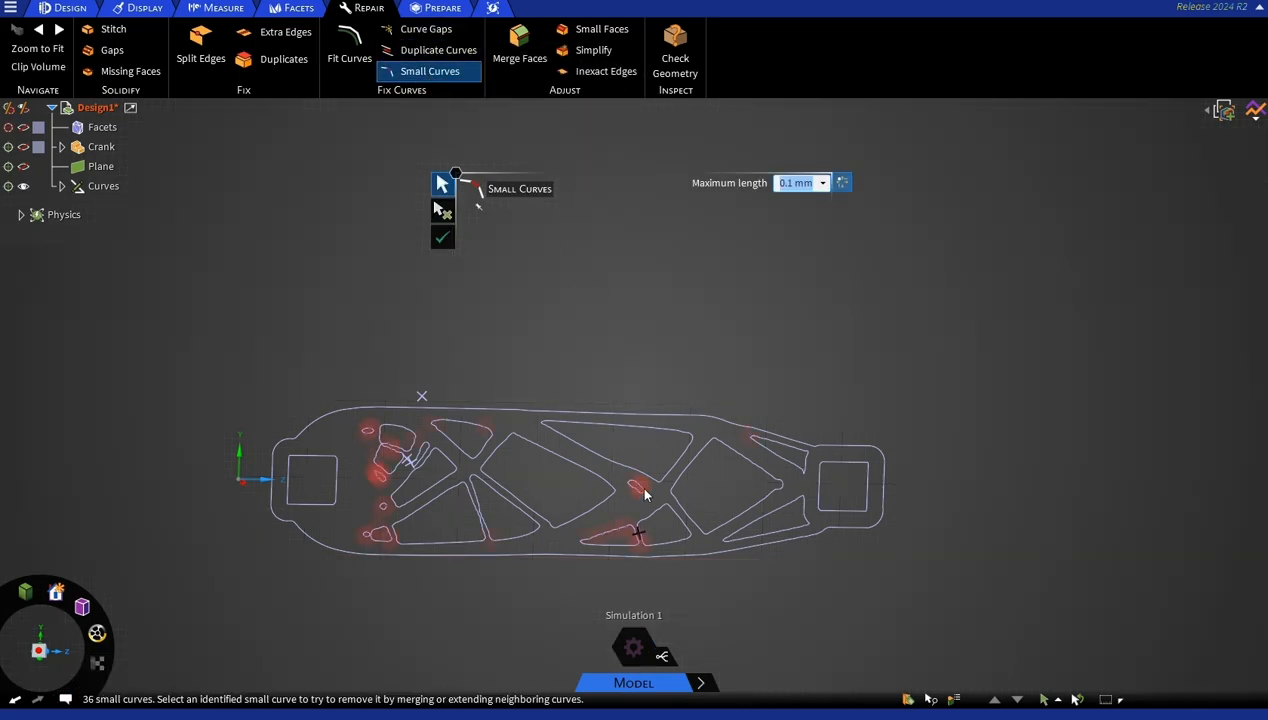
{"action": "scroll", "coordinate": [640, 505], "scroll_direction": "up", "scroll_amount": 5}
{"action": "scroll", "coordinate": [630, 520], "scroll_direction": "up", "scroll_amount": 5}
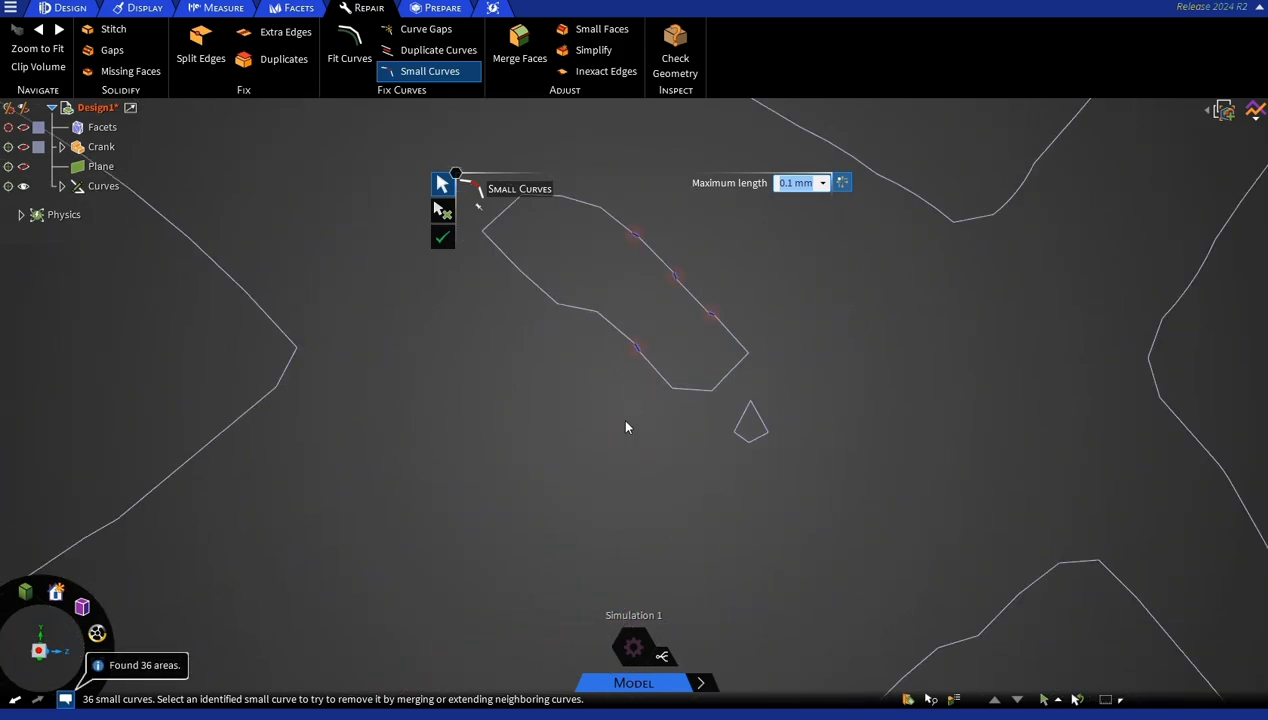
{"action": "left_click", "coordinate": [711, 316]}
{"action": "left_click", "coordinate": [637, 238]}
{"action": "scroll", "coordinate": [500, 370], "scroll_direction": "down", "scroll_amount": 6}
{"action": "left_click", "coordinate": [442, 237]}
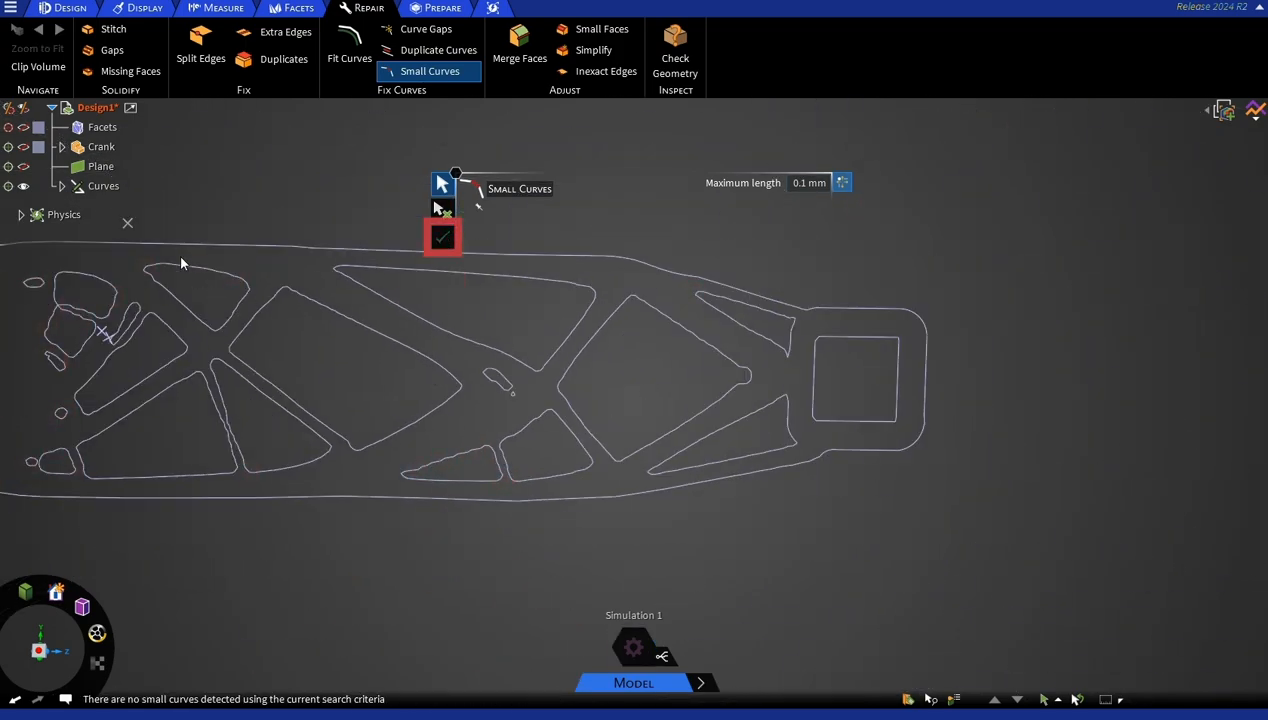
Move the corner point of the lower of the two touching loops about 0.23 mm away from the upper loop to separate them.
{"action": "scroll", "coordinate": [20, 335], "scroll_direction": "up", "scroll_amount": 5}
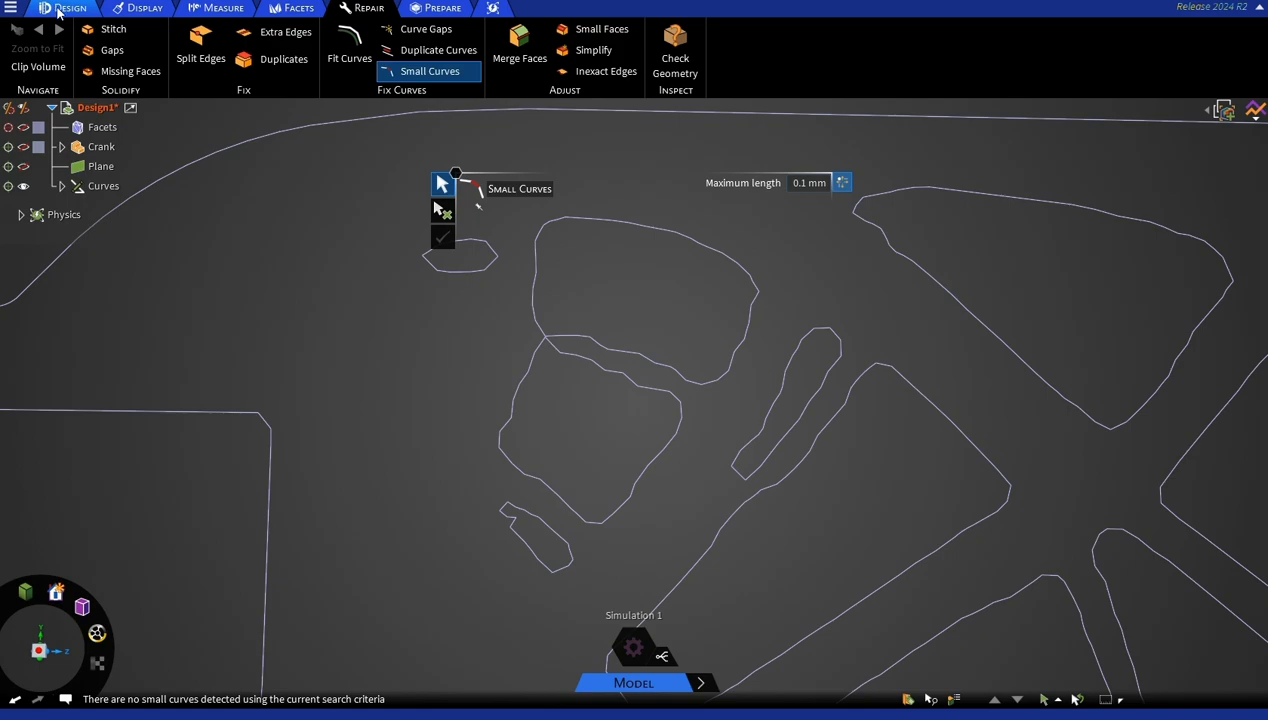
{"action": "left_click", "coordinate": [65, 7]}
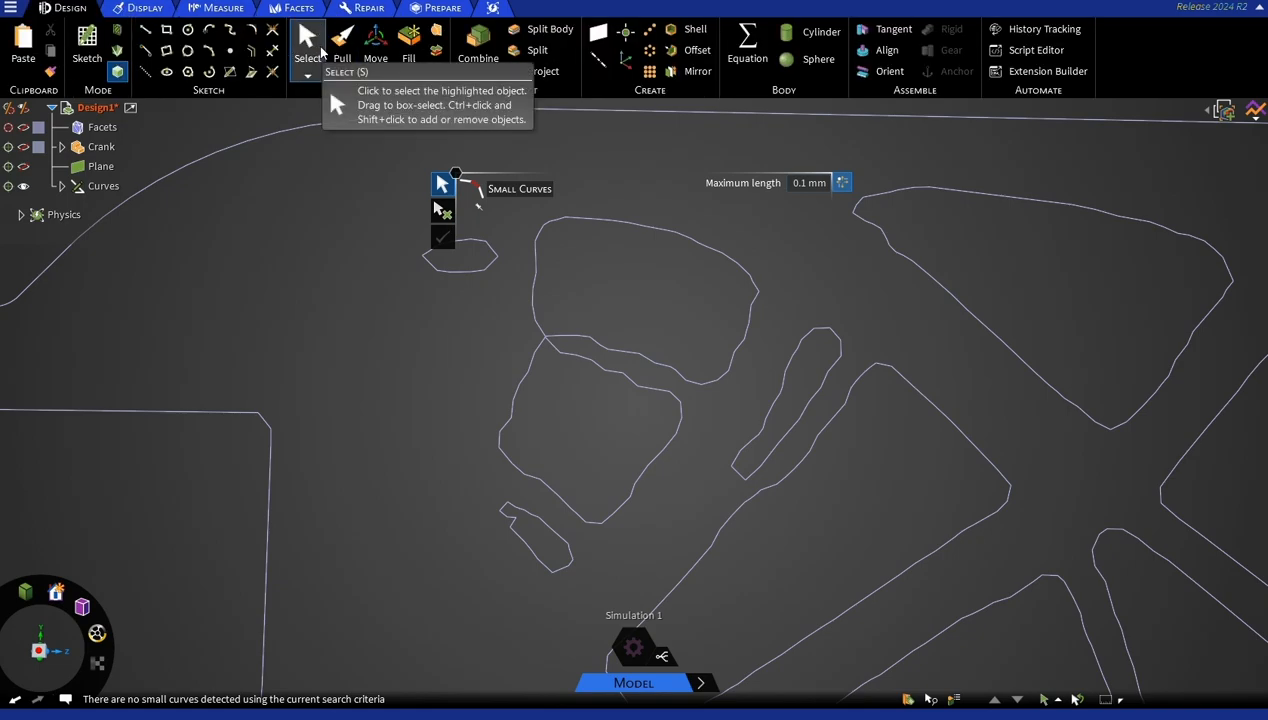
{"action": "left_click", "coordinate": [333, 48]}
{"action": "scroll", "coordinate": [560, 330], "scroll_direction": "up", "scroll_amount": 6}
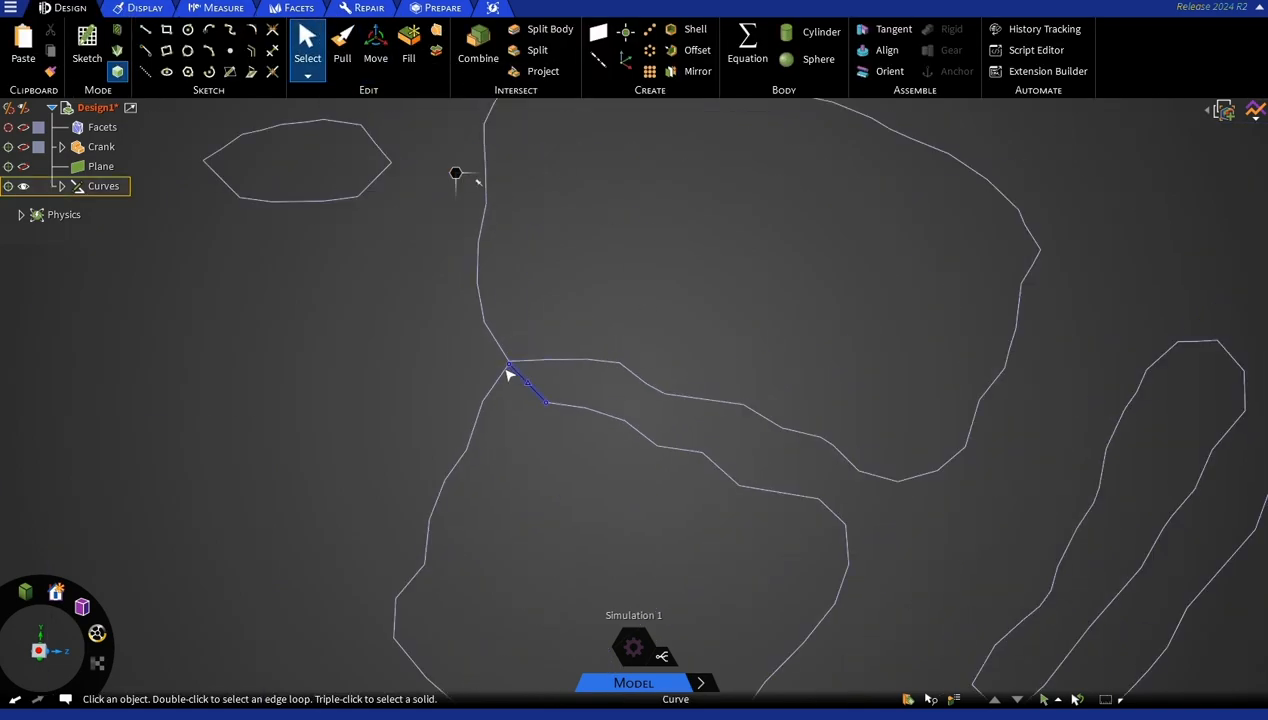
{"action": "left_click", "coordinate": [509, 368]}
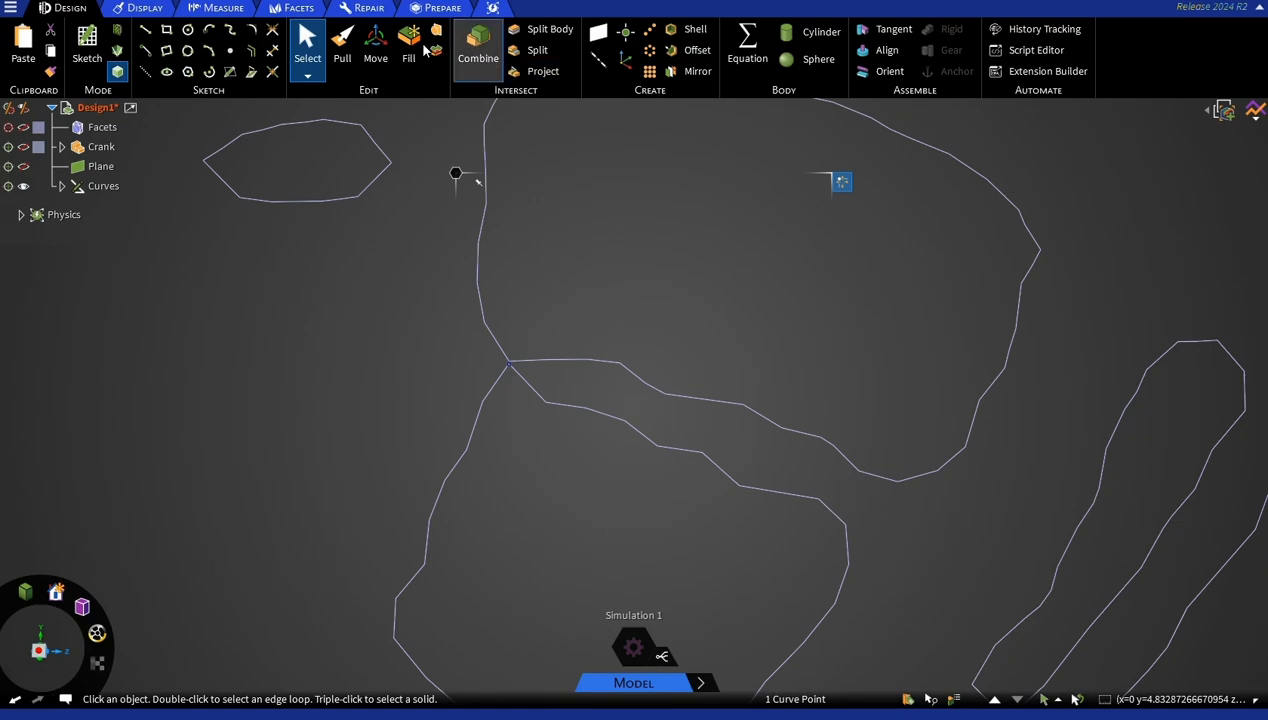
{"action": "left_click", "coordinate": [375, 45]}
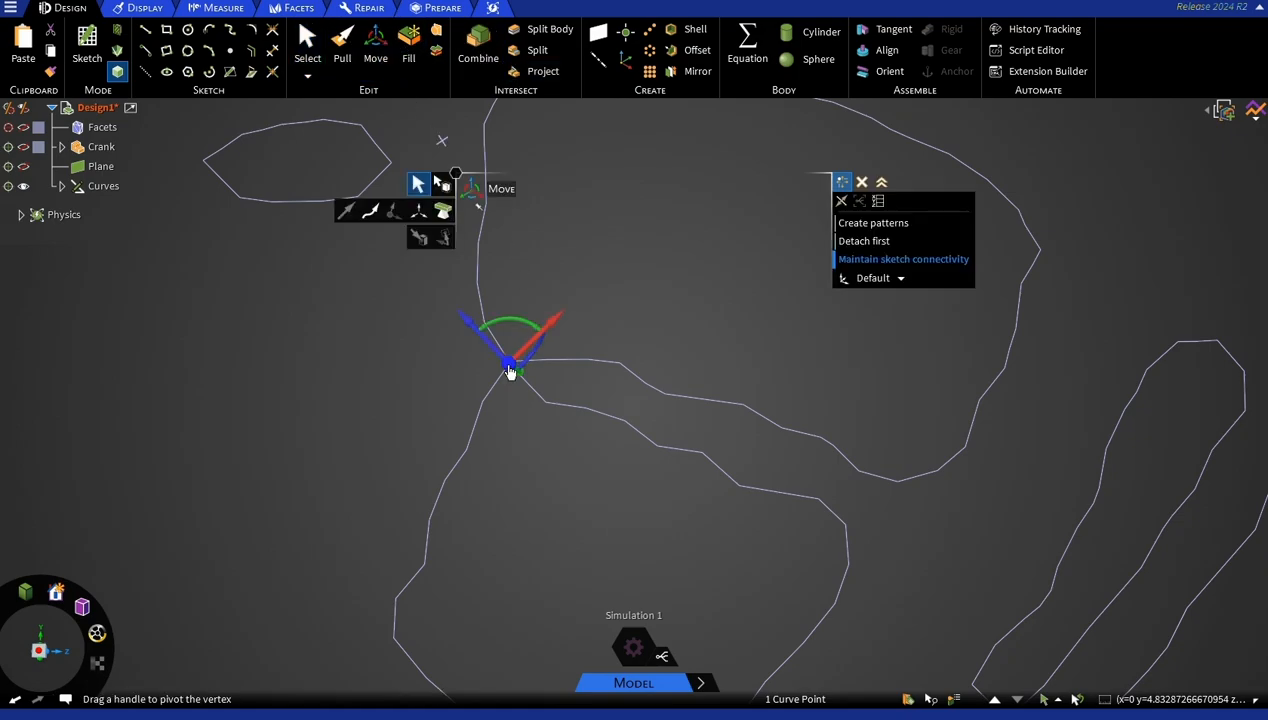
{"action": "scroll", "coordinate": [522, 380], "scroll_direction": "down", "scroll_amount": 3}
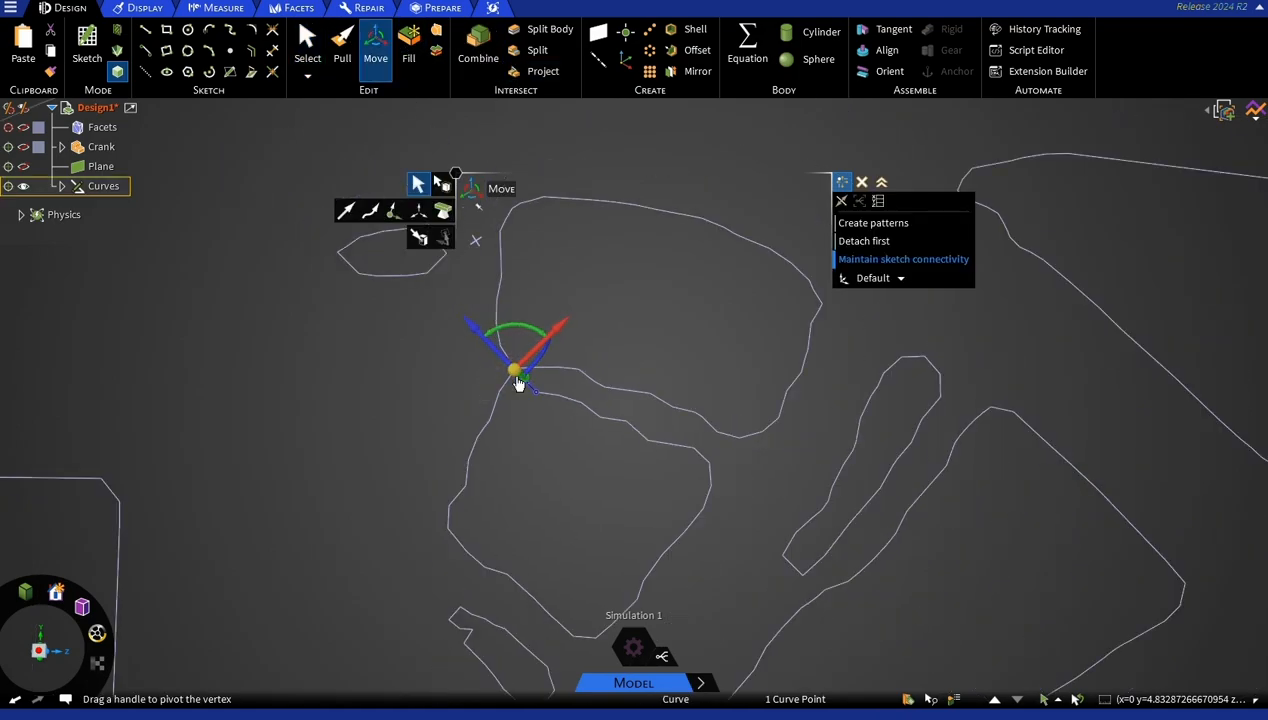
{"action": "left_click_drag", "start_coordinate": [510, 367], "coordinate": [524, 379]}
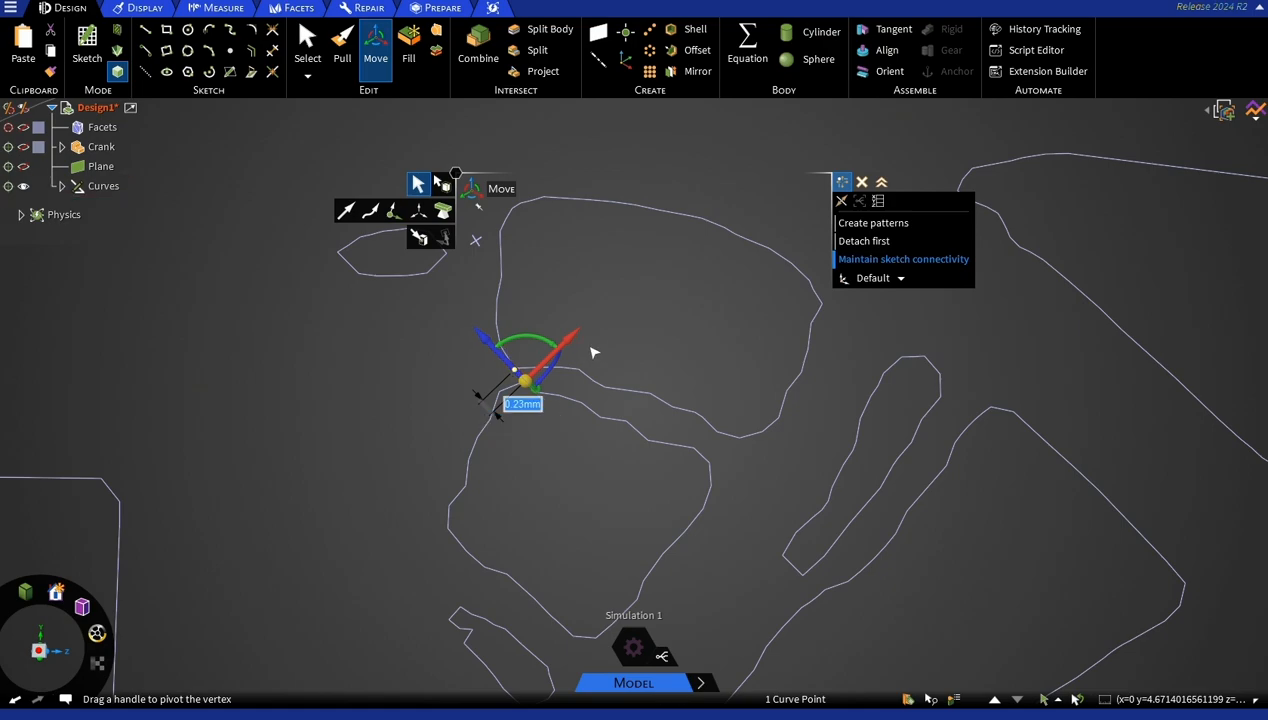
{"action": "left_click", "coordinate": [393, 413]}
{"action": "scroll", "coordinate": [395, 414], "scroll_direction": "down", "scroll_amount": 5}
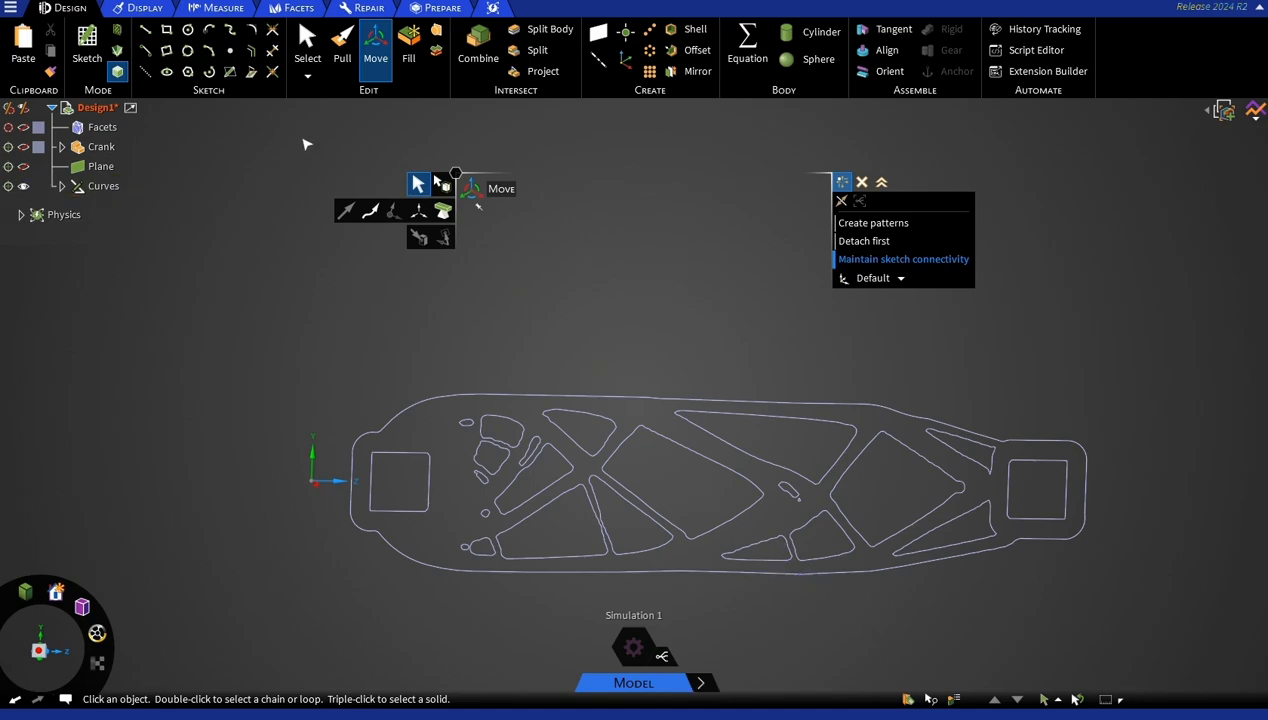
{"action": "key", "text": "Escape"}
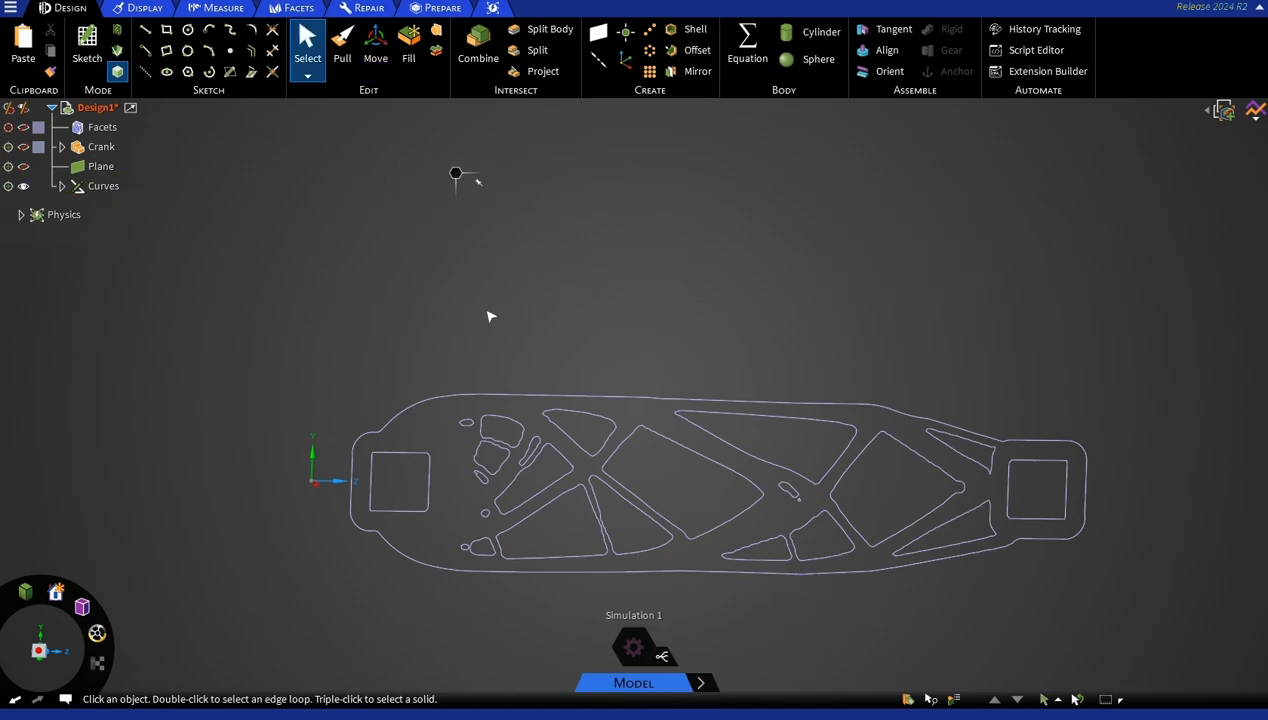
Export the cleaned curves to the Desktop as an AutoCAD DXF (*.dxf) file named Cutting Pattern.
{"action": "scroll", "coordinate": [488, 316], "scroll_direction": "up", "scroll_amount": 2}
{"action": "scroll", "coordinate": [667, 358], "scroll_direction": "down", "scroll_amount": 2}
{"action": "middle_click_drag", "start_coordinate": [805, 368], "coordinate": [651, 292], "text": "shift"}
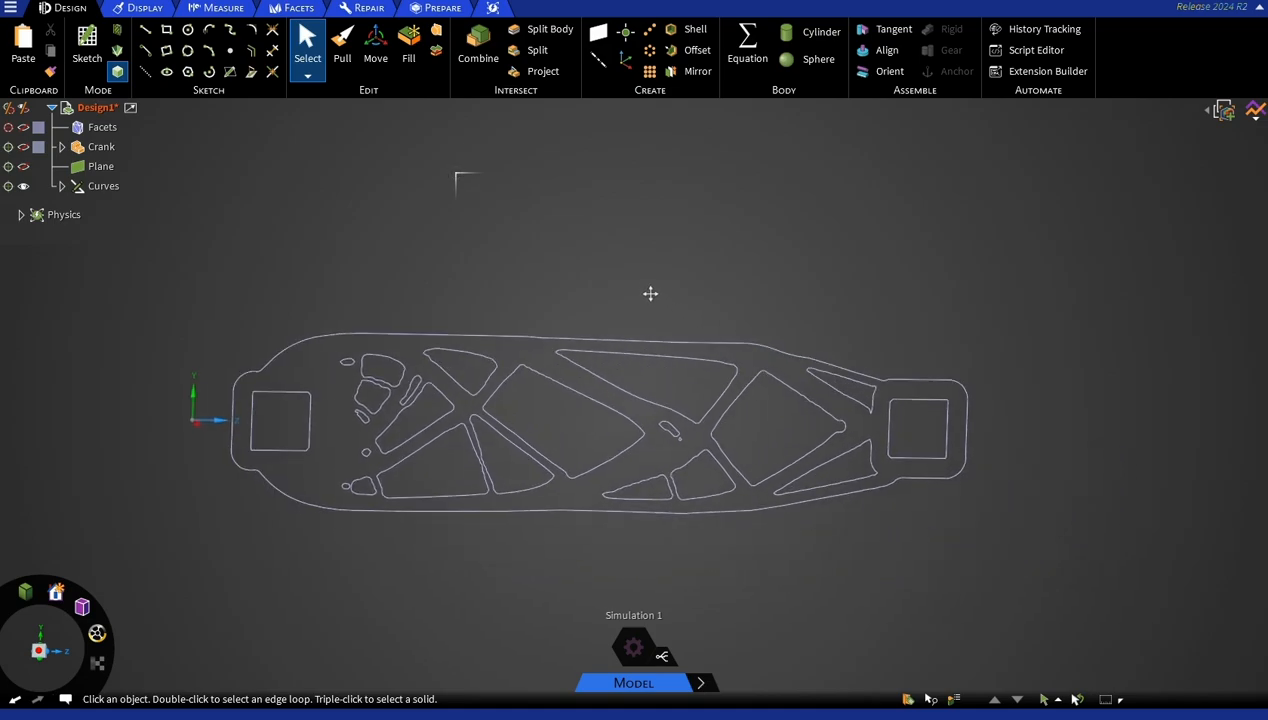
{"action": "left_click", "coordinate": [9, 9]}
{"action": "left_click", "coordinate": [45, 92]}
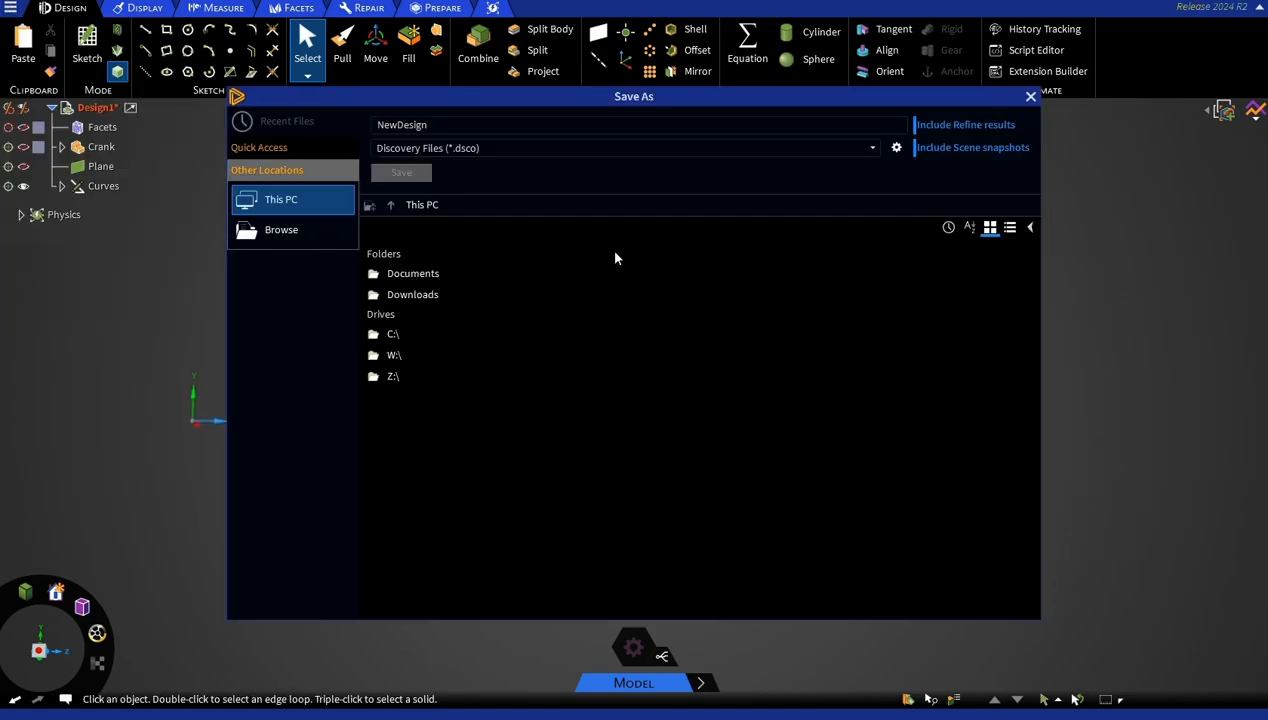
{"action": "left_click", "coordinate": [712, 147]}
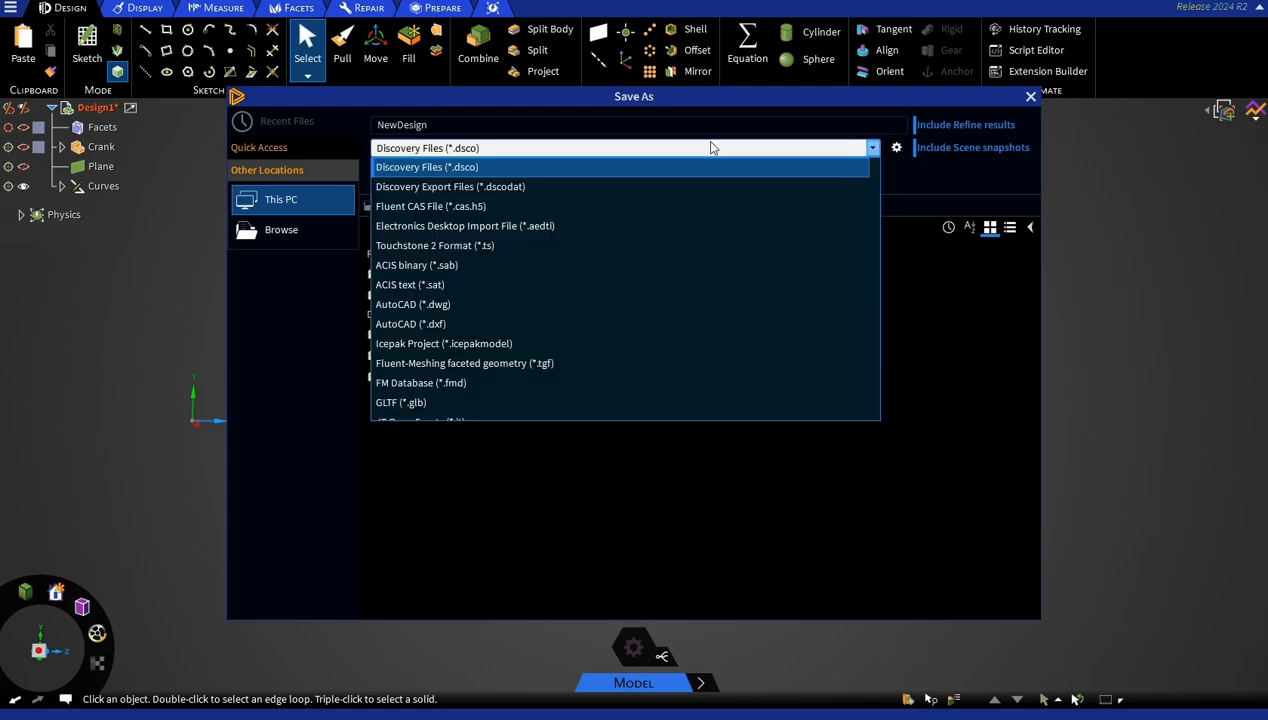
{"action": "left_click", "coordinate": [437, 324]}
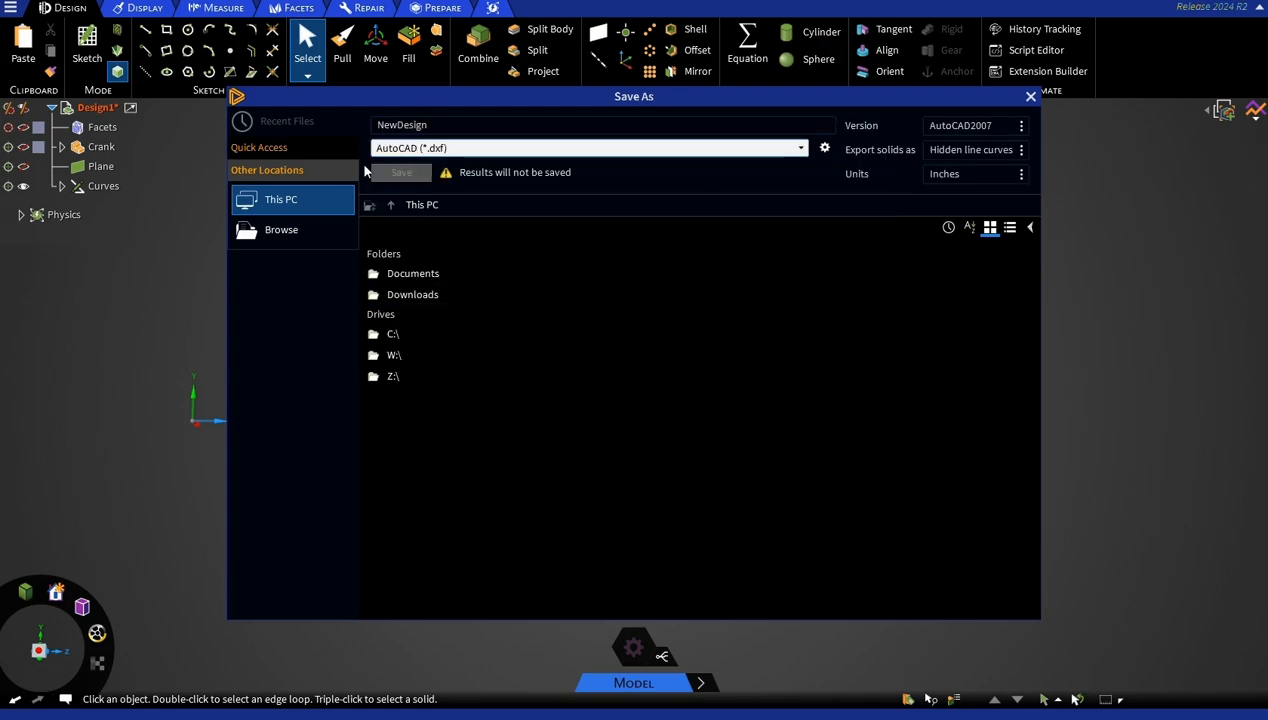
{"action": "left_click", "coordinate": [297, 236]}
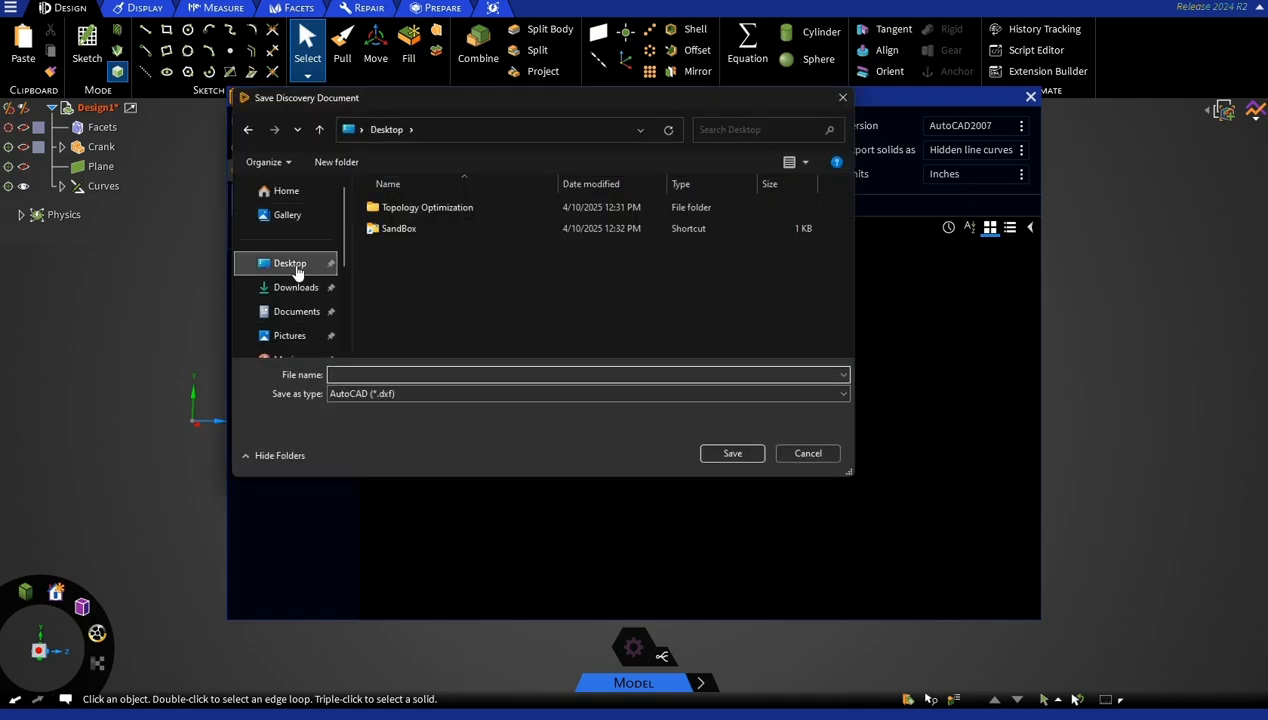
{"action": "left_click", "coordinate": [394, 375]}
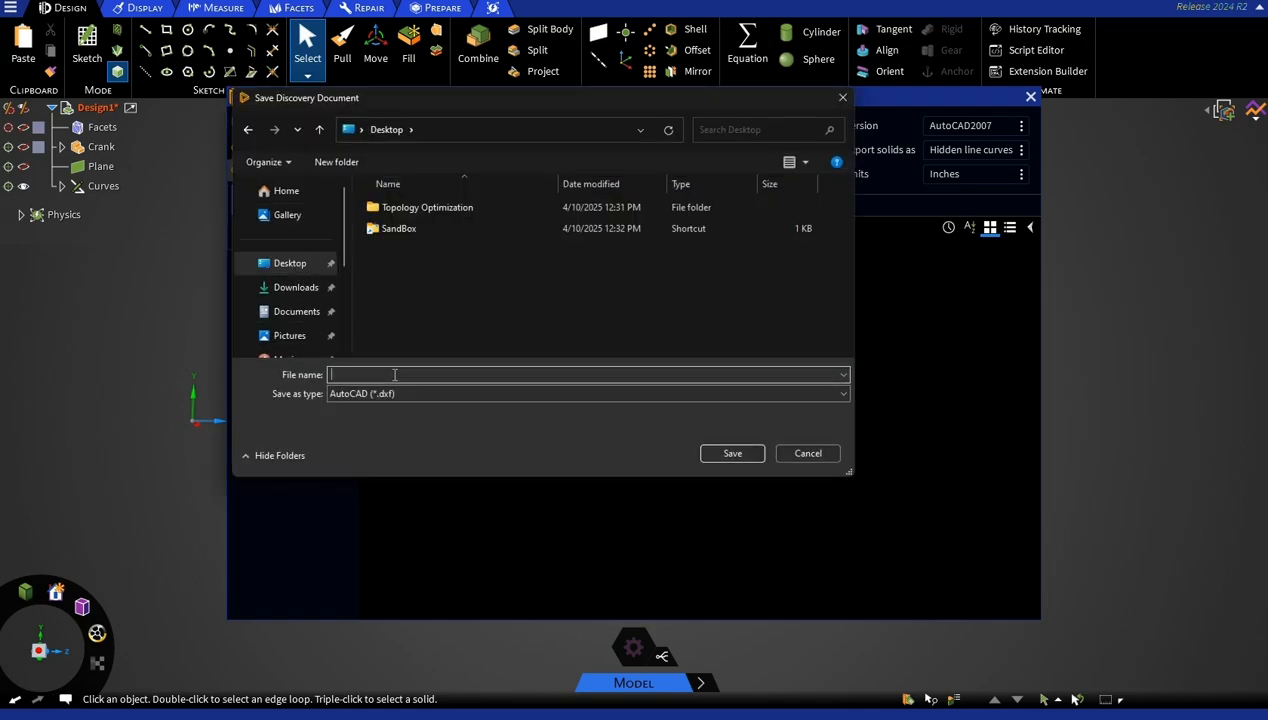
{"action": "type", "text": "Cutting Pattern"}
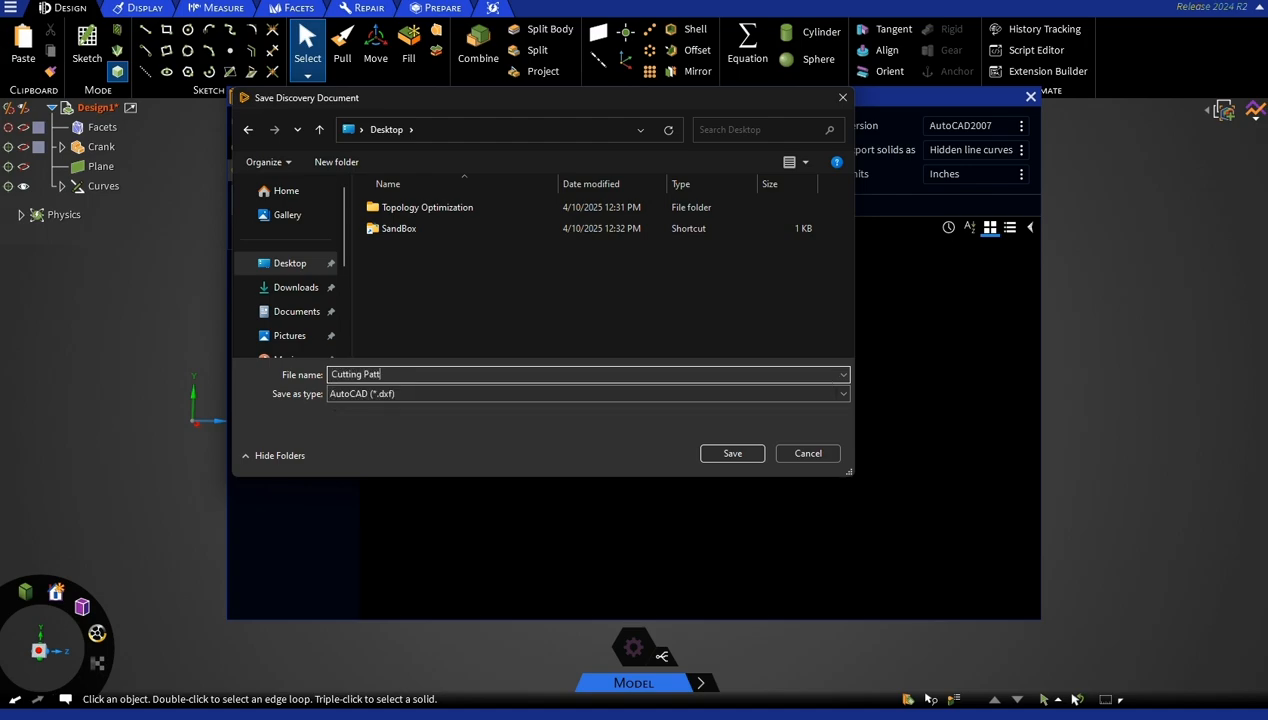
{"action": "left_click", "coordinate": [740, 458]}
Delete the Facets, Crank and Plane objects from the design, keeping only the Curves.
{"action": "scroll", "coordinate": [624, 283], "scroll_direction": "down", "scroll_amount": 2}
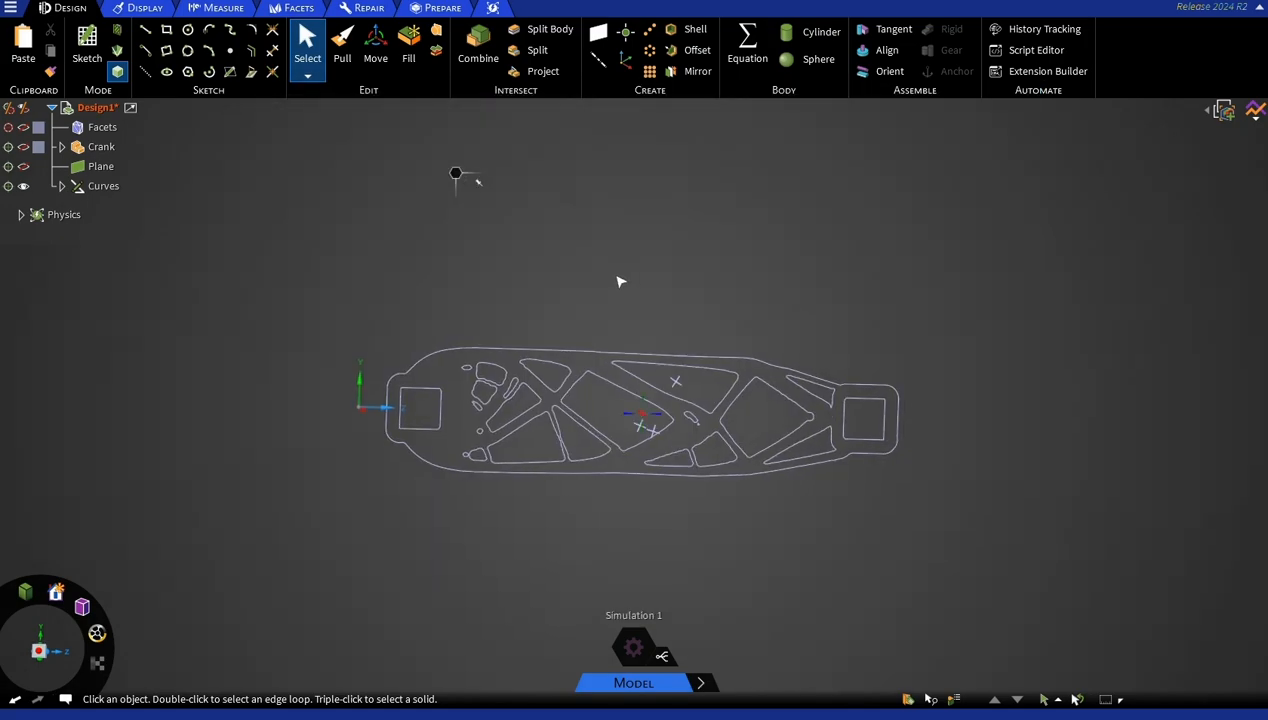
{"action": "left_click", "coordinate": [103, 134]}
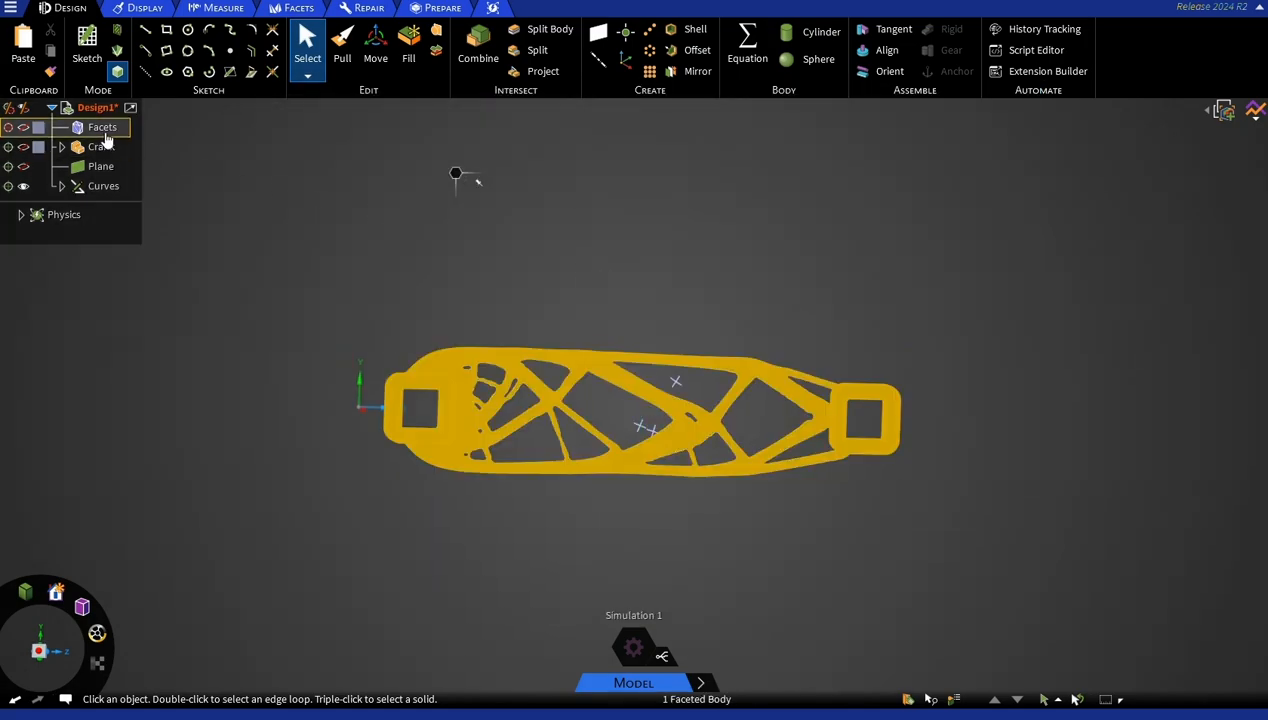
{"action": "left_click", "coordinate": [102, 169], "text": "shift"}
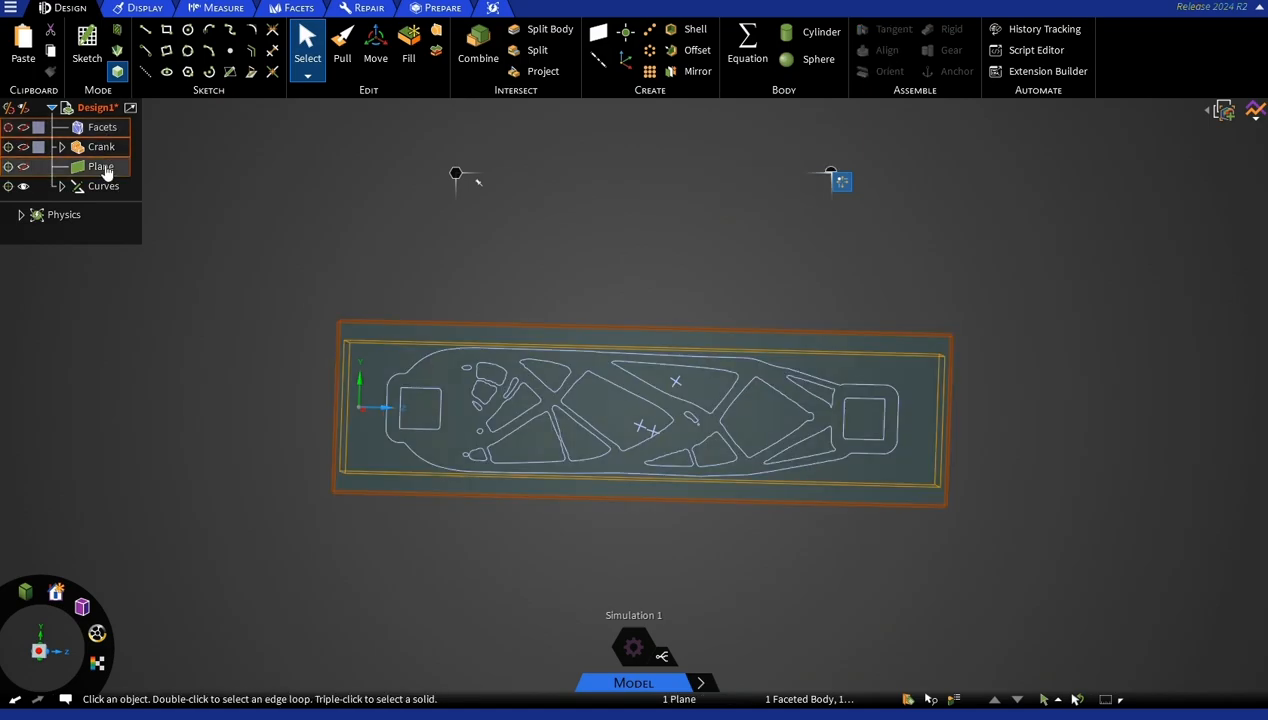
{"action": "right_click", "coordinate": [110, 172]}
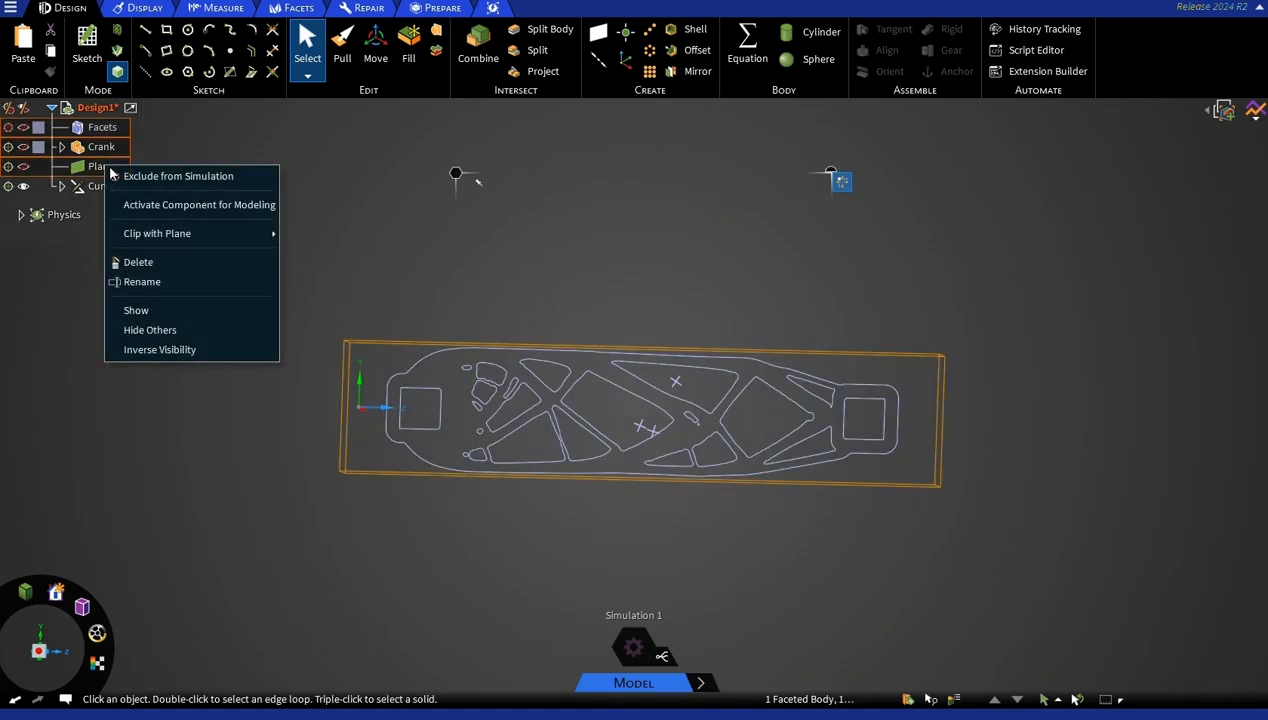
{"action": "left_click", "coordinate": [161, 267]}
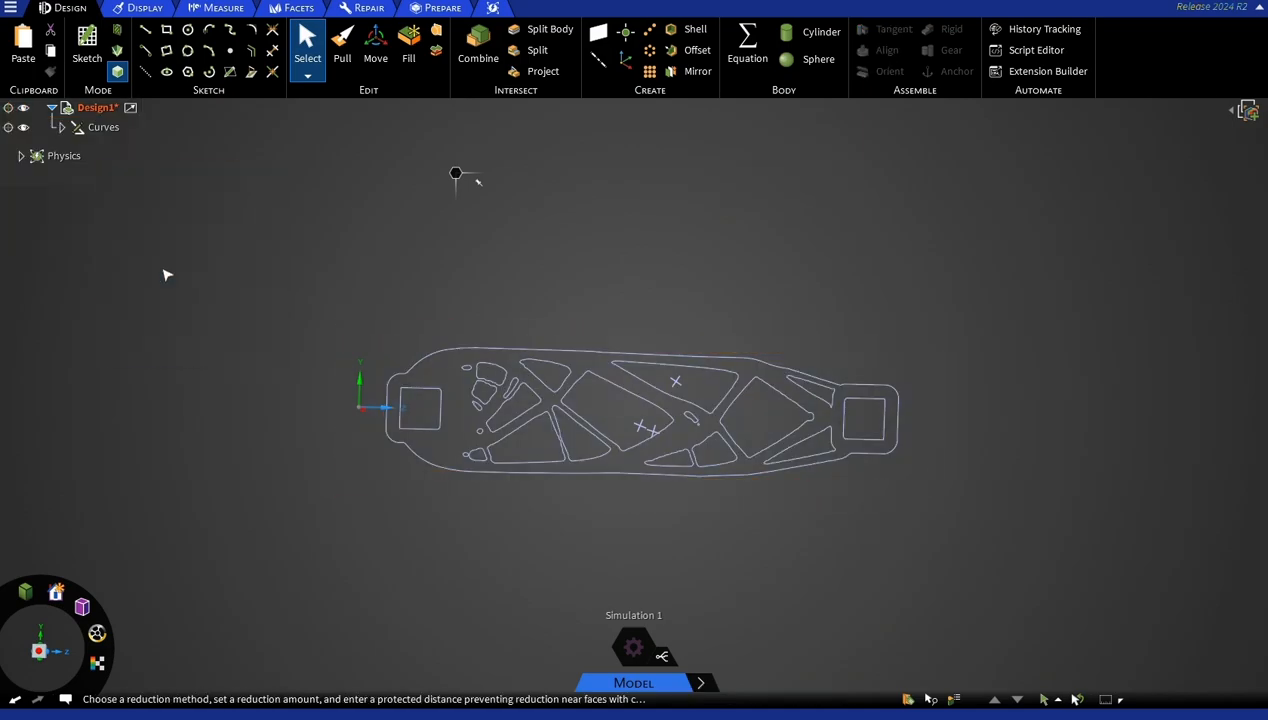
{"action": "left_click", "coordinate": [21, 157]}
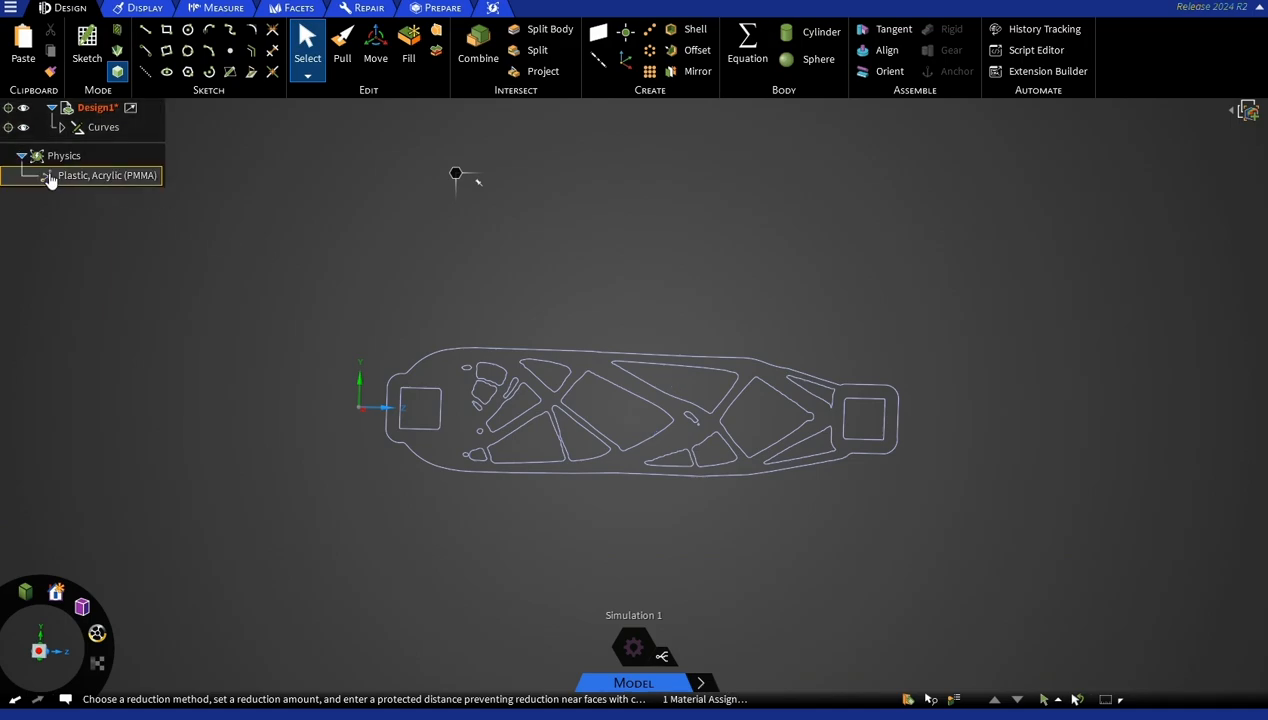
{"action": "left_click", "coordinate": [103, 127]}
{"action": "left_click", "coordinate": [231, 349]}
Select the entire outer boundary loop of the crank profile and fill it to make a surface.
{"action": "mouse_move", "coordinate": [246, 485]}
{"action": "middle_mouse_down"}
{"action": "mouse_move", "coordinate": [410, 539]}
{"action": "mouse_move", "coordinate": [438, 581]}
{"action": "mouse_move", "coordinate": [417, 576]}
{"action": "middle_mouse_up"}
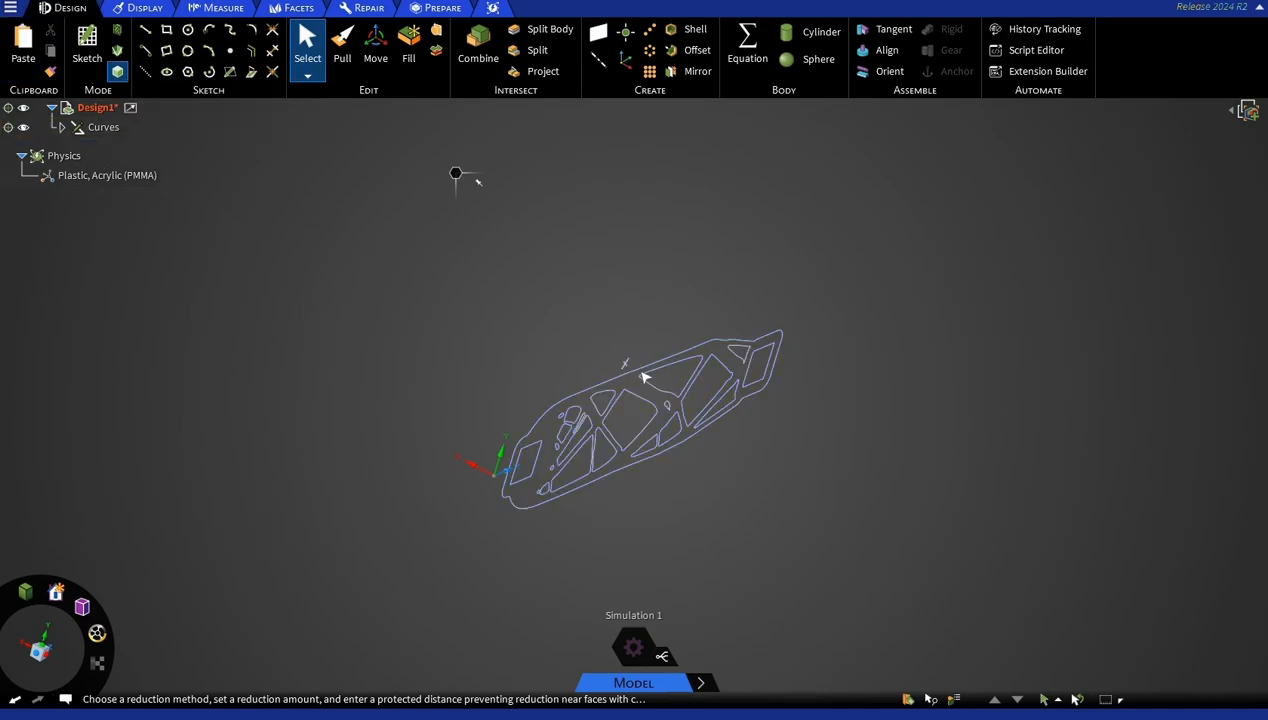
{"action": "scroll", "coordinate": [633, 385], "scroll_direction": "up", "scroll_amount": 4}
{"action": "scroll", "coordinate": [628, 381], "scroll_direction": "down", "scroll_amount": 1}
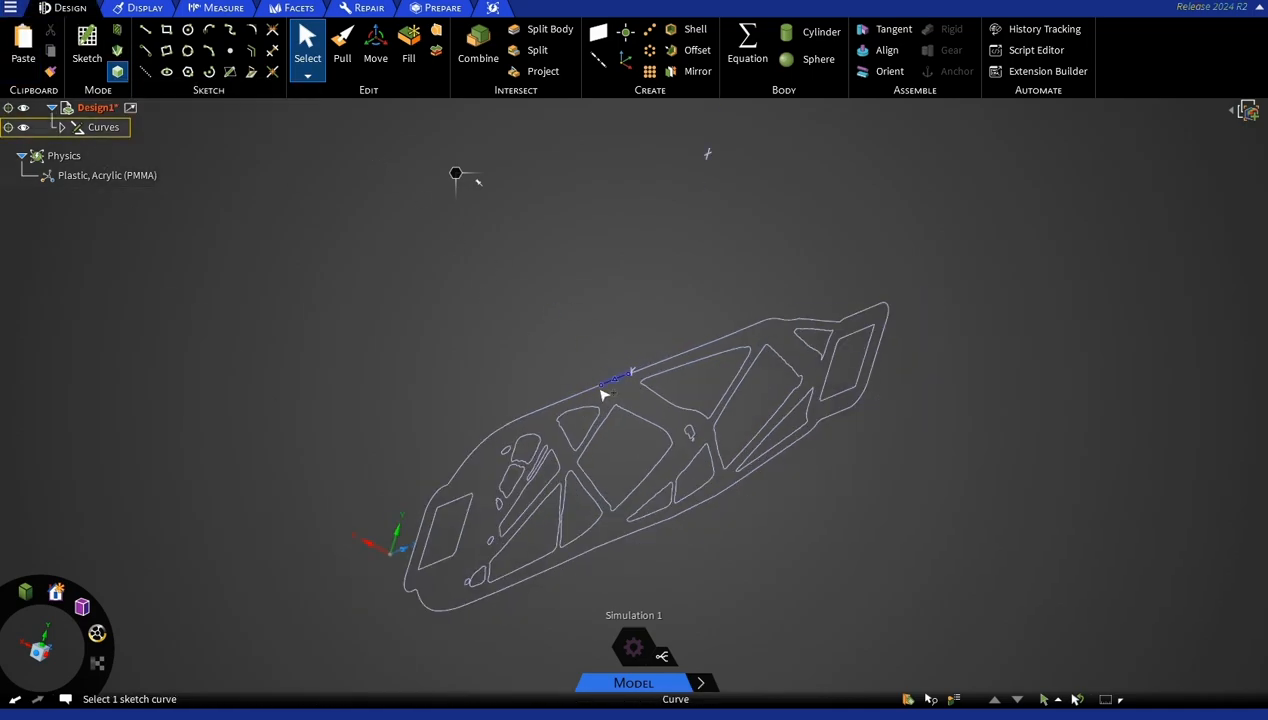
{"action": "left_click", "coordinate": [604, 394]}
{"action": "double_click", "coordinate": [616, 378]}
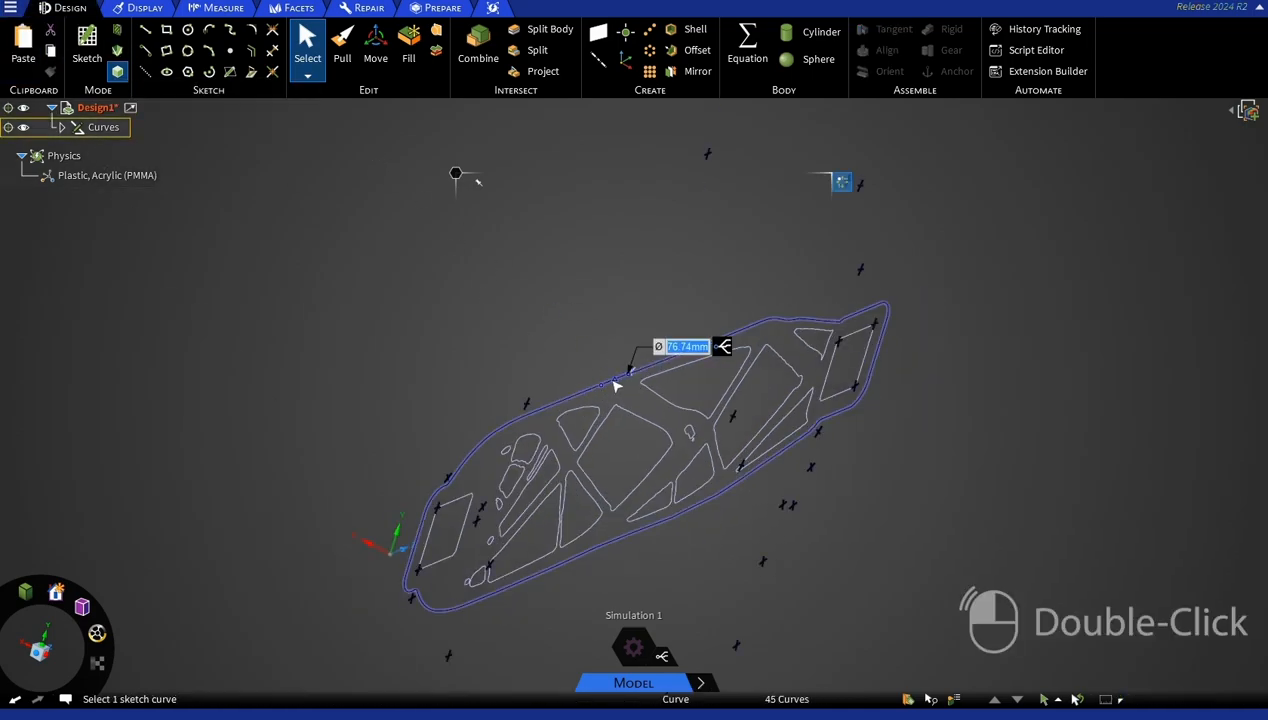
{"action": "middle_click_drag", "start_coordinate": [480, 353], "coordinate": [433, 325]}
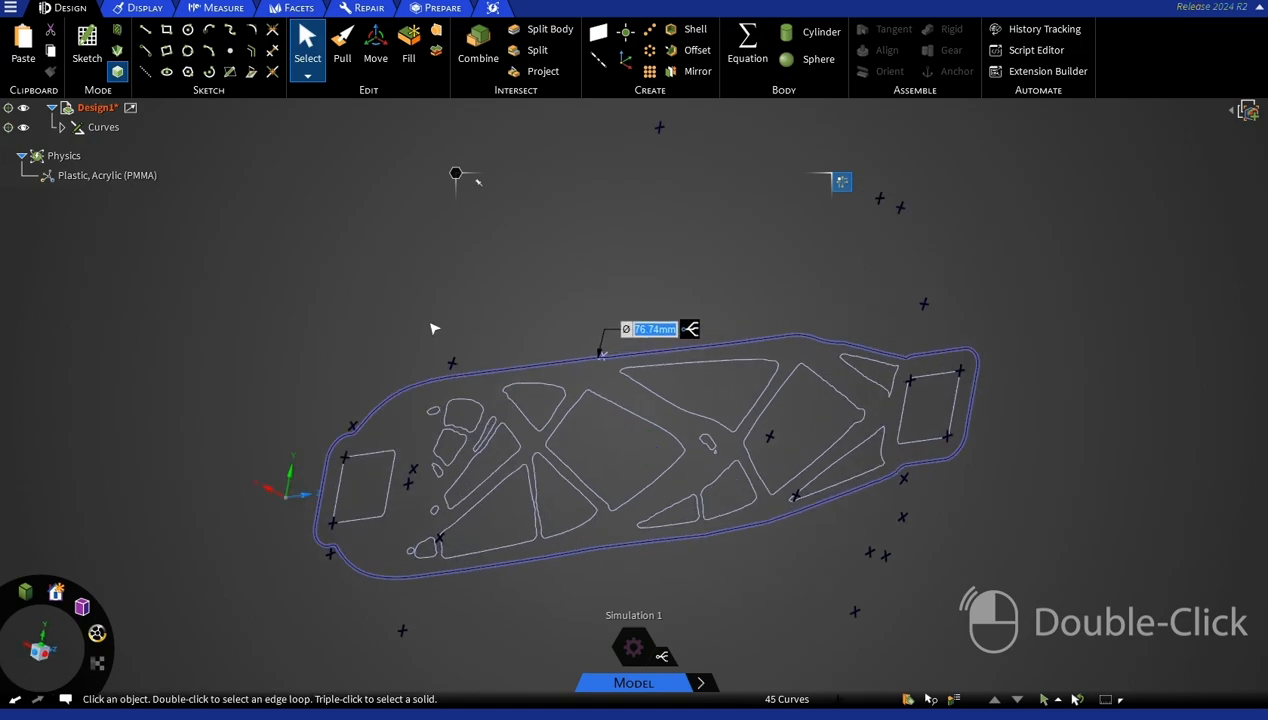
{"action": "left_click", "coordinate": [407, 37]}
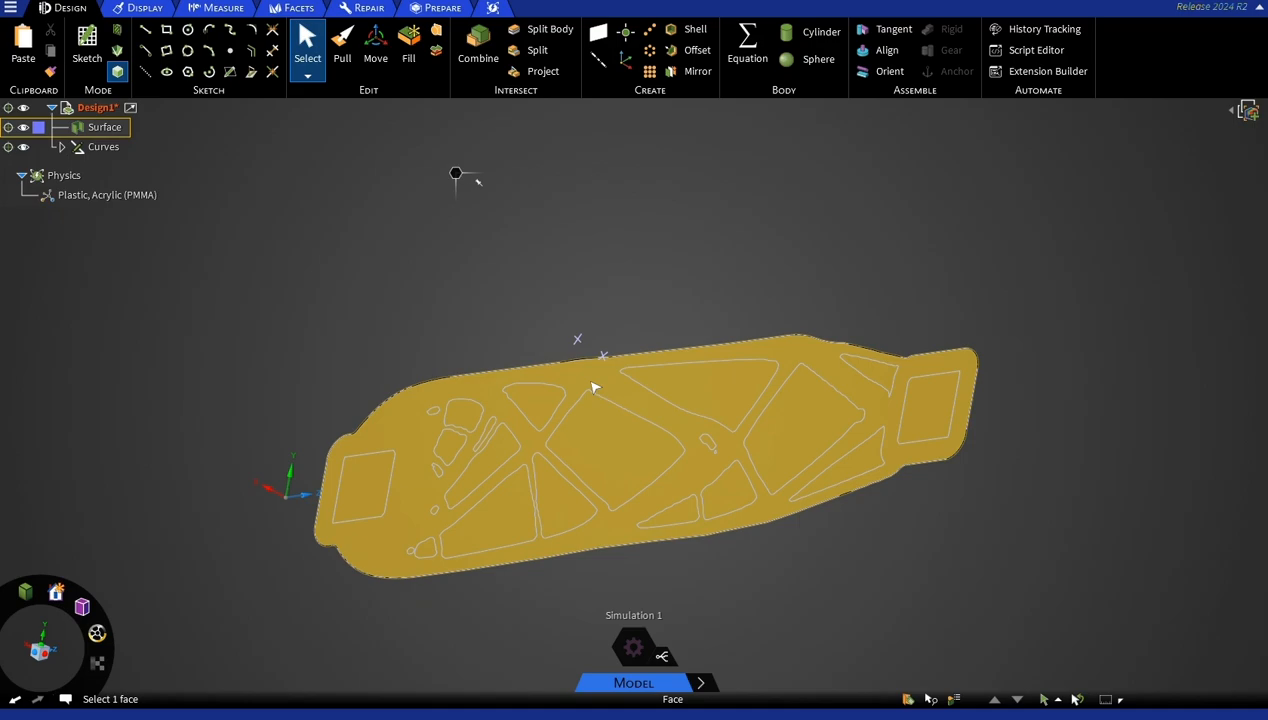
Pull the filled outline surface to a thickness of 3 mm to make a solid.
{"action": "left_click", "coordinate": [594, 385]}
{"action": "left_click", "coordinate": [342, 42]}
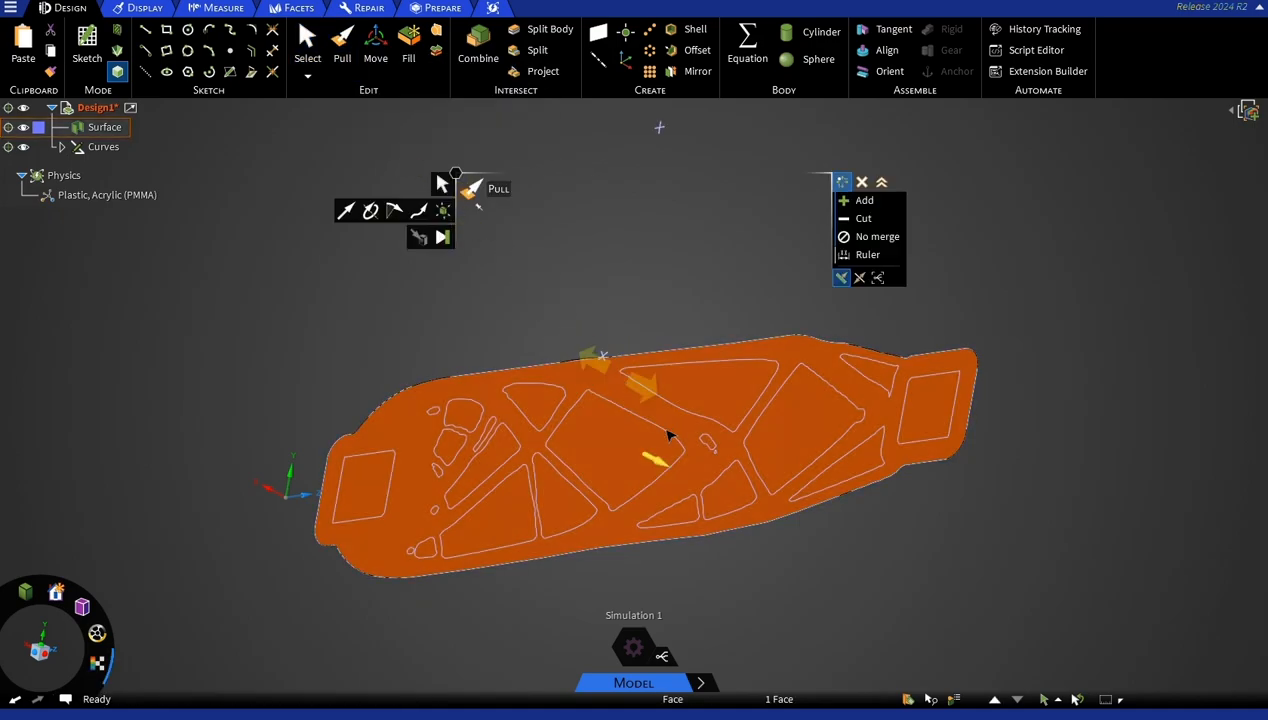
{"action": "middle_click_drag", "start_coordinate": [730, 519], "coordinate": [778, 532]}
{"action": "mouse_move", "coordinate": [735, 522]}
{"action": "left_mouse_down"}
{"action": "mouse_move", "coordinate": [762, 539]}
{"action": "mouse_move", "coordinate": [751, 535]}
{"action": "left_mouse_up"}
{"action": "type", "text": "3"}
{"action": "key", "text": "Return"}
{"action": "middle_click_drag", "start_coordinate": [485, 431], "coordinate": [351, 352]}
{"action": "left_click", "coordinate": [624, 331]}
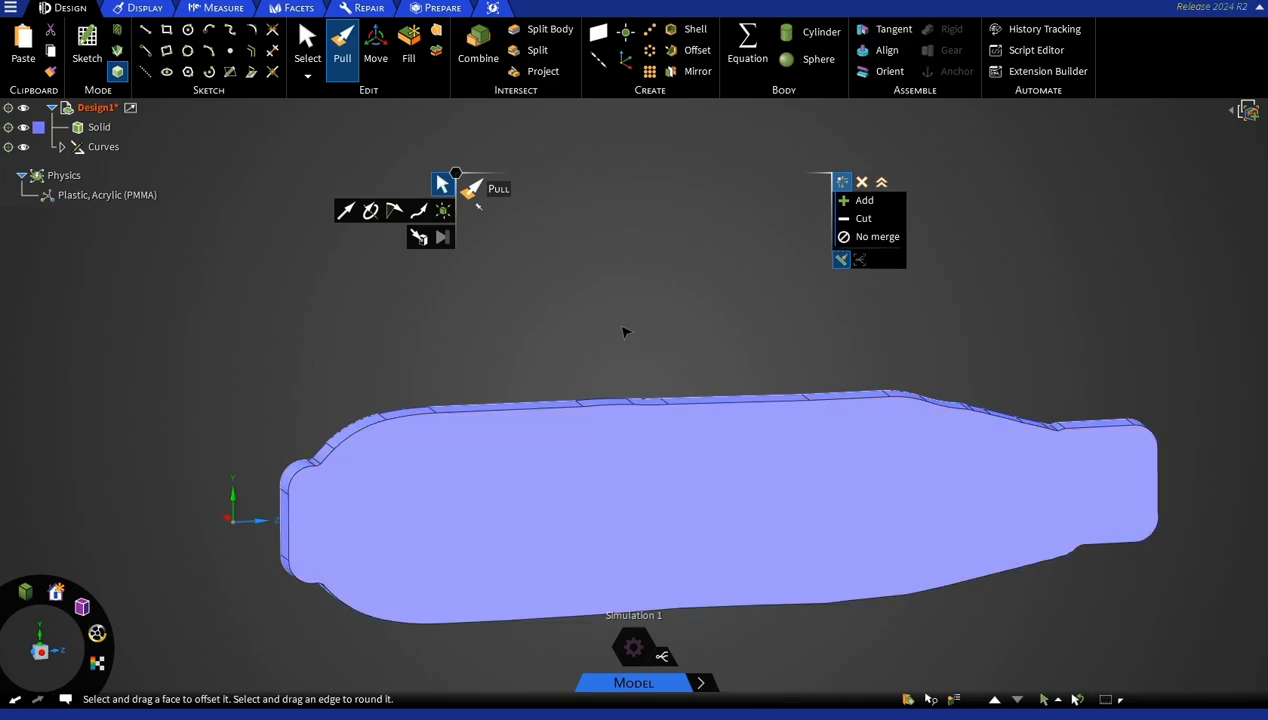
{"action": "left_click", "coordinate": [97, 148]}
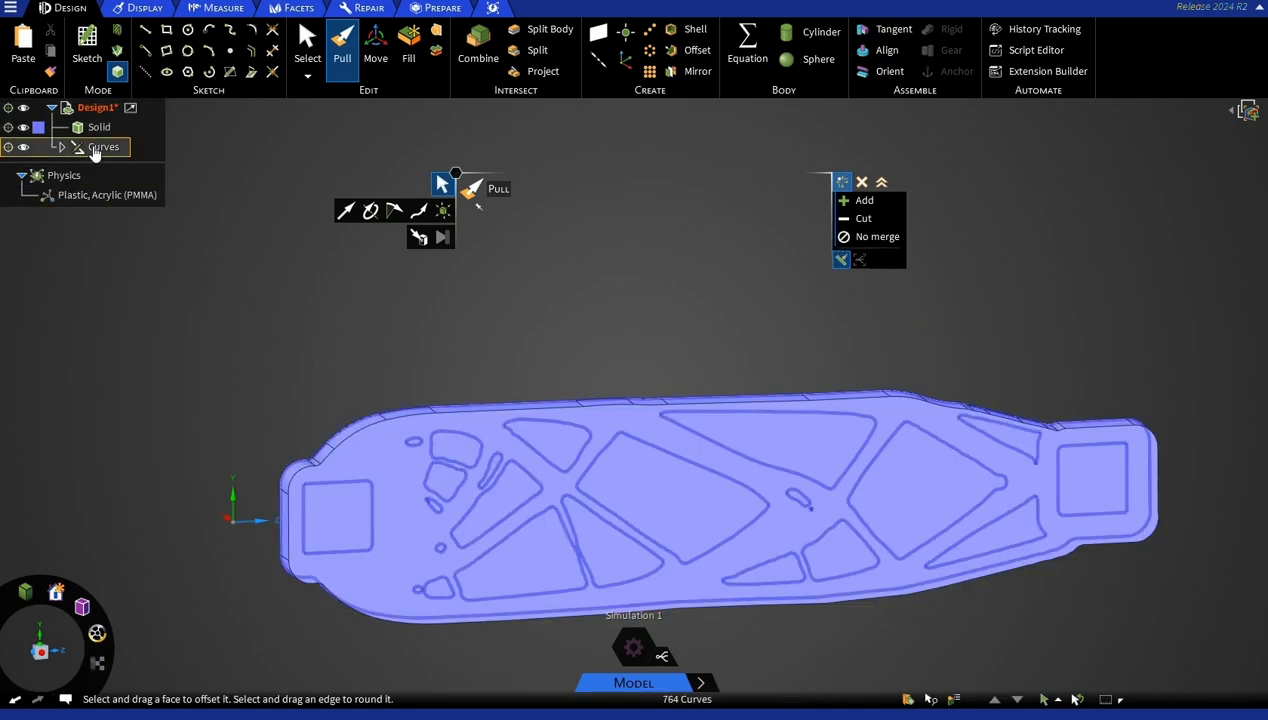
{"action": "left_click", "coordinate": [99, 128]}
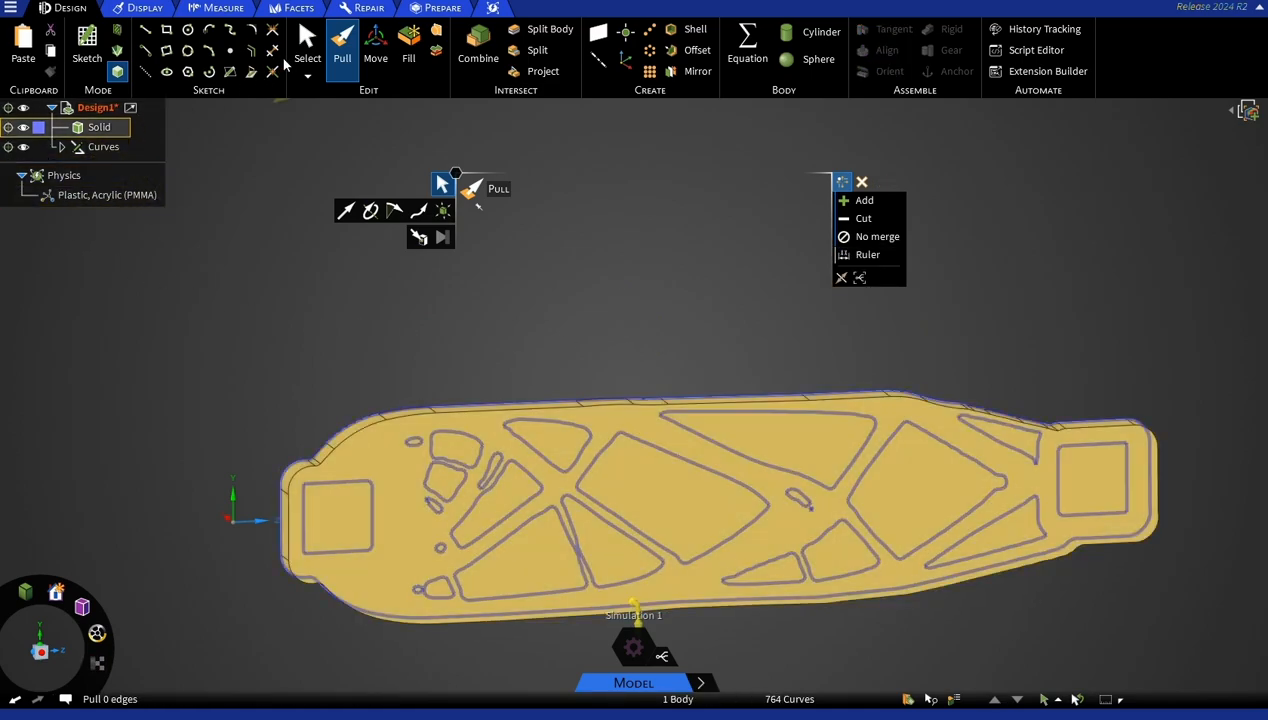
{"action": "left_click", "coordinate": [307, 45]}
{"action": "left_click", "coordinate": [565, 430]}
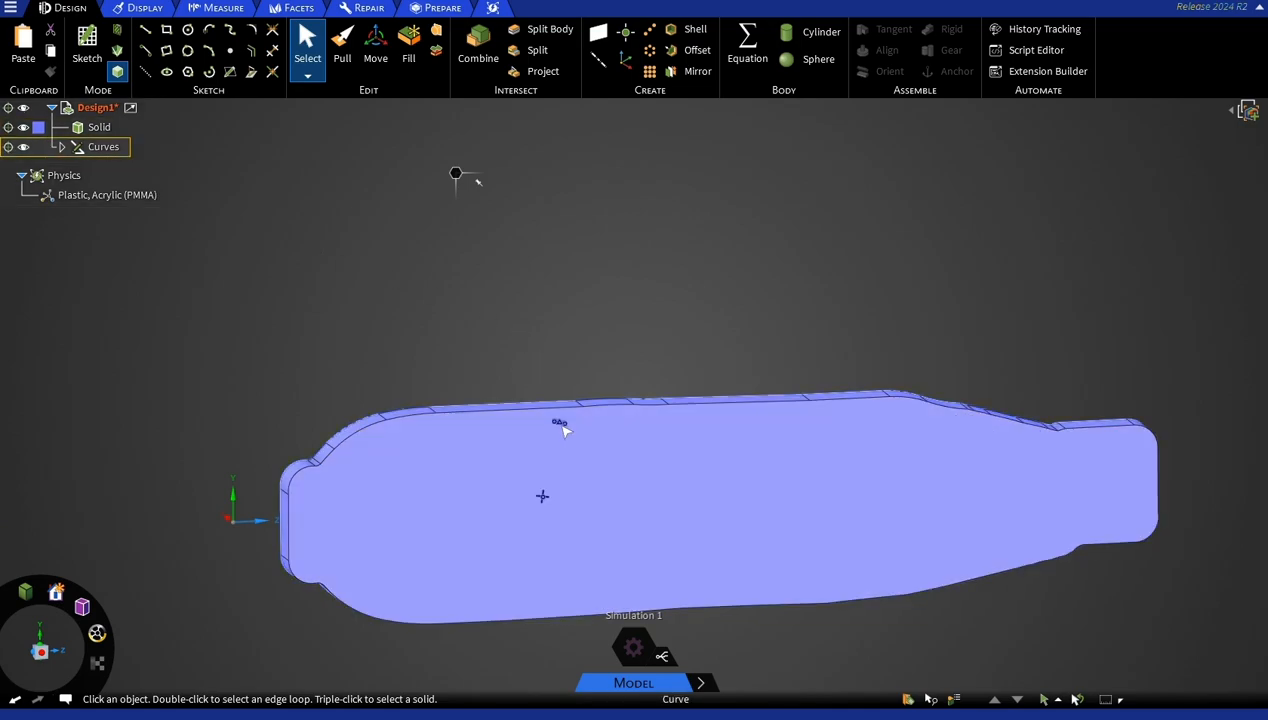
{"action": "left_click", "coordinate": [563, 425]}
{"action": "left_click", "coordinate": [557, 405]}
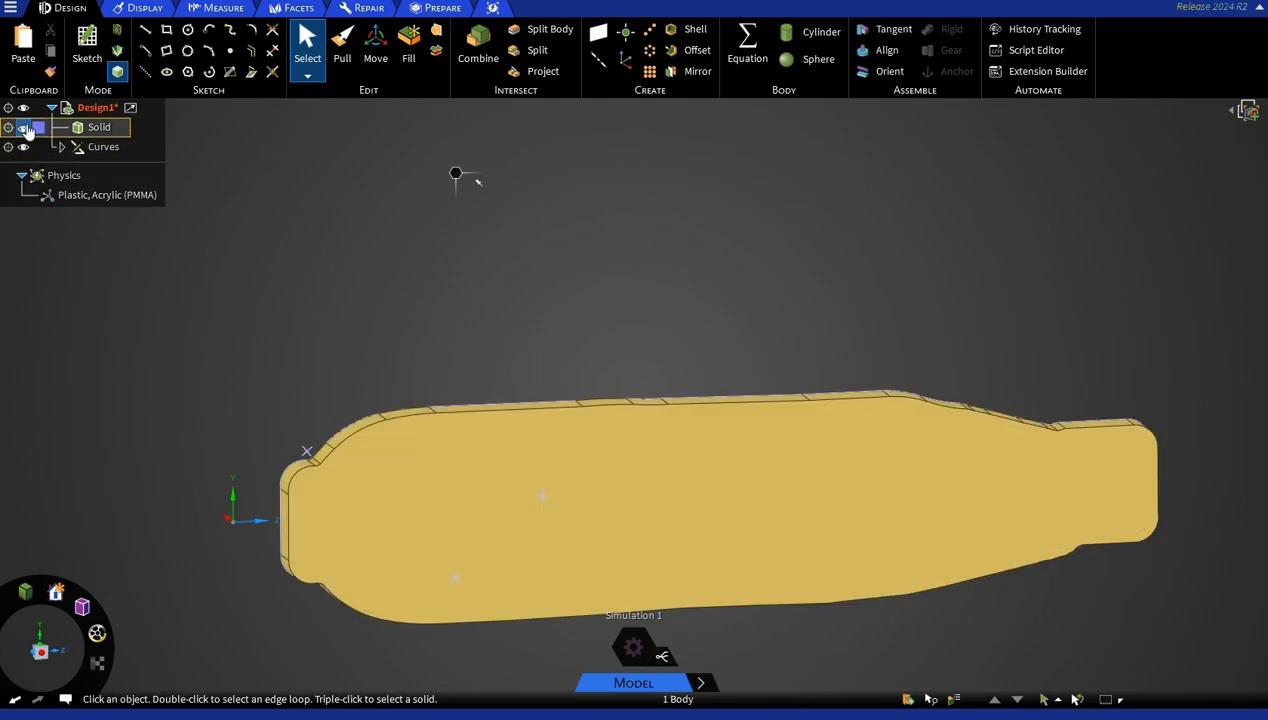
Hide the solid and fill every closed loop inside the outer boundary to make surfaces, leaving out the outer loop.
{"action": "left_click", "coordinate": [25, 128]}
{"action": "double_click", "coordinate": [496, 406]}
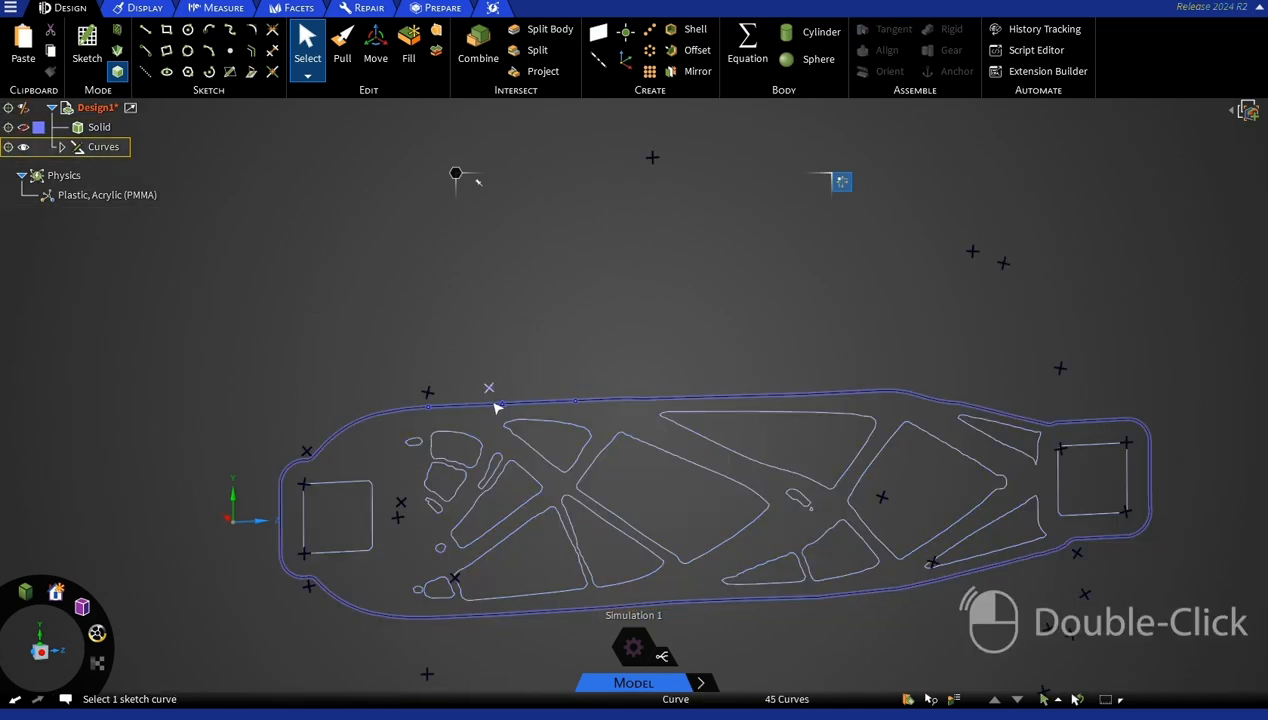
{"action": "right_click", "coordinate": [496, 406]}
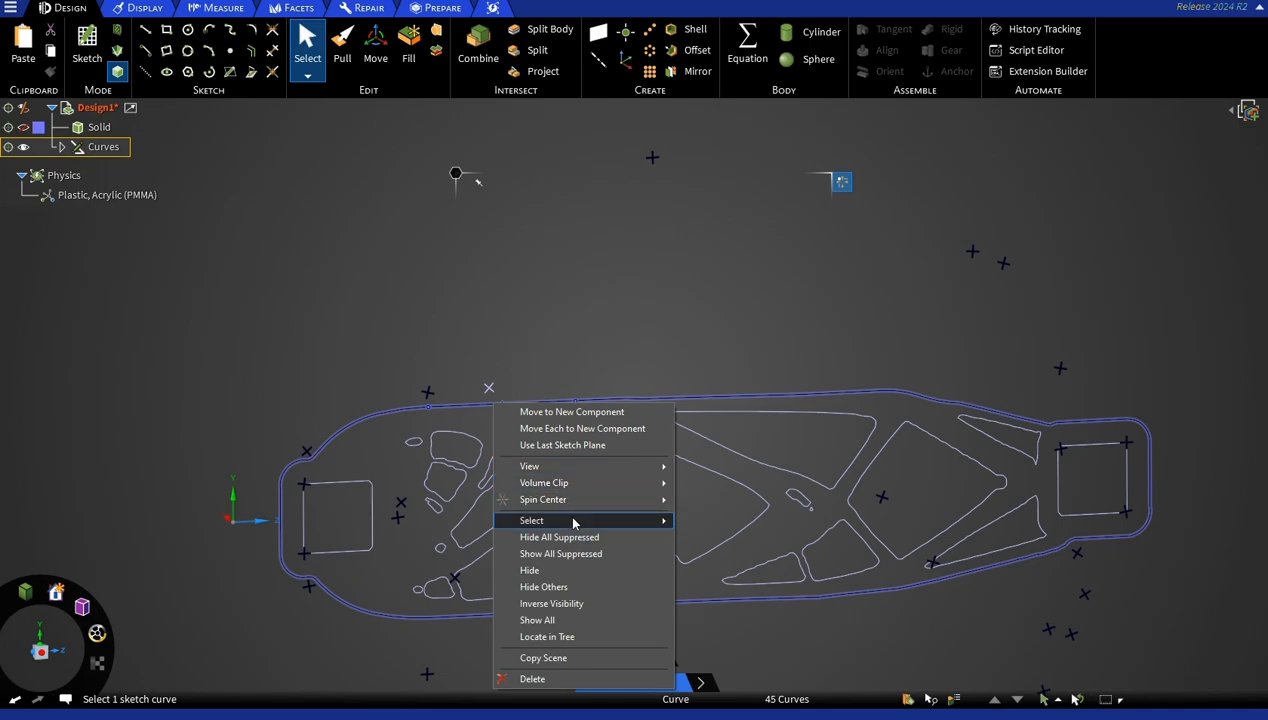
{"action": "mouse_move", "coordinate": [573, 522]}
{"action": "left_click", "coordinate": [727, 537]}
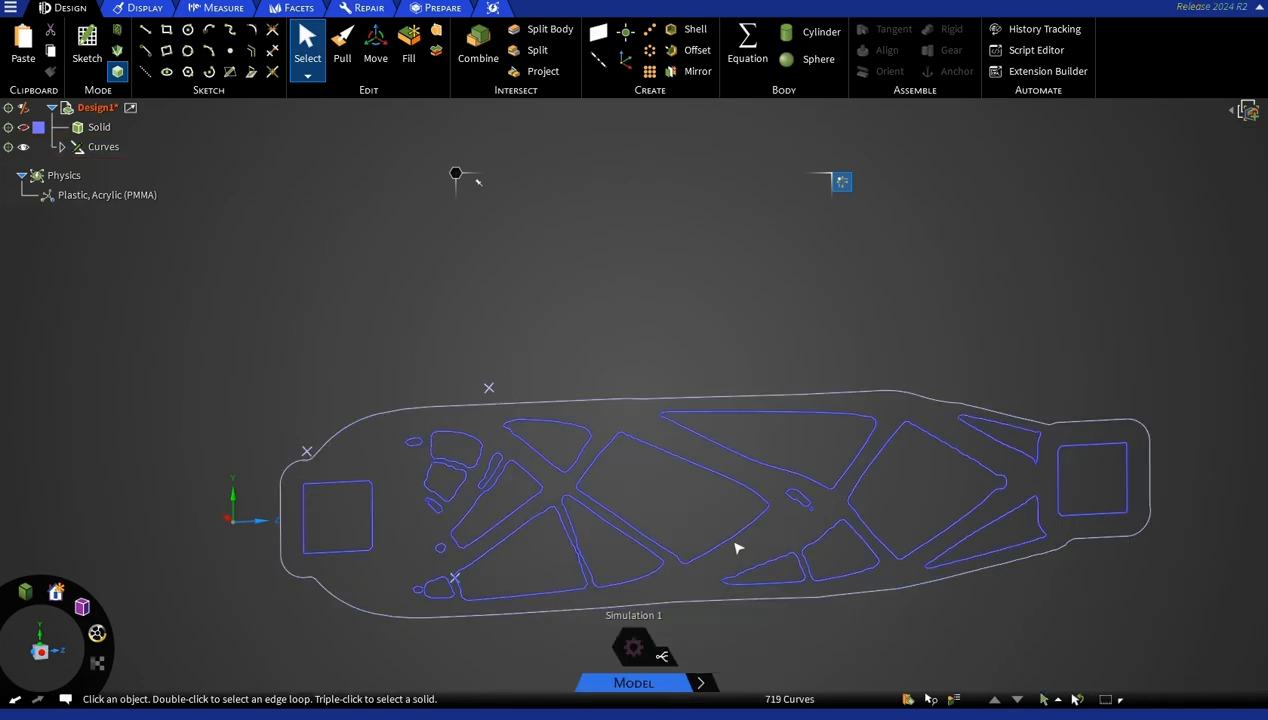
{"action": "left_click", "coordinate": [408, 40]}
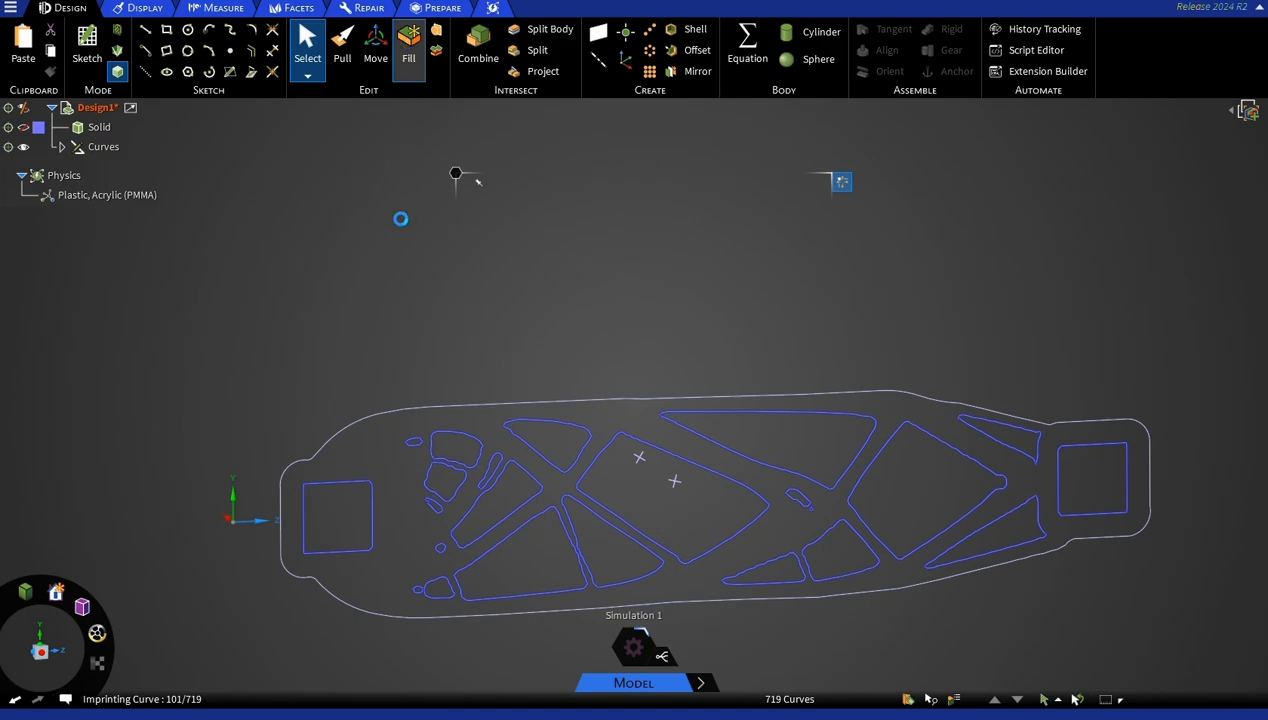
{"action": "middle_click_drag", "start_coordinate": [373, 250], "coordinate": [410, 268]}
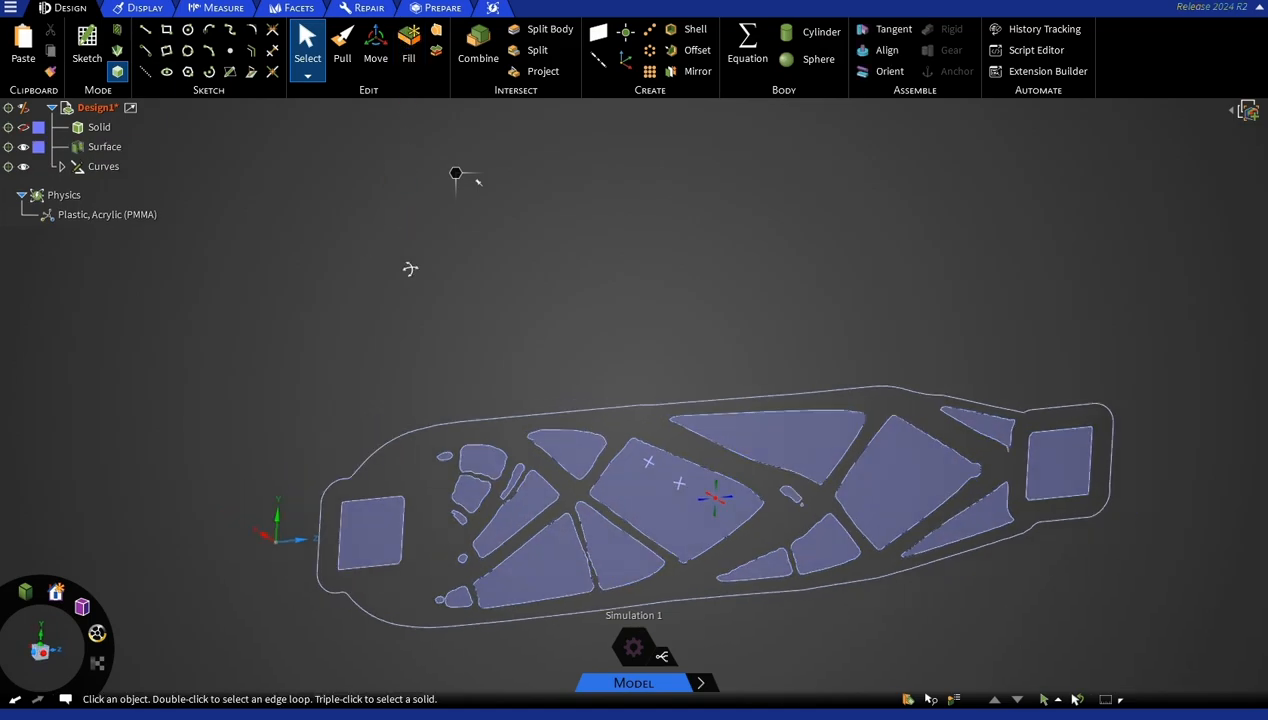
Show the solid again and pull the filled inner surfaces about 17 mm through it to cut the openings.
{"action": "left_click", "coordinate": [39, 128]}
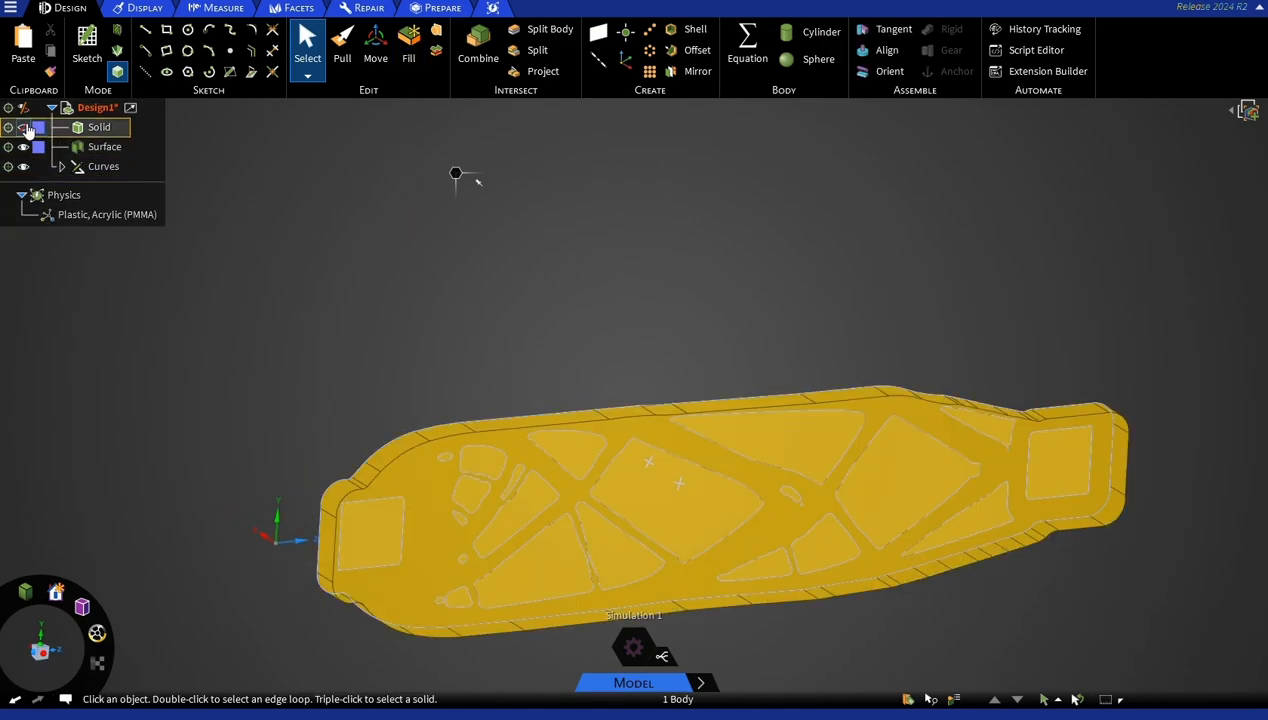
{"action": "middle_click_drag", "start_coordinate": [190, 270], "coordinate": [462, 352]}
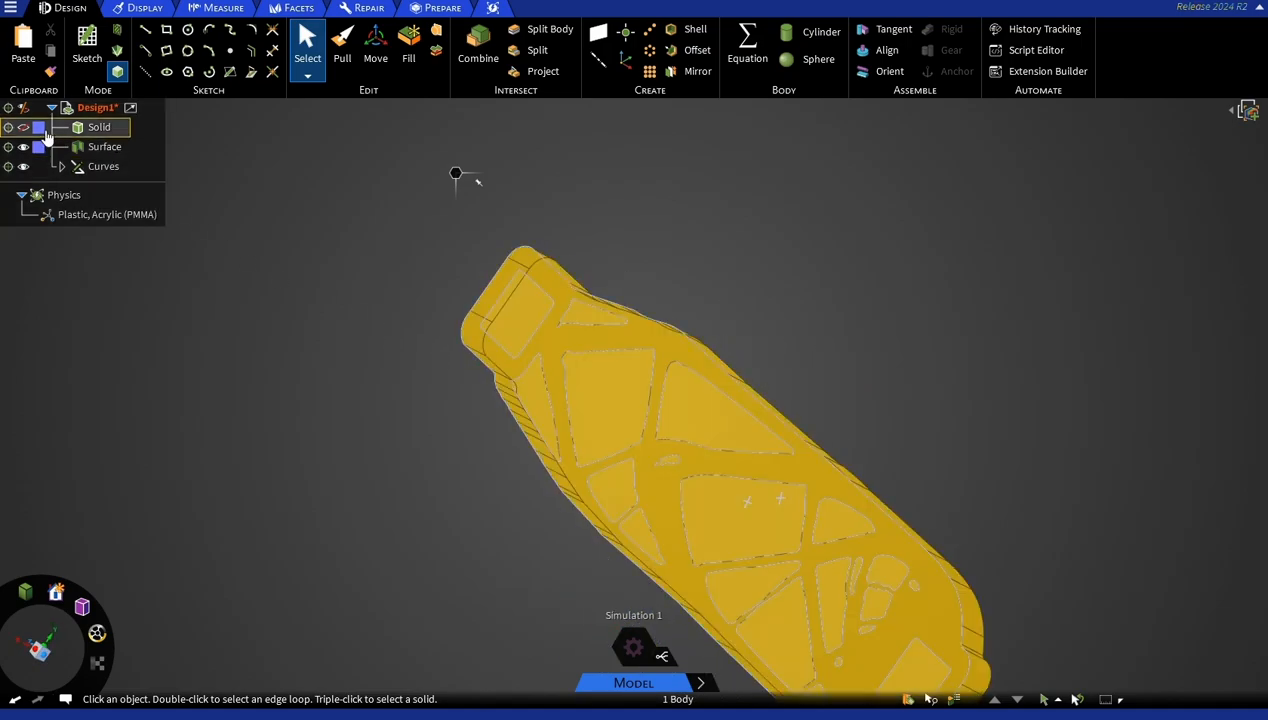
{"action": "middle_click_drag", "start_coordinate": [288, 452], "coordinate": [235, 221]}
{"action": "left_click", "coordinate": [343, 58]}
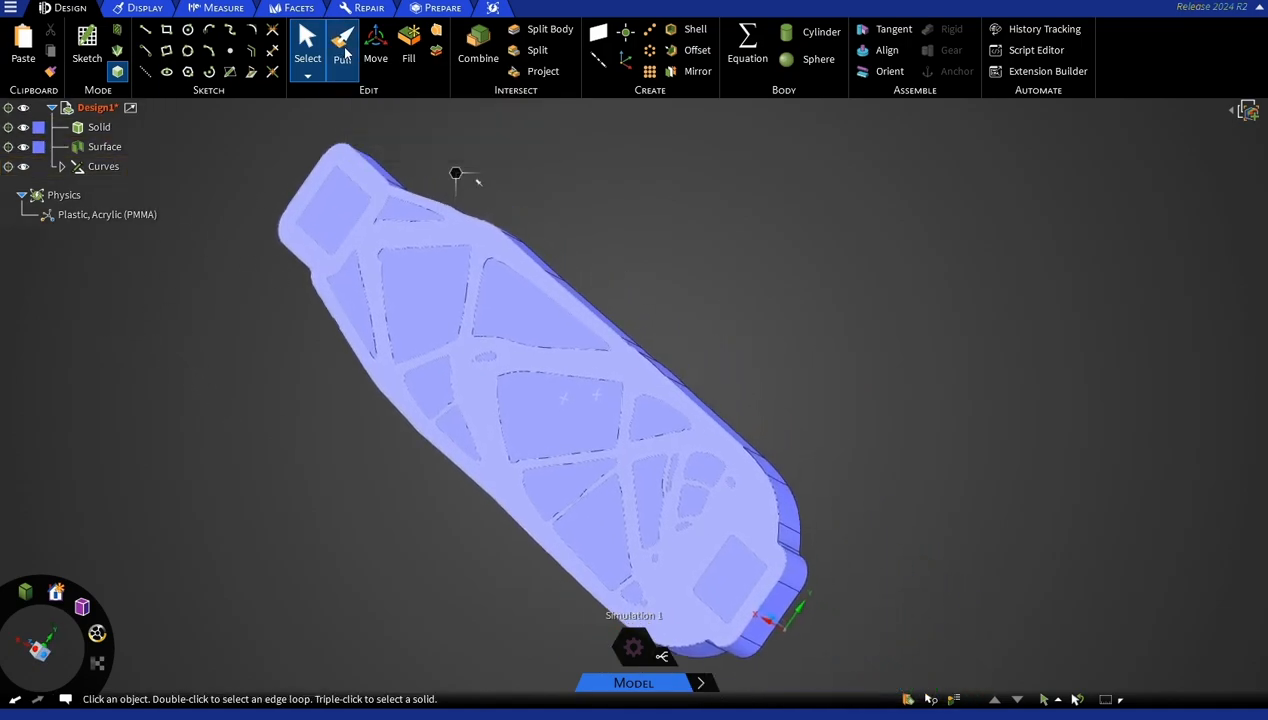
{"action": "left_click", "coordinate": [106, 148]}
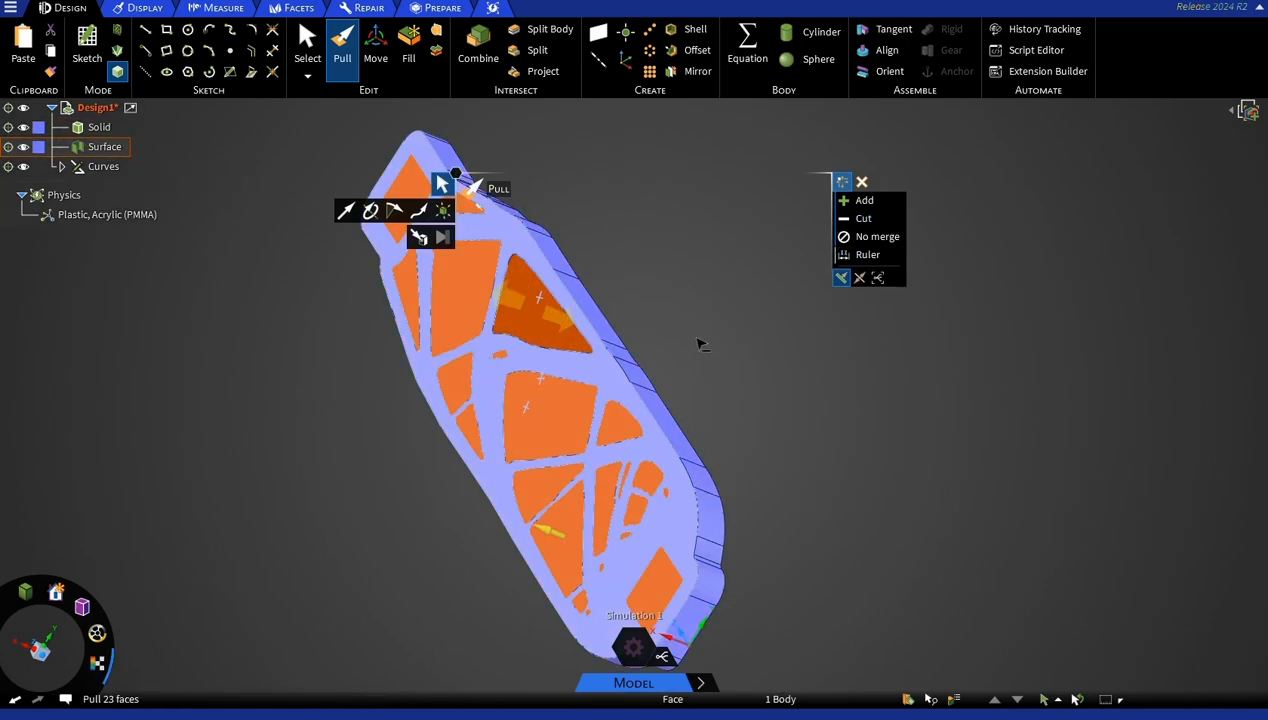
{"action": "left_click_drag", "start_coordinate": [795, 352], "coordinate": [828, 353]}
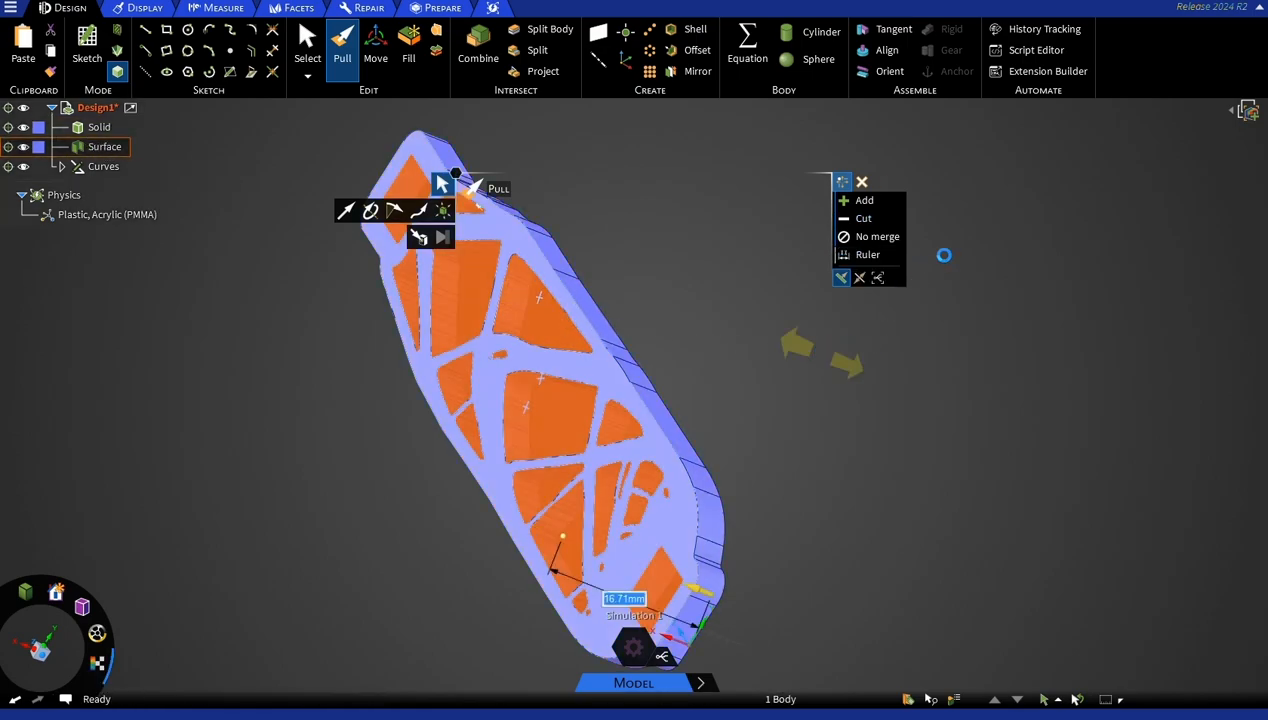
{"action": "middle_click_drag", "start_coordinate": [736, 357], "coordinate": [472, 272]}
{"action": "middle_click_drag", "start_coordinate": [269, 248], "coordinate": [240, 215]}
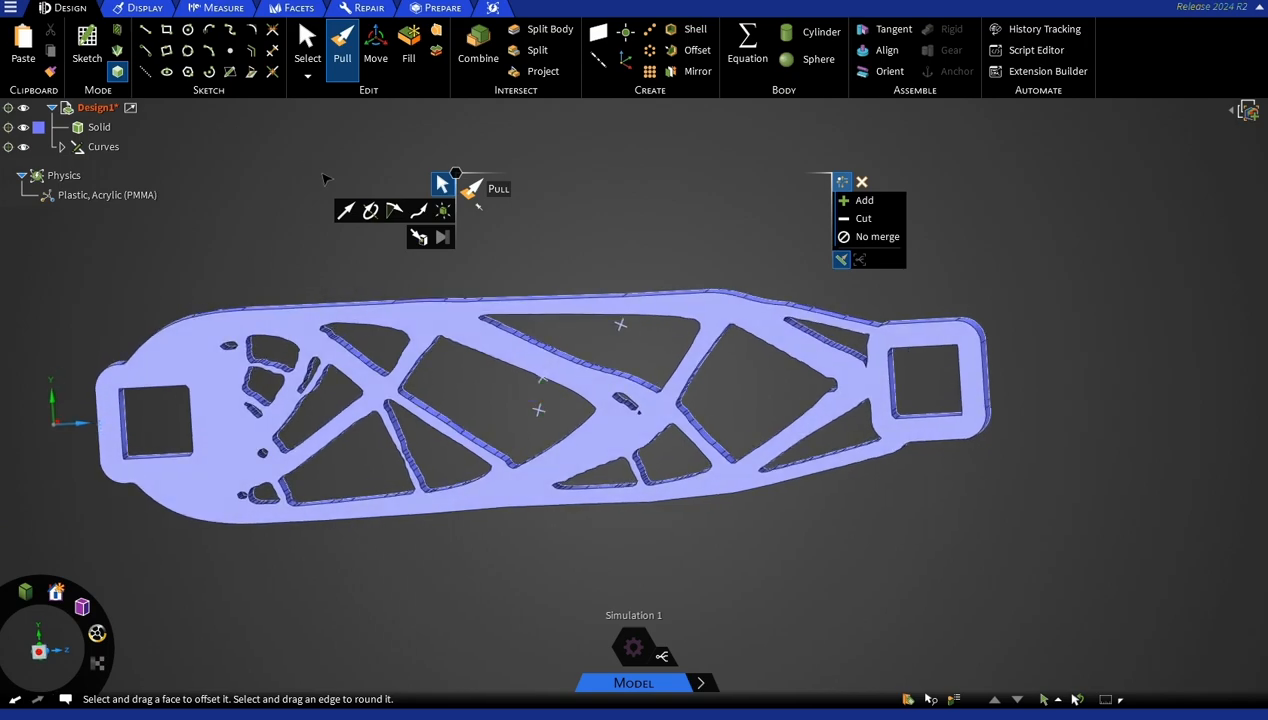
{"action": "scroll", "coordinate": [632, 214], "scroll_direction": "down", "scroll_amount": 3}
{"action": "middle_click_drag", "start_coordinate": [620, 208], "coordinate": [641, 290]}
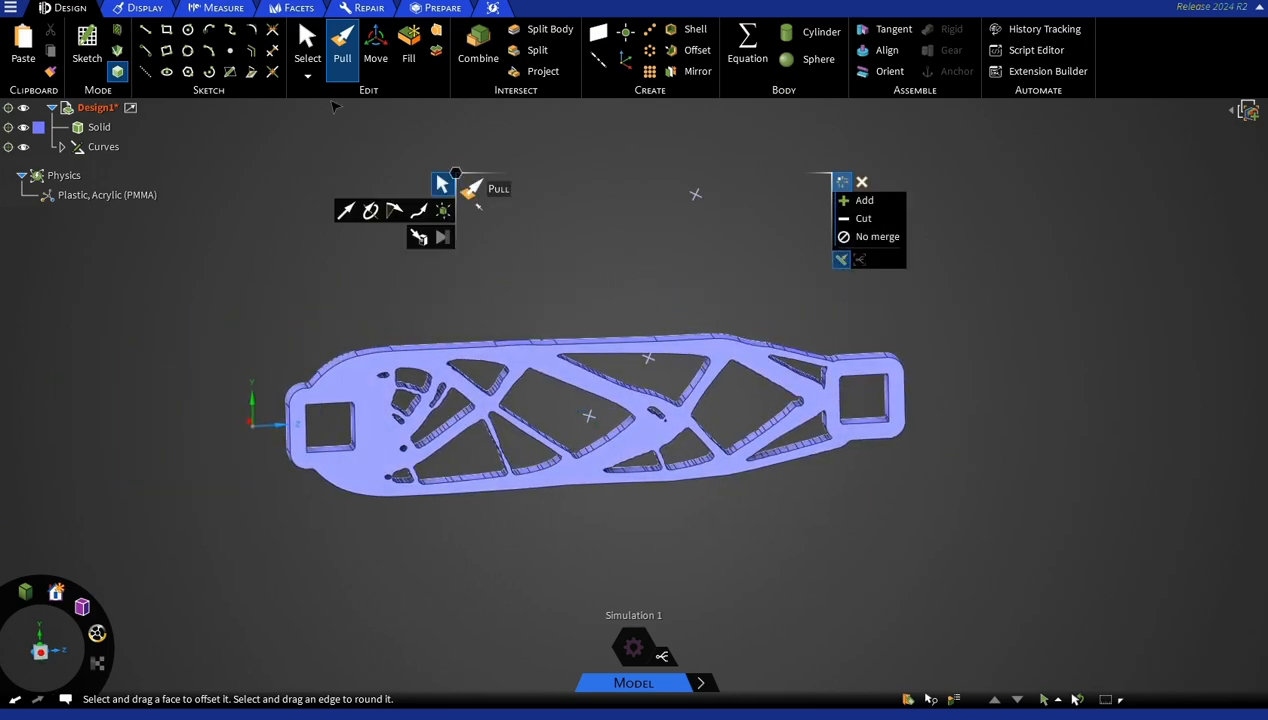
{"action": "key", "text": "s"}
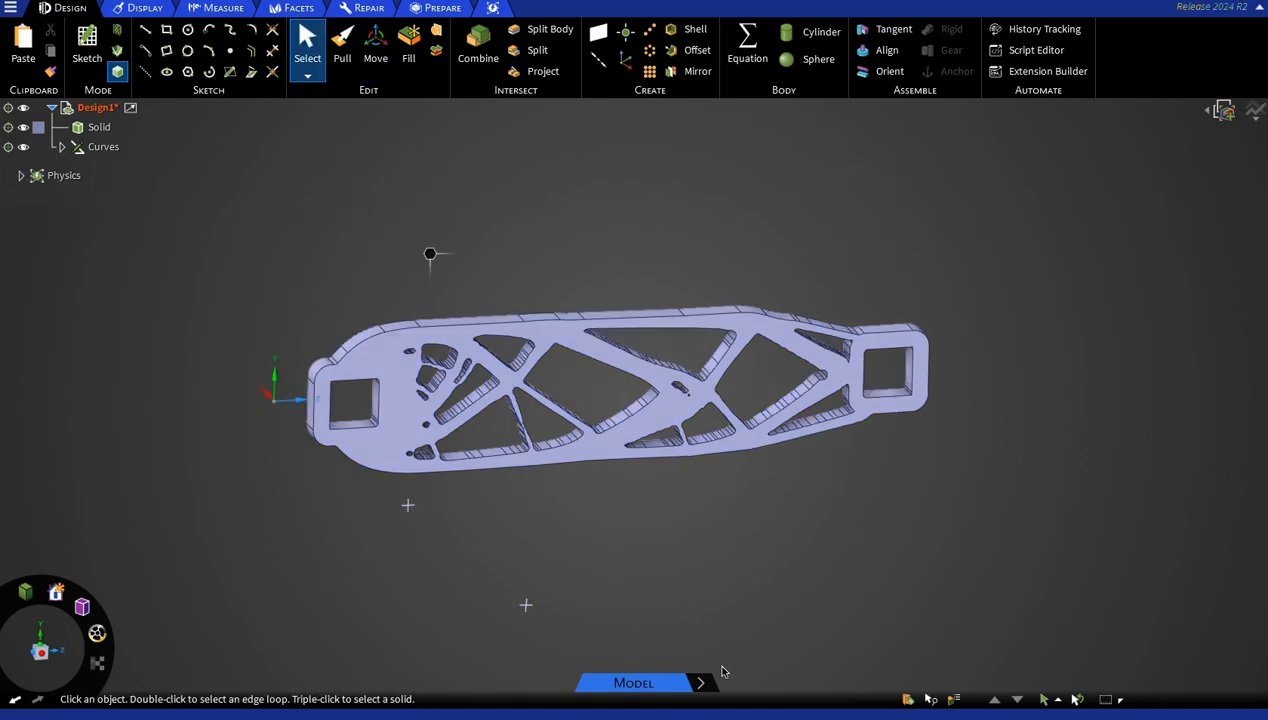
Switch to the Explore stage and apply a fixed structural support to the lower face of the square hole at the crank's wide end.
{"action": "left_click", "coordinate": [704, 686]}
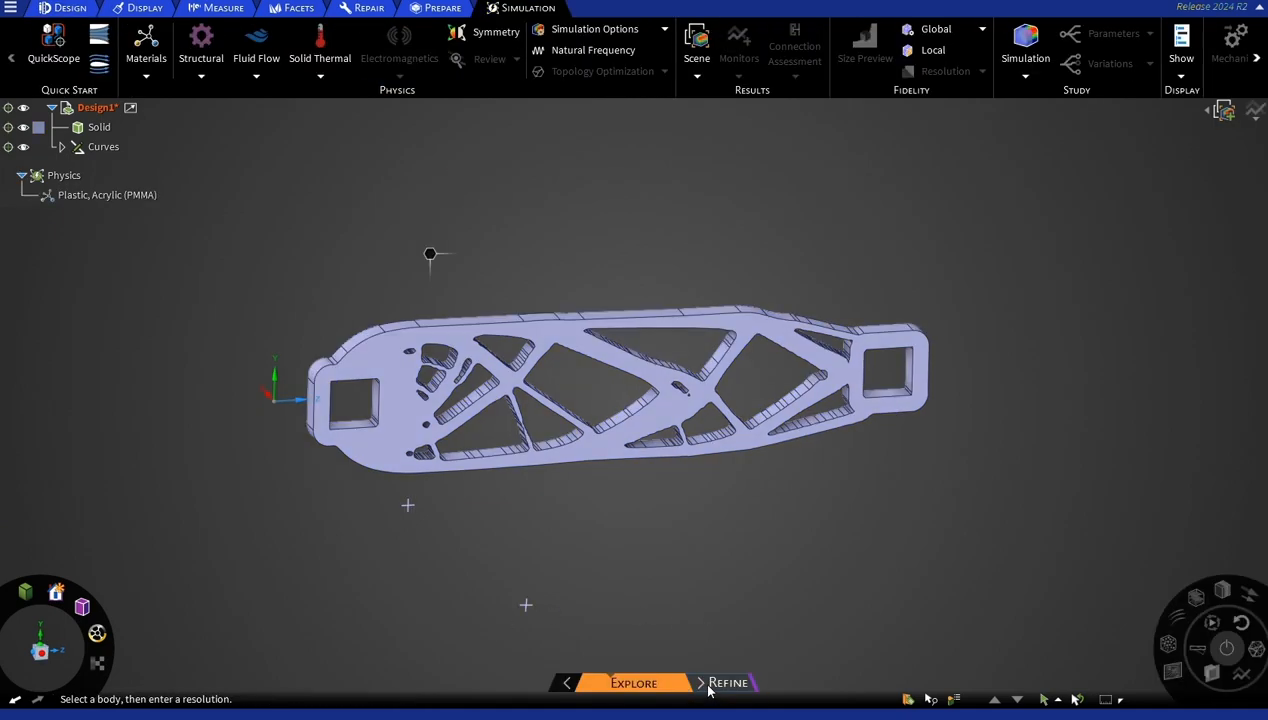
{"action": "left_click", "coordinate": [208, 78]}
{"action": "left_click", "coordinate": [212, 93]}
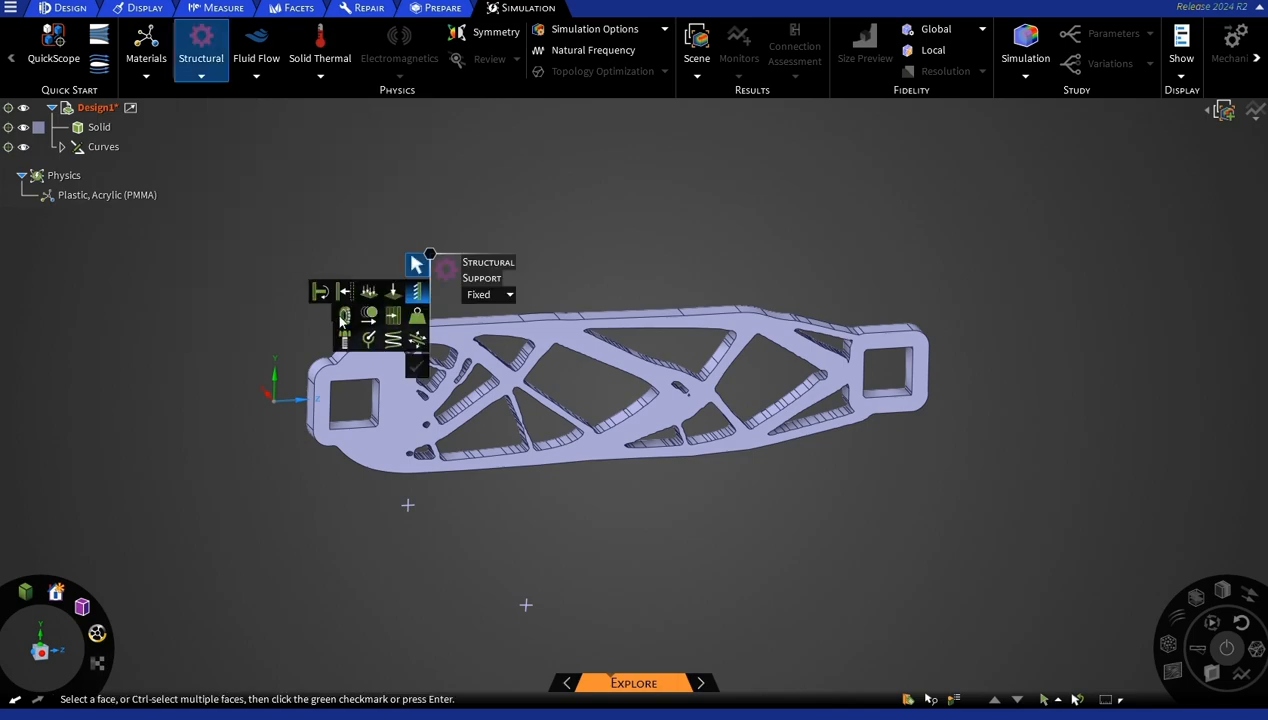
{"action": "left_click", "coordinate": [359, 425]}
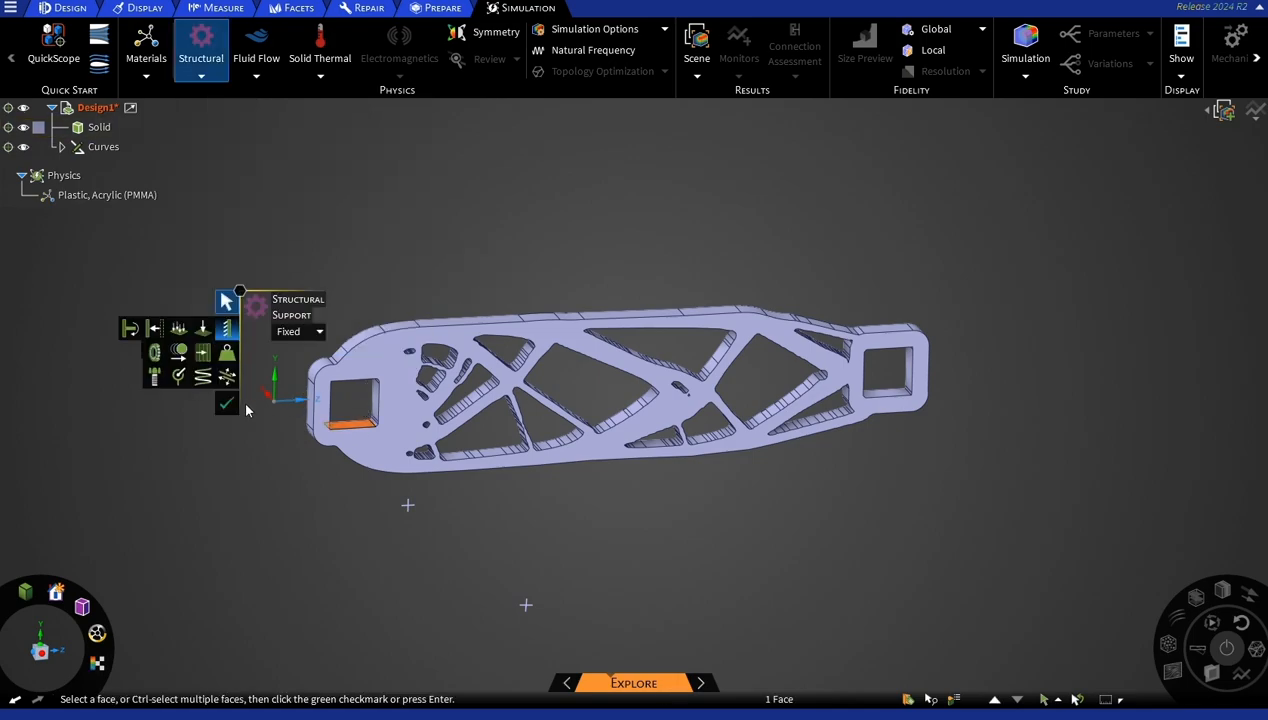
{"action": "key", "text": "Return"}
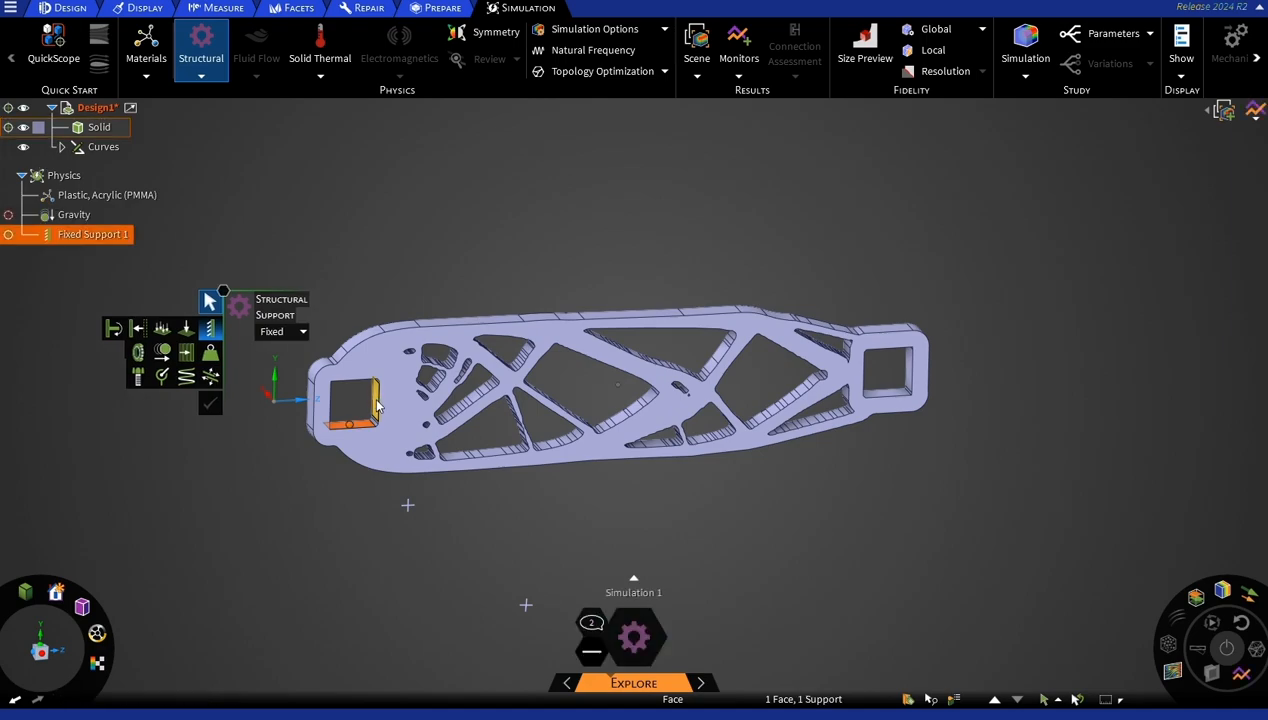
Add separate fixed supports to the other three inner faces of the square hole at the wide end.
{"action": "left_click", "coordinate": [376, 404]}
{"action": "left_click", "coordinate": [231, 392]}
{"action": "middle_click_drag", "start_coordinate": [286, 470], "coordinate": [258, 394]}
{"action": "left_click", "coordinate": [357, 390]}
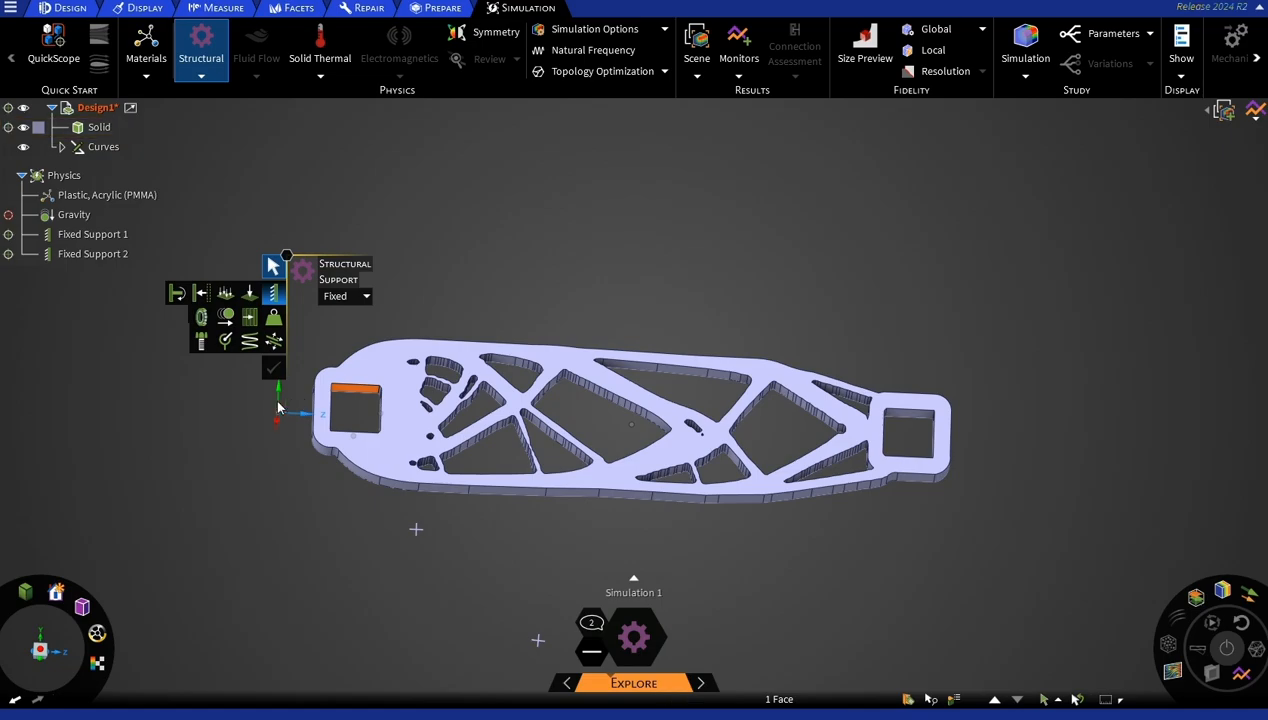
{"action": "left_click", "coordinate": [273, 368]}
{"action": "middle_click_drag", "start_coordinate": [221, 431], "coordinate": [258, 418]}
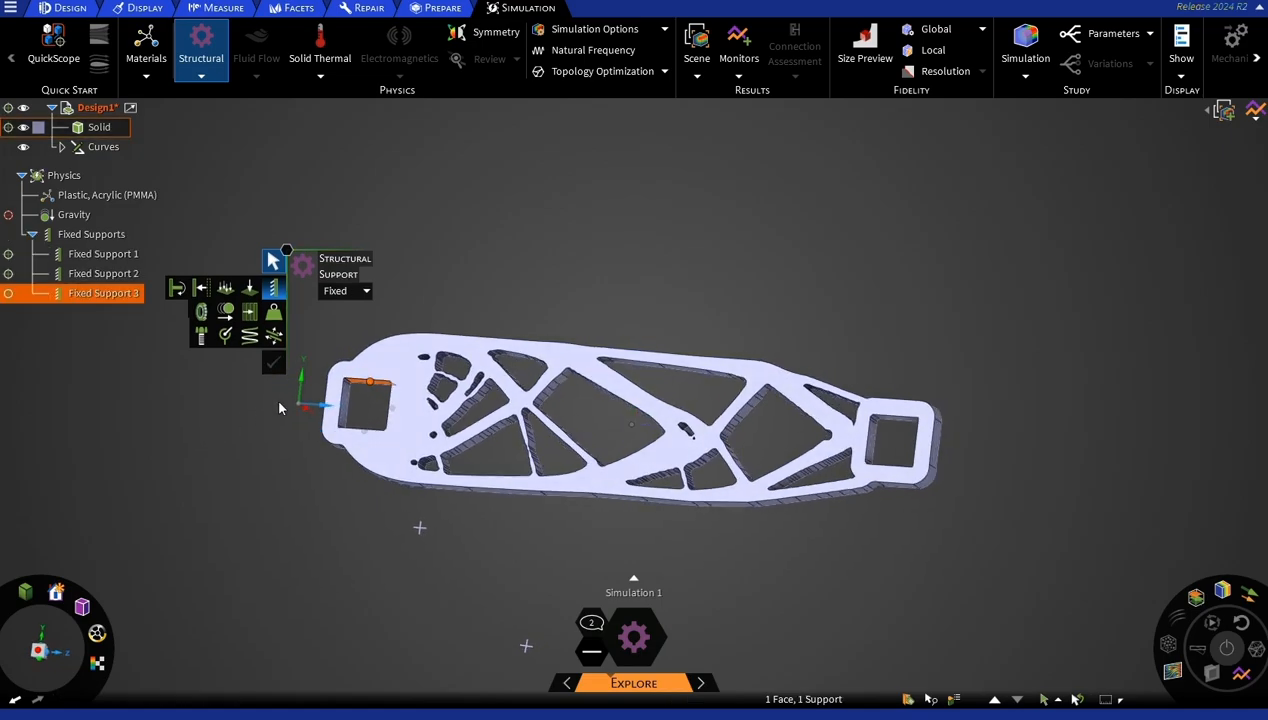
{"action": "left_click", "coordinate": [345, 403]}
{"action": "left_click", "coordinate": [273, 395]}
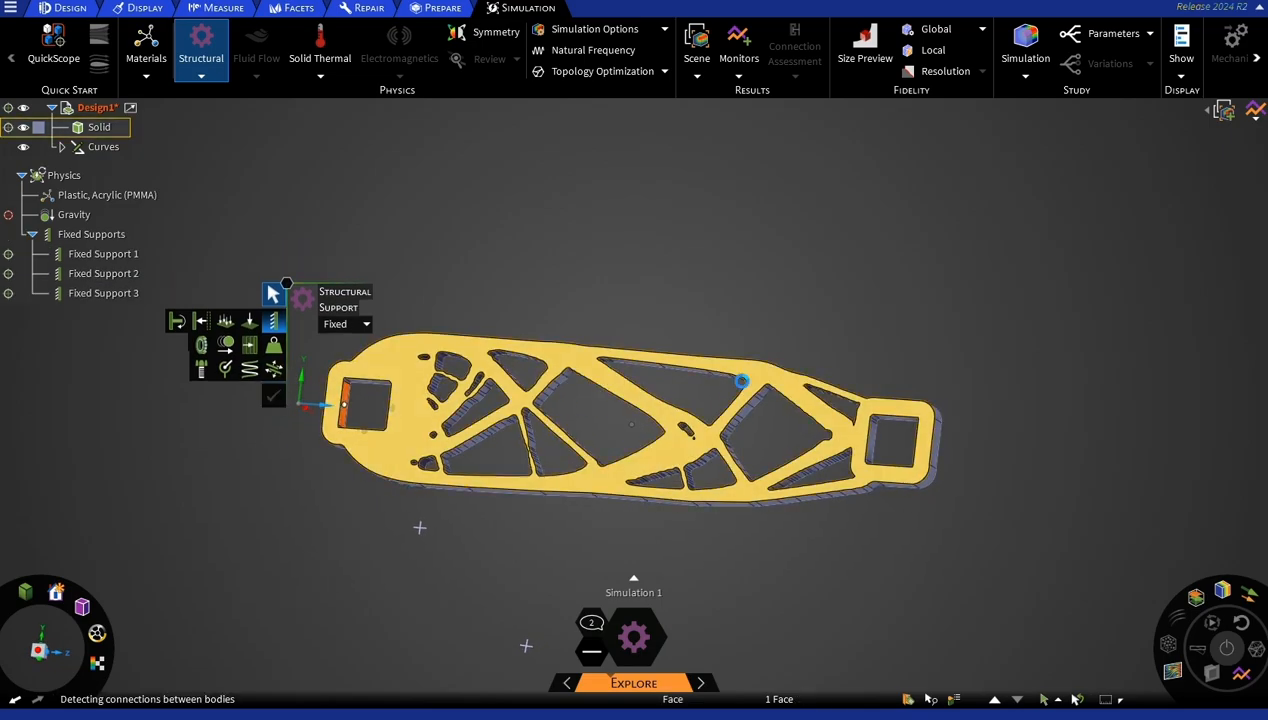
Apply a 6 lbf distributed force to the lower inner face of the square hole at the narrow end.
{"action": "middle_click_drag", "start_coordinate": [826, 323], "coordinate": [597, 370]}
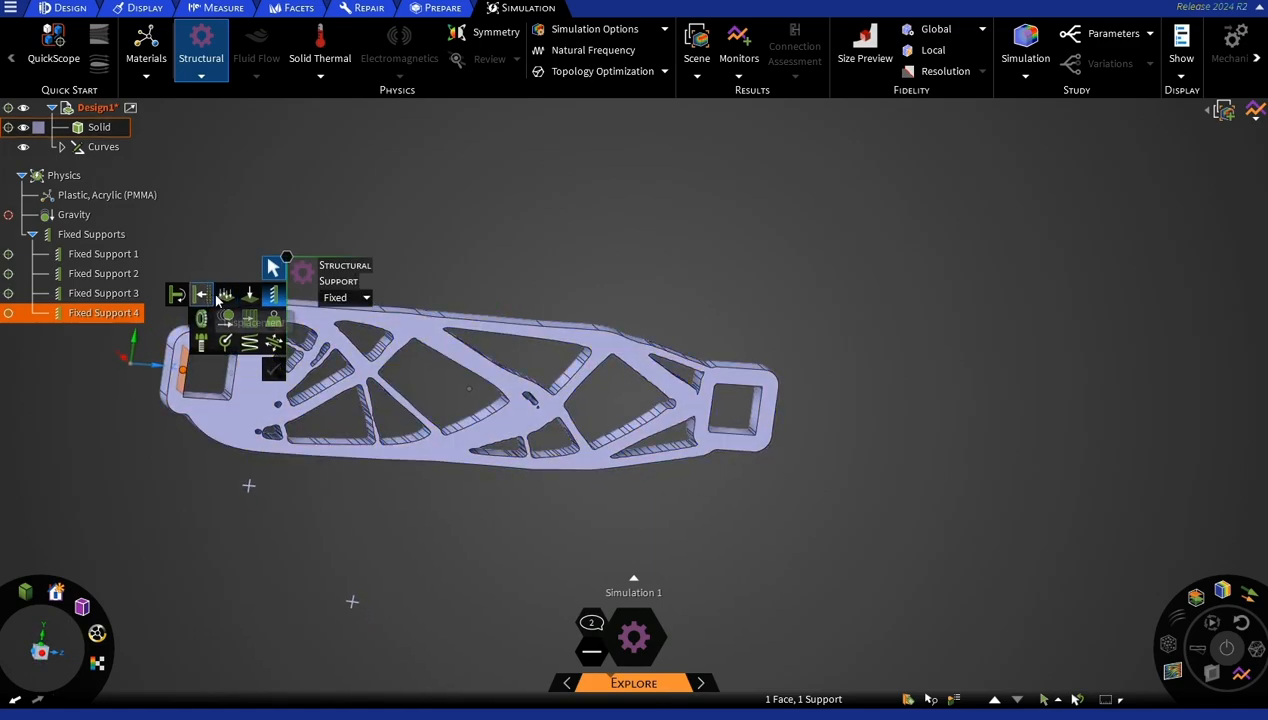
{"action": "left_click", "coordinate": [249, 294]}
{"action": "left_click", "coordinate": [726, 434]}
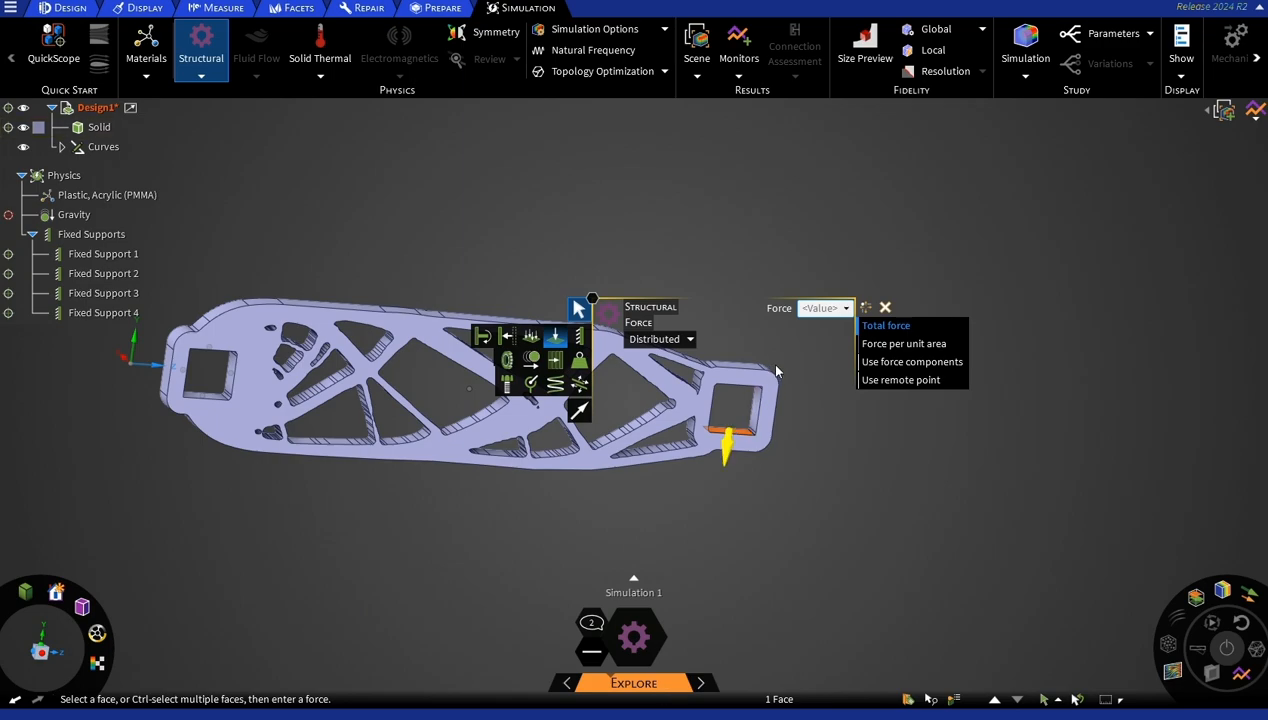
{"action": "type", "text": "6 lbf"}
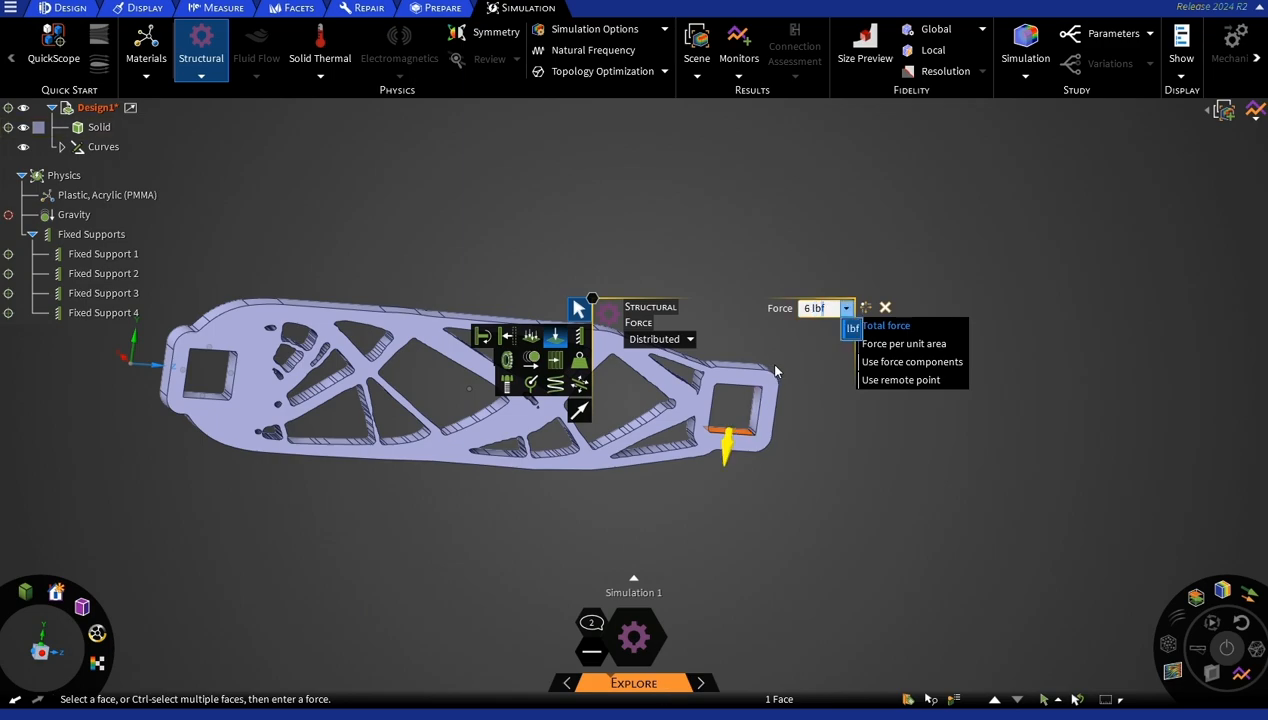
{"action": "key", "text": "Return"}
{"action": "middle_click_drag", "start_coordinate": [563, 215], "coordinate": [689, 213], "text": "shift"}
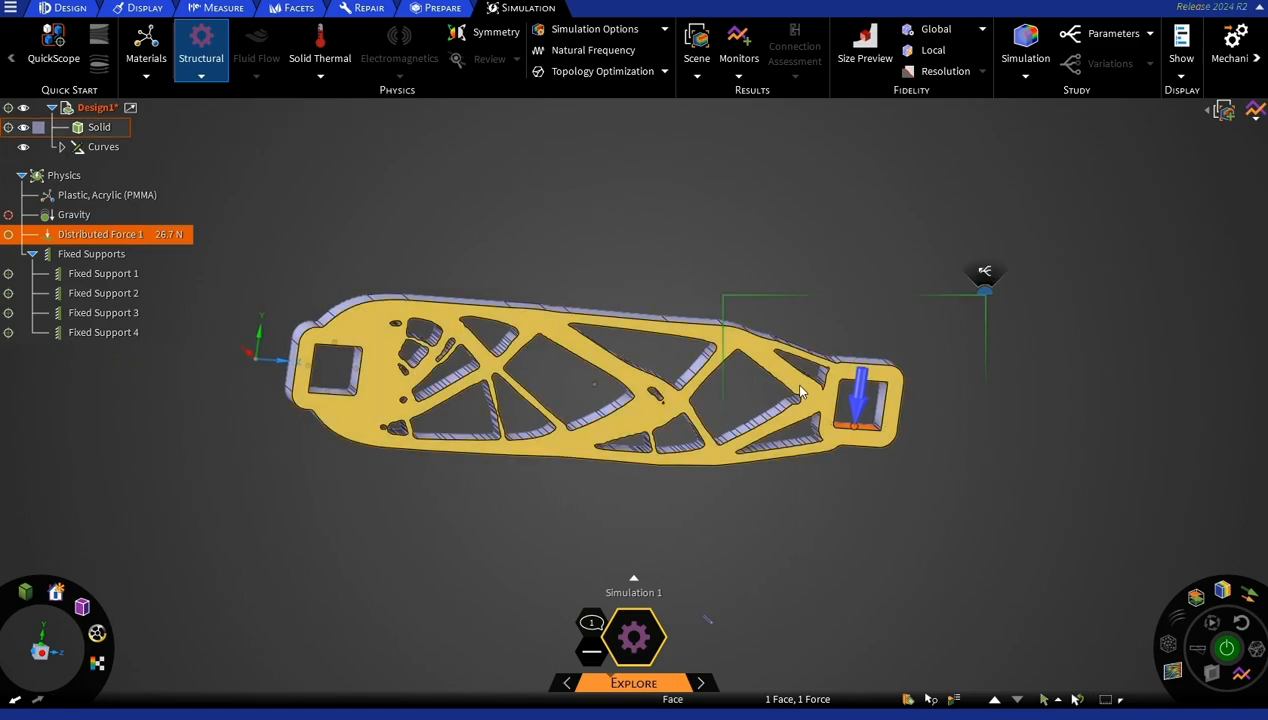
Solve the simulation and display the Von Mises Stress result on the crank.
{"action": "left_click", "coordinate": [1226, 648]}
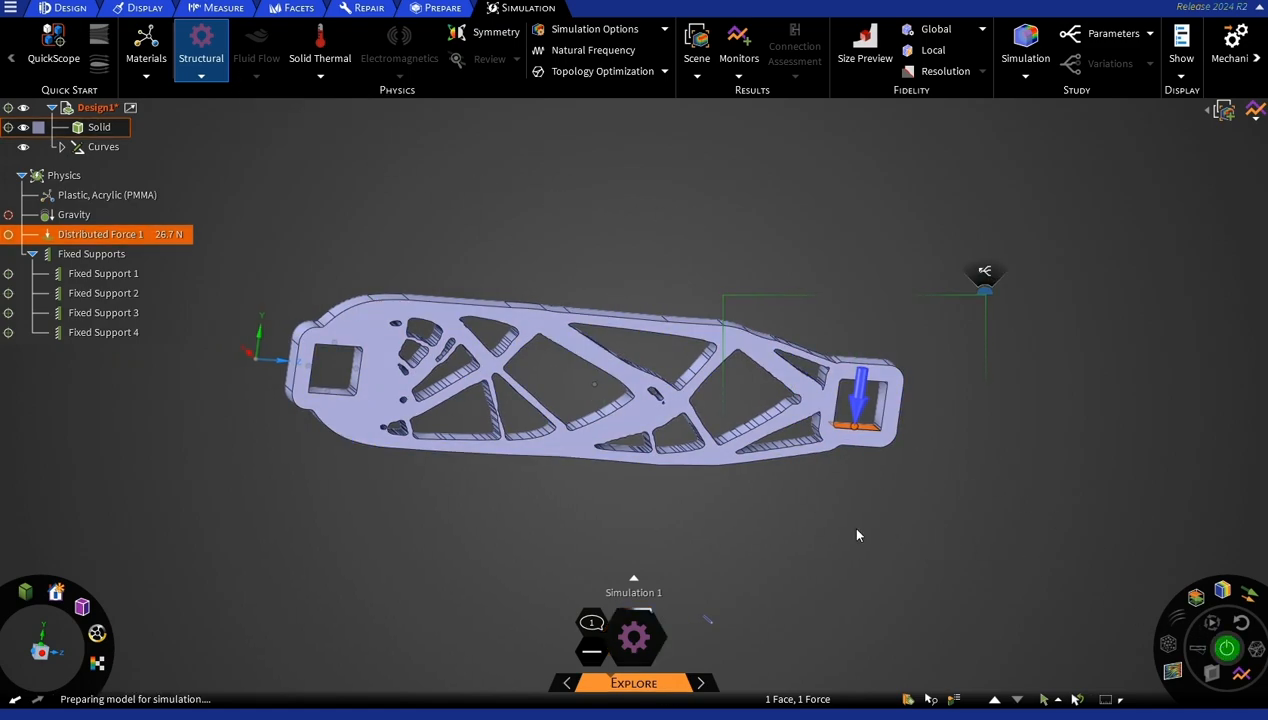
{"action": "middle_click_drag", "start_coordinate": [854, 525], "coordinate": [759, 521]}
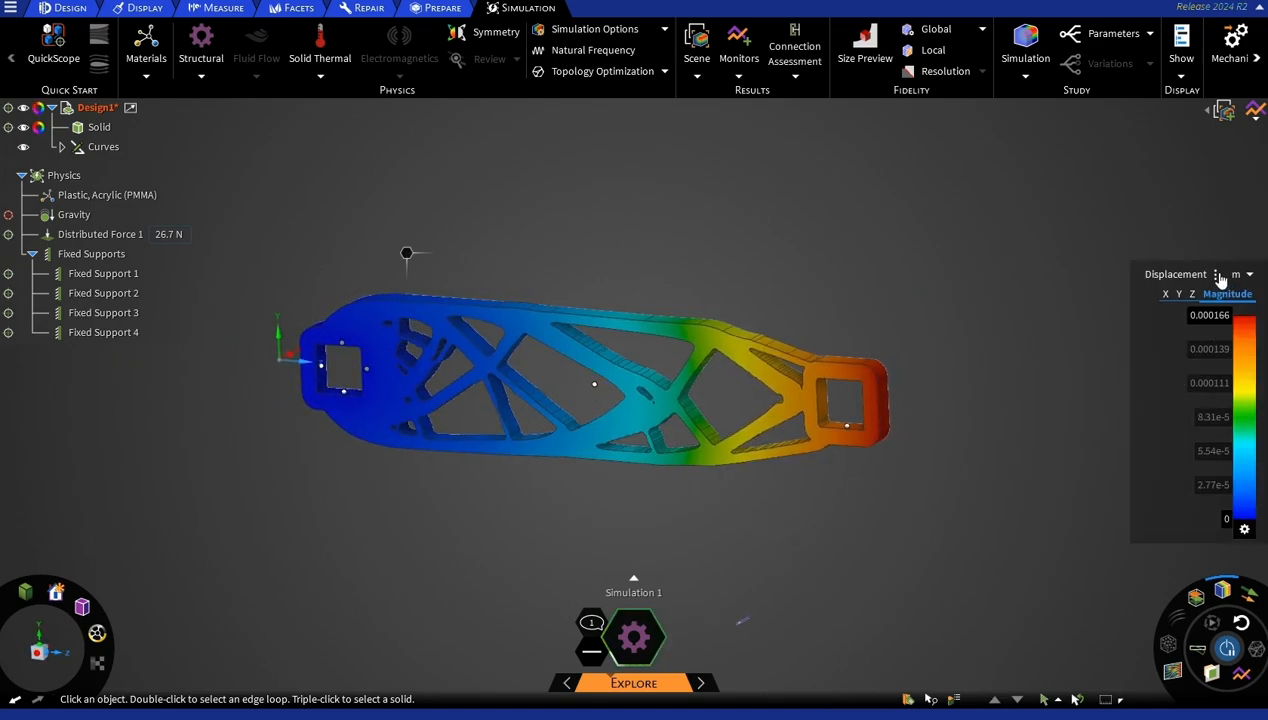
{"action": "left_click", "coordinate": [1180, 274]}
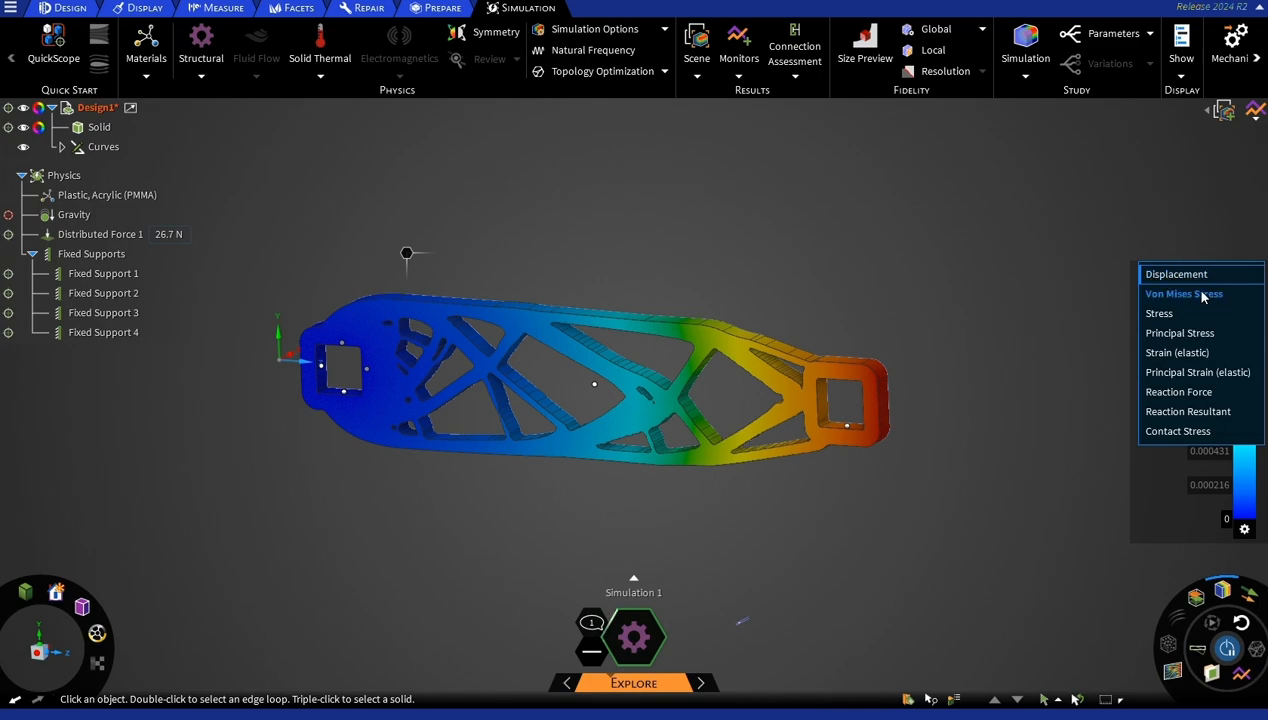
{"action": "left_click", "coordinate": [1203, 295]}
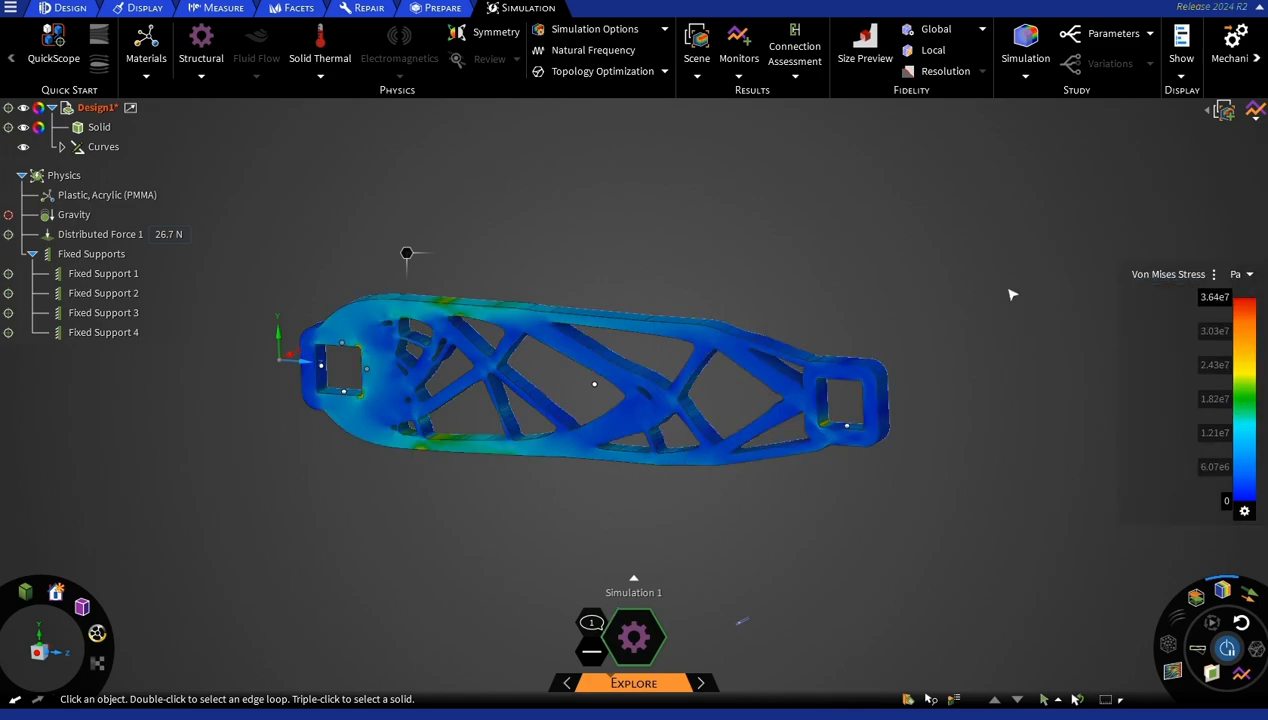
Examine the factor of safety, maximum displacement and maximum Von Mises stress of the loaded crank.
{"action": "left_click", "coordinate": [1255, 113]}
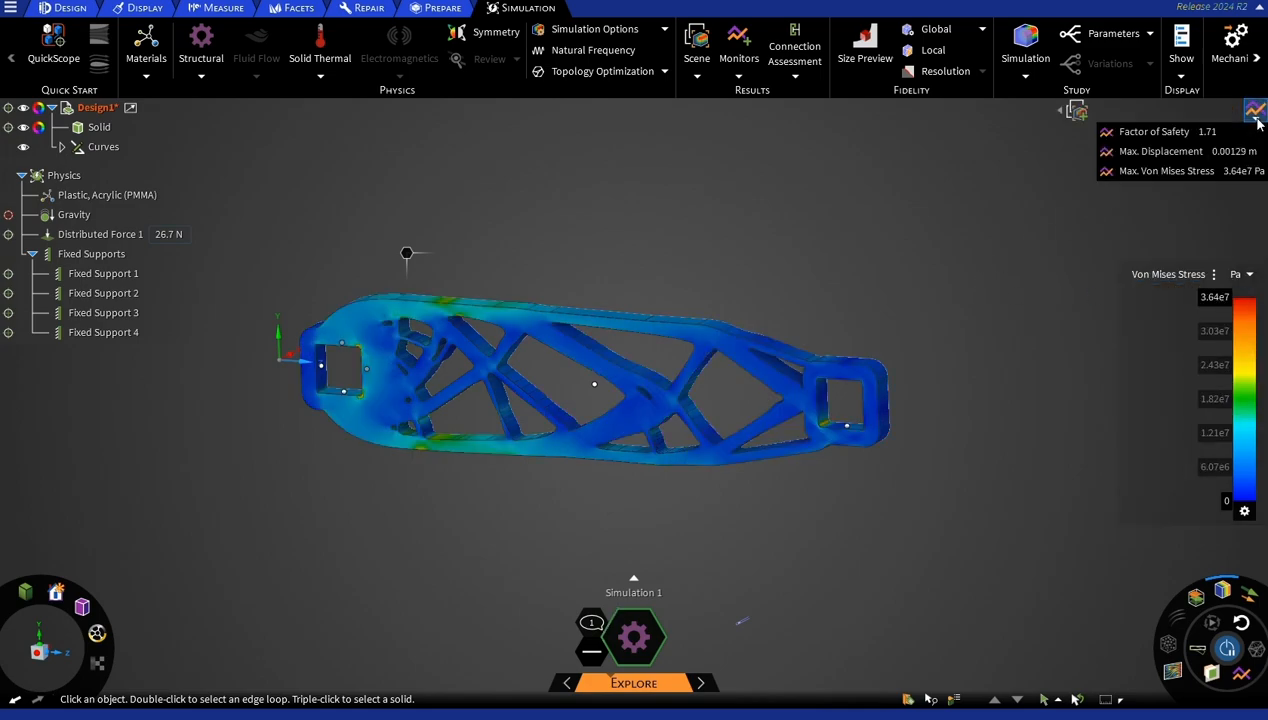
{"action": "left_click", "coordinate": [1205, 139]}
{"action": "middle_click_drag", "start_coordinate": [744, 252], "coordinate": [754, 261], "text": "shift"}
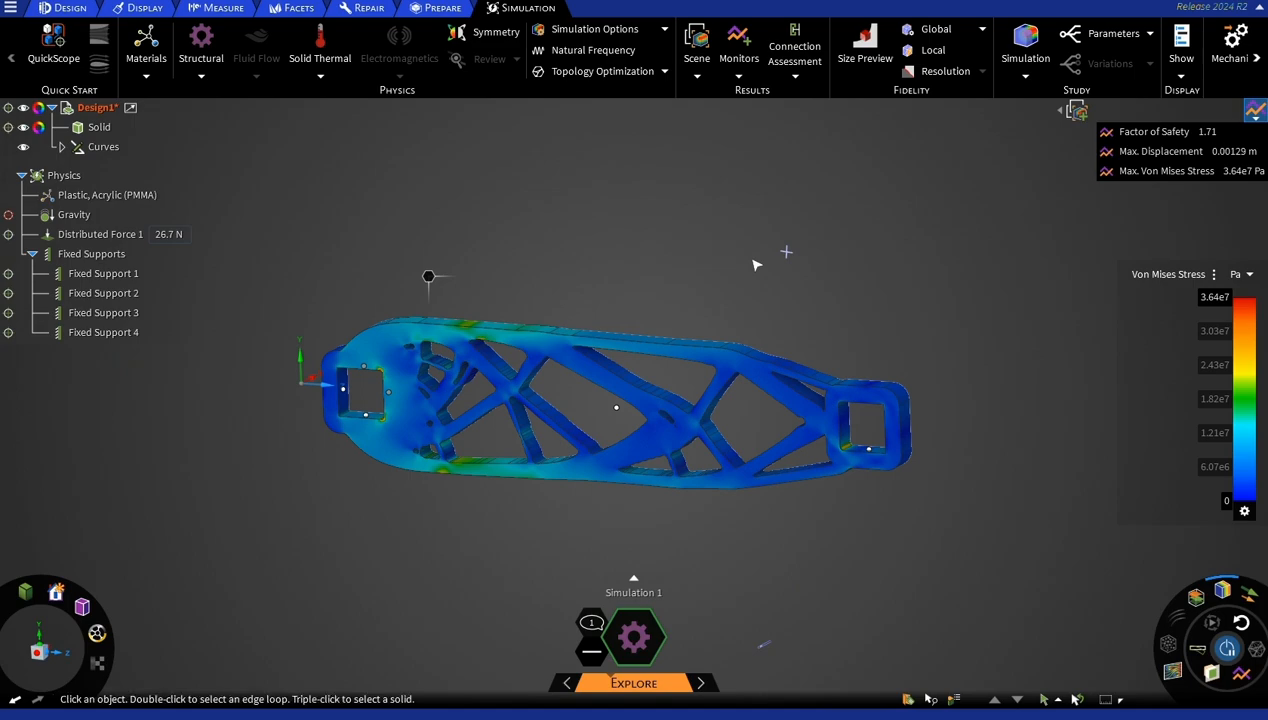